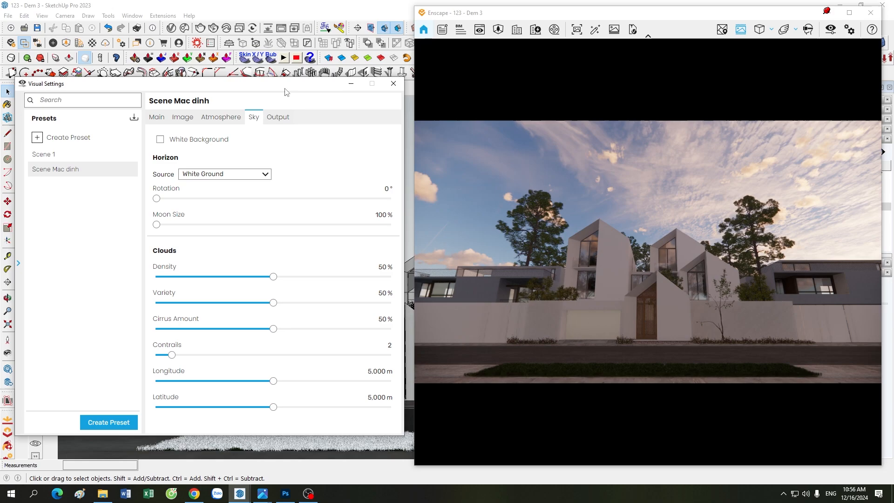
# - Minimise the visual settings and examine the SketchUp house model from above, especially the windows and balconies of the front gabled block
pyautogui.click(351, 83)
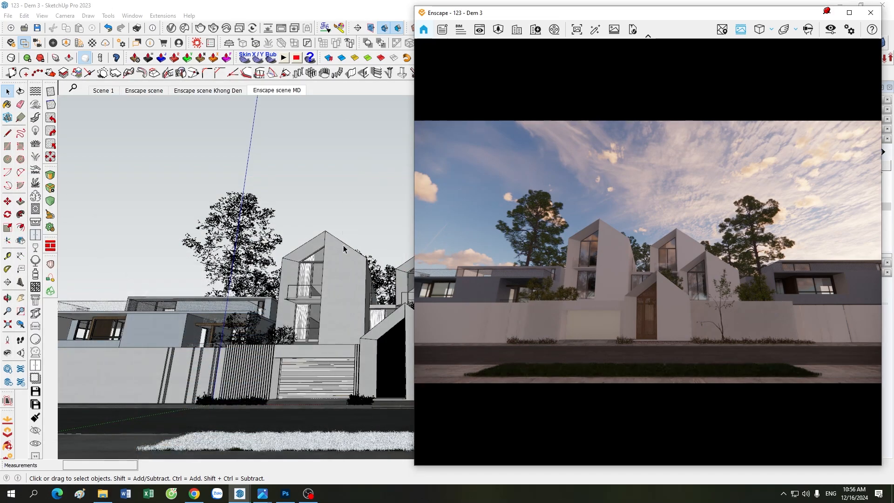
pyautogui.scroll(3, 301, 317)
pyautogui.moveTo(213, 273); pyautogui.dragTo(260, 359, button='middle')
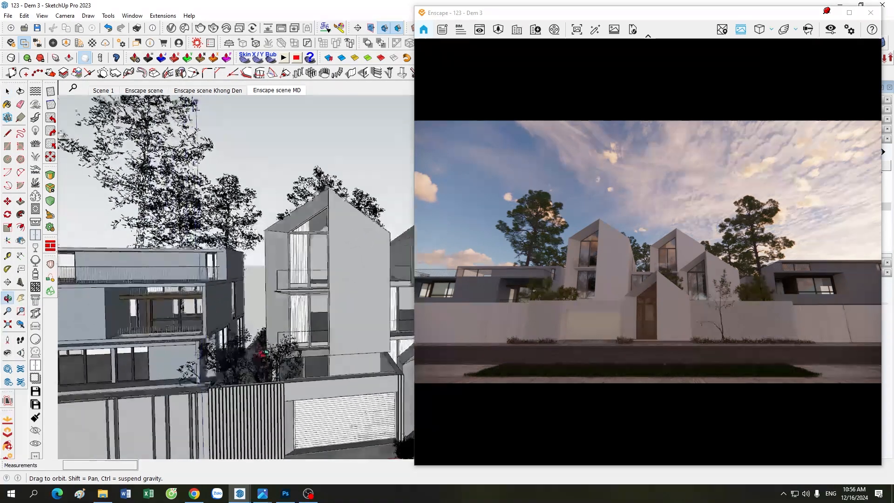
pyautogui.scroll(5, 237, 314)
pyautogui.moveTo(270, 231); pyautogui.dragTo(298, 378, button='middle')
pyautogui.scroll(-6, 303, 373)
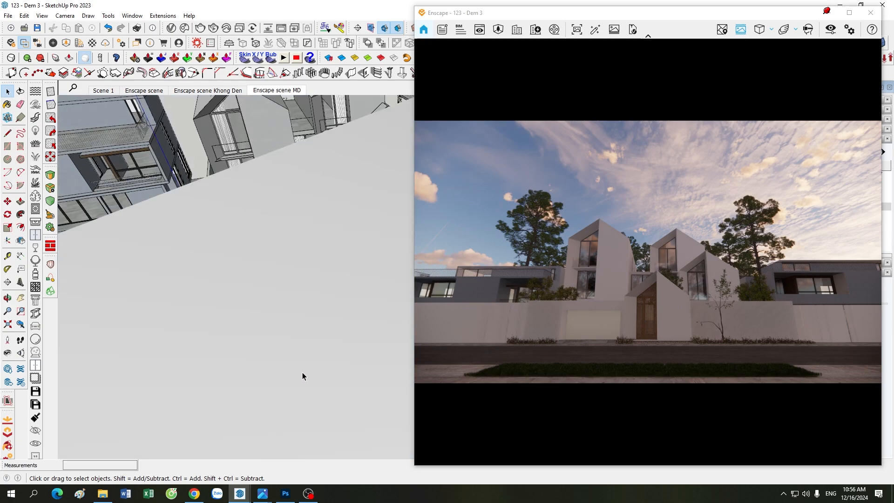
pyautogui.scroll(-6, 305, 379)
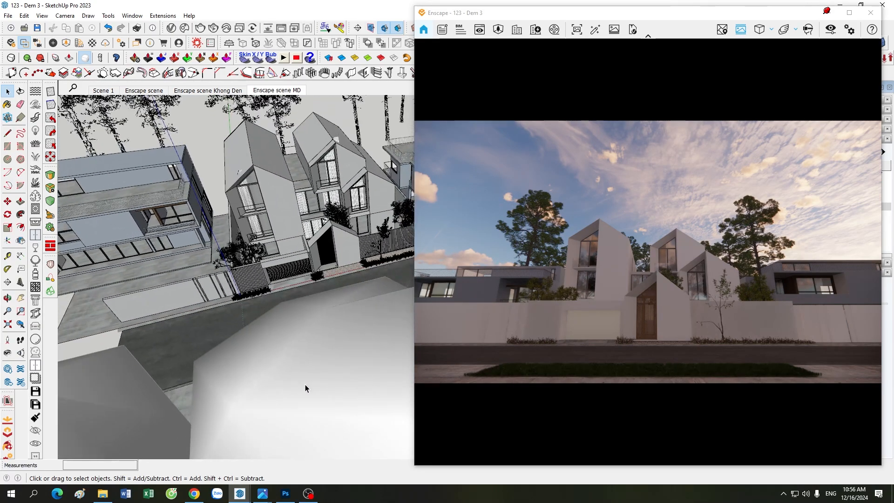
pyautogui.scroll(3, 348, 202)
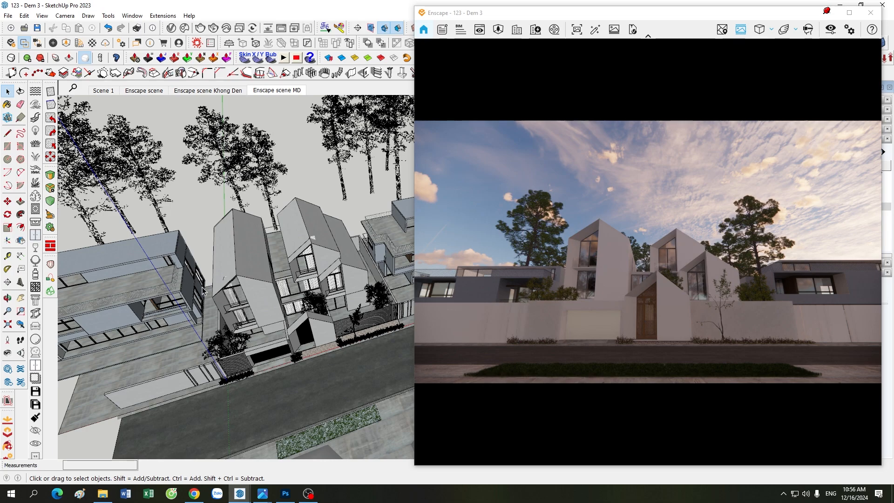
pyautogui.moveTo(310, 364); pyautogui.dragTo(378, 238, button='middle')
pyautogui.scroll(2, 379, 236)
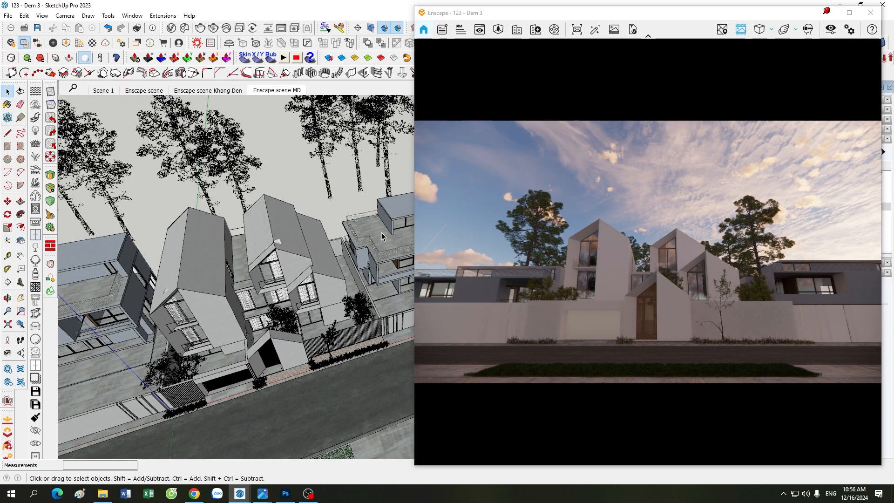
pyautogui.scroll(2, 142, 300)
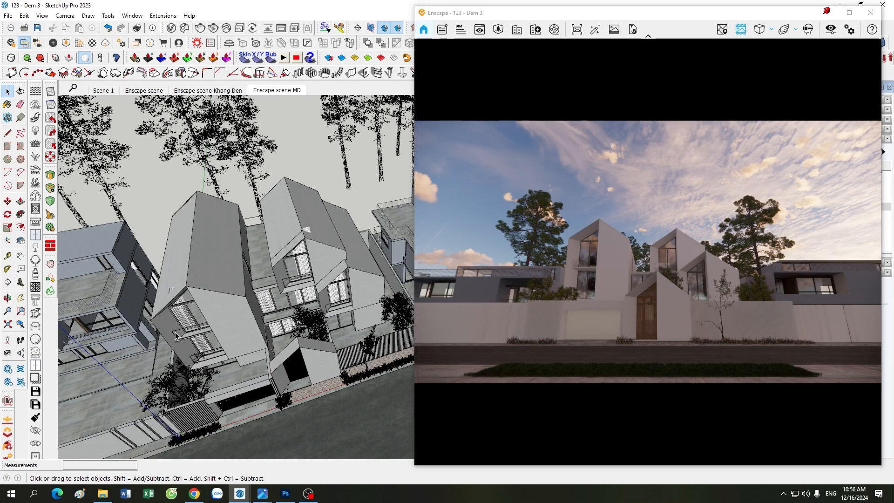
pyautogui.scroll(8, 167, 337)
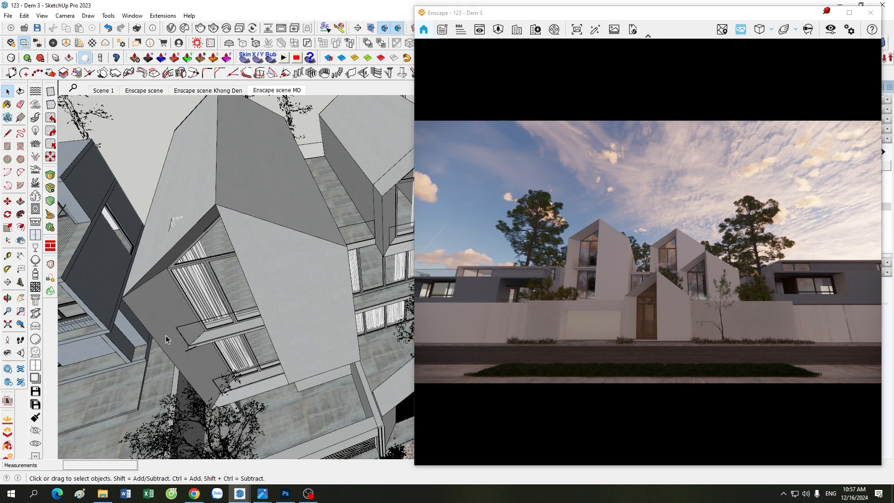
pyautogui.scroll(3, 166, 335)
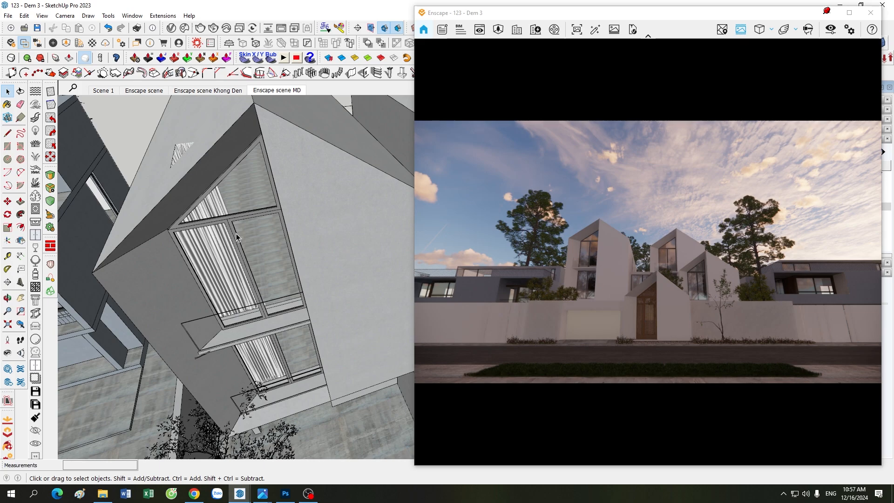
pyautogui.scroll(-3, 231, 253)
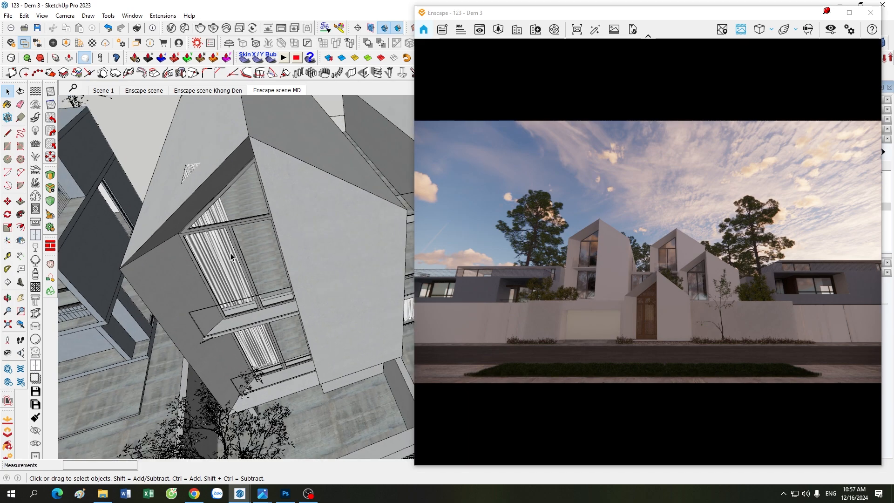
pyautogui.scroll(5, 307, 317)
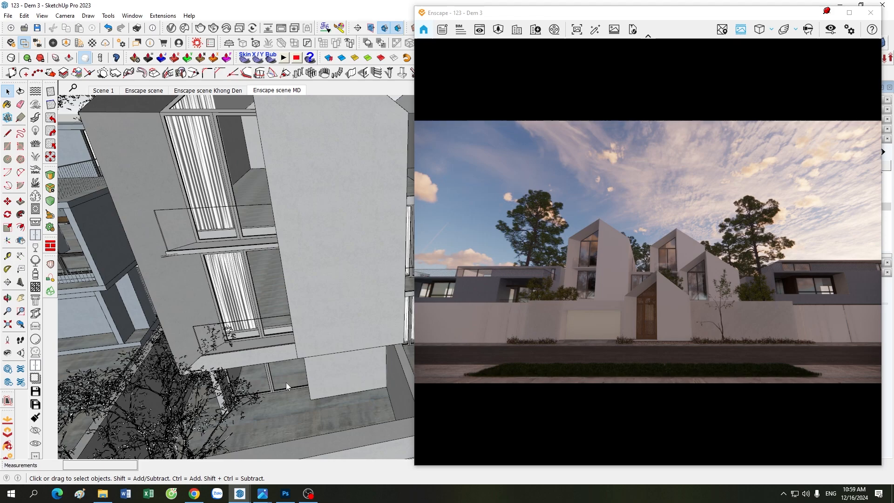
# - Switch to Photos to view the HDRI sky images 15.jpg through 19.jpg and stop the Enscape render window staying on top
pyautogui.click(102, 493)
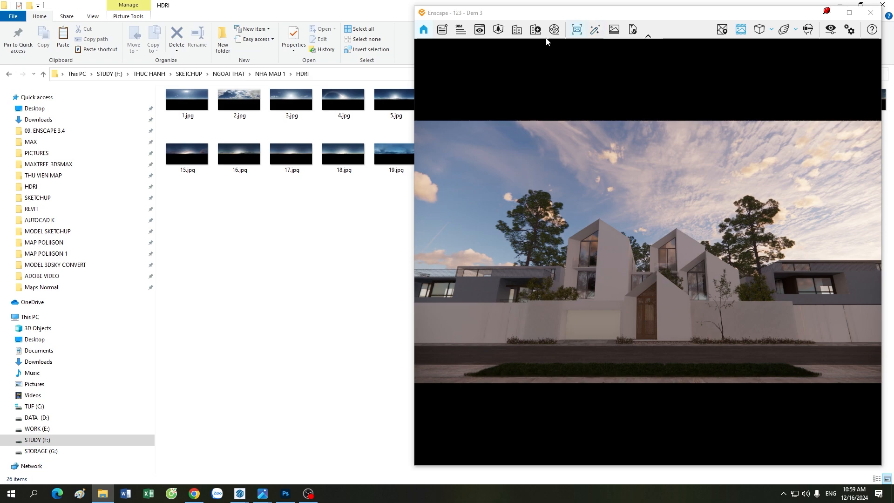
pyautogui.moveTo(580, 20)
pyautogui.mouseDown()
pyautogui.moveTo(531, 261)
pyautogui.moveTo(594, 124)
pyautogui.moveTo(600, 58)
pyautogui.moveTo(579, 25)
pyautogui.mouseUp()
pyautogui.click(262, 493)
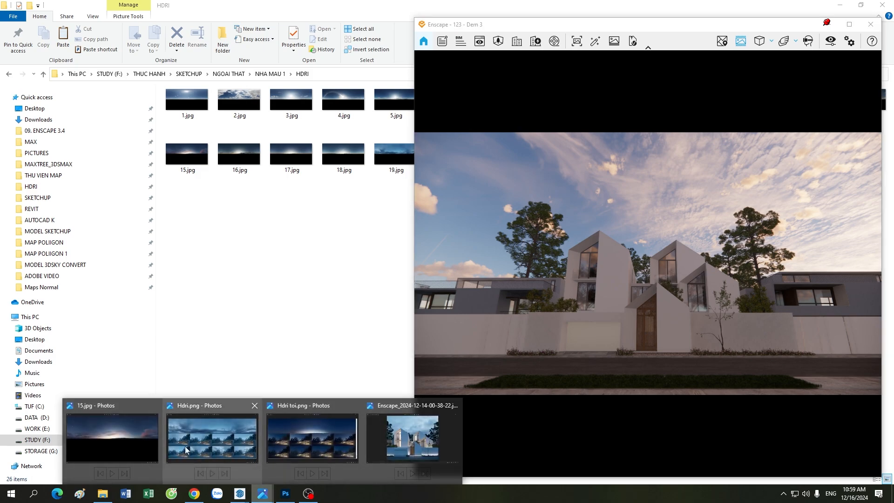
pyautogui.click(129, 442)
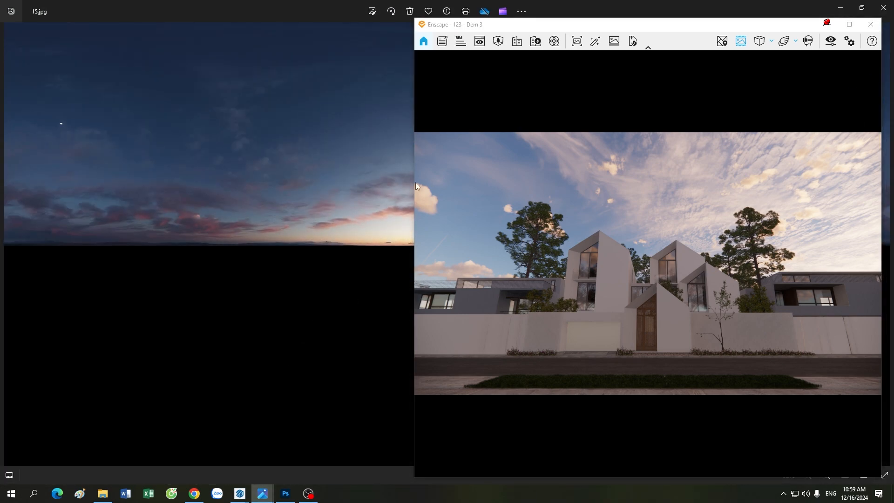
pyautogui.press('Right')
pyautogui.press('Right')
pyautogui.press('Right')
pyautogui.press('Right')
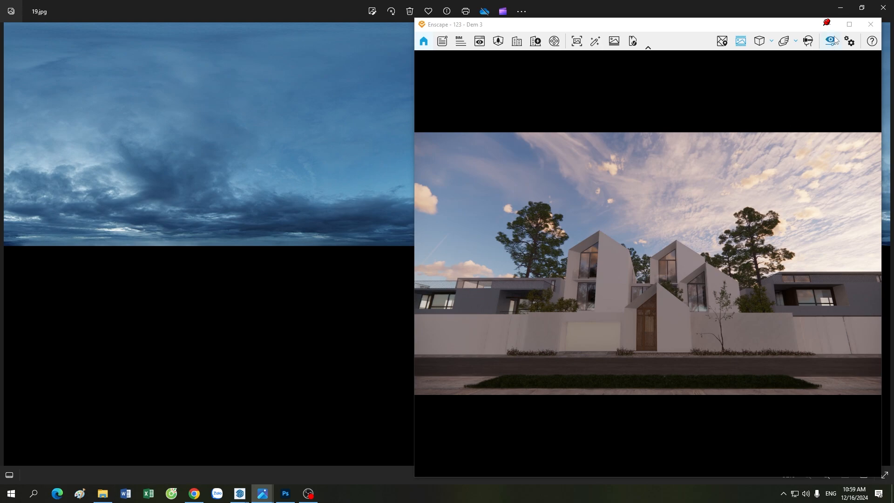
pyautogui.click(827, 23)
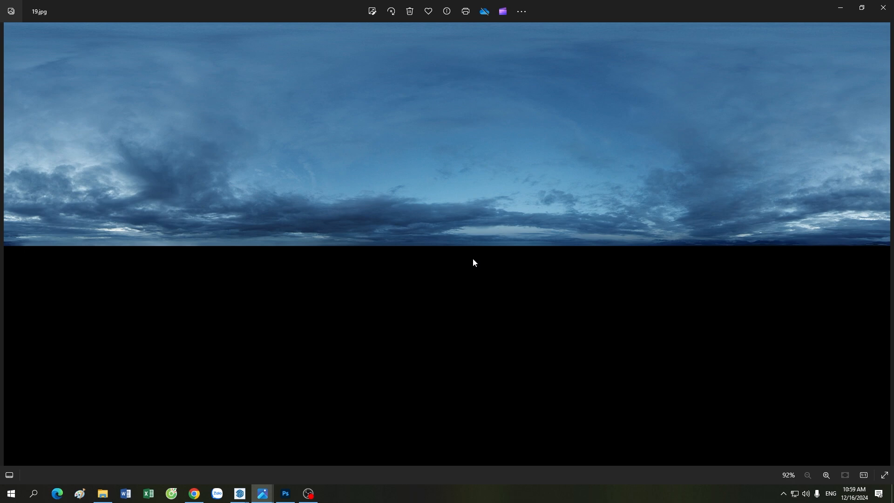
# - Compare the full-width HDRI skies from 15.jpg to 19.jpg for cloud cover, horizon glow and overall brightness
pyautogui.press('Left')
pyautogui.press('Left')
pyautogui.press('Left')
pyautogui.press('Right')
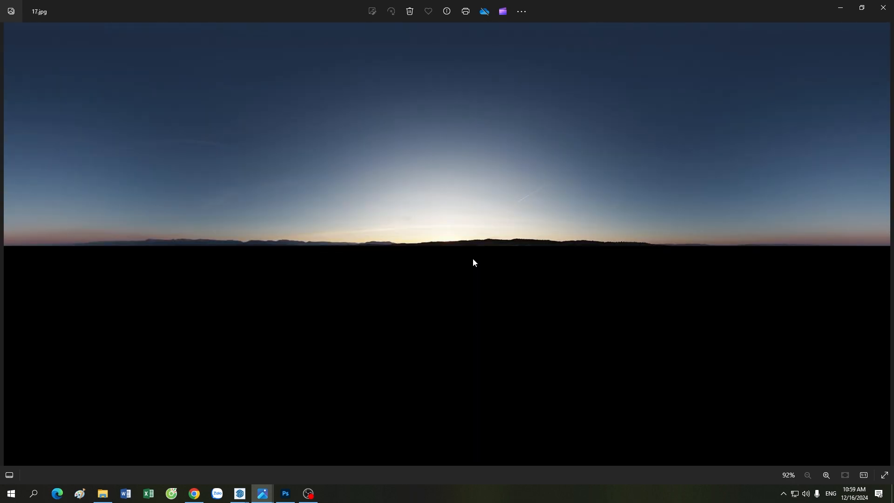
pyautogui.press('Left')
pyautogui.press('Left')
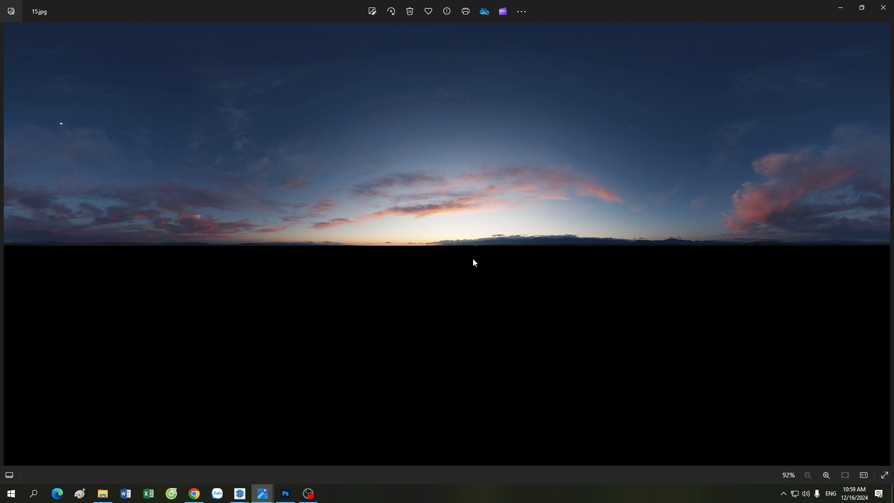
pyautogui.press('Right')
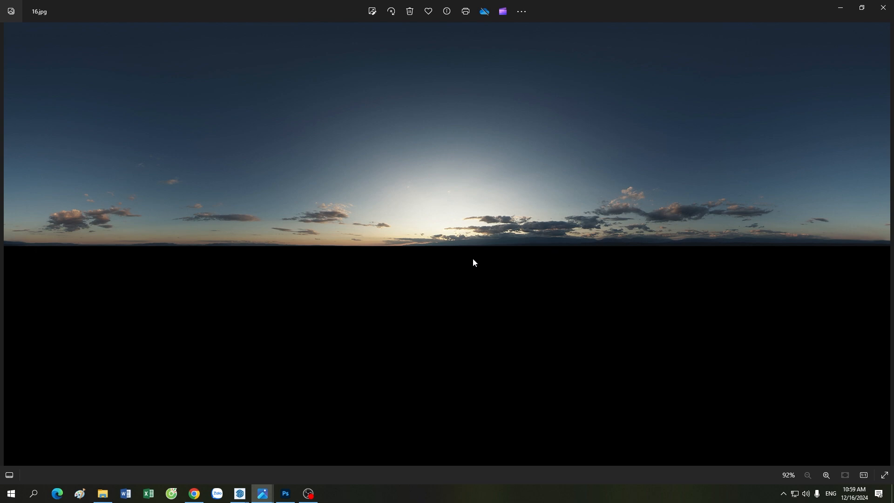
pyautogui.press('Right')
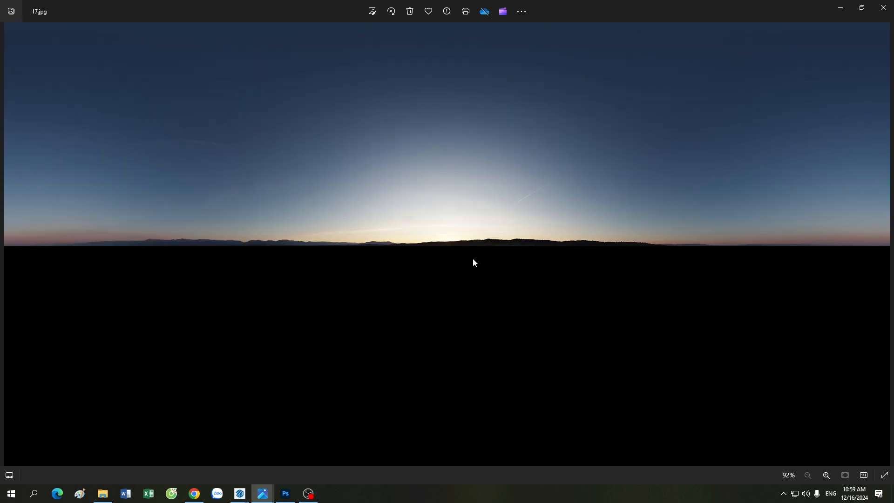
pyautogui.press('Right')
pyautogui.press('Right')
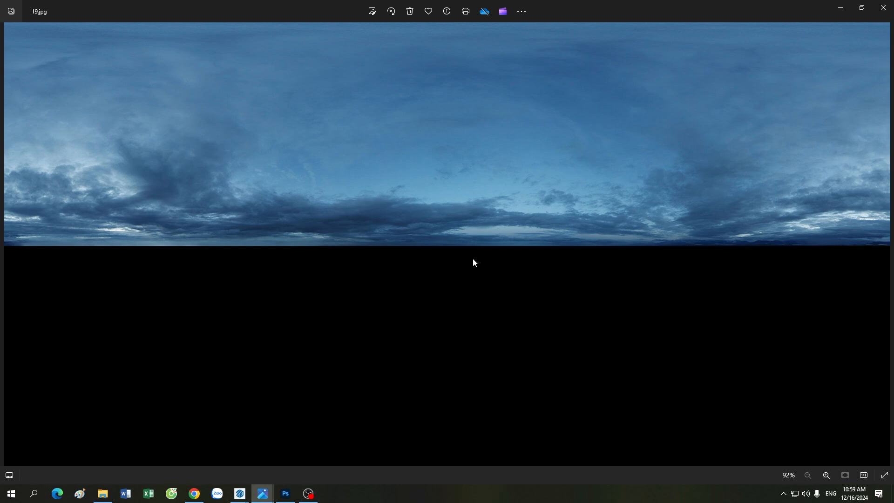
# - Compare the HDRI lighting preview sheets Hdri.png and Hdri toi.png, finishing on Hdri.png
pyautogui.moveTo(262, 494)
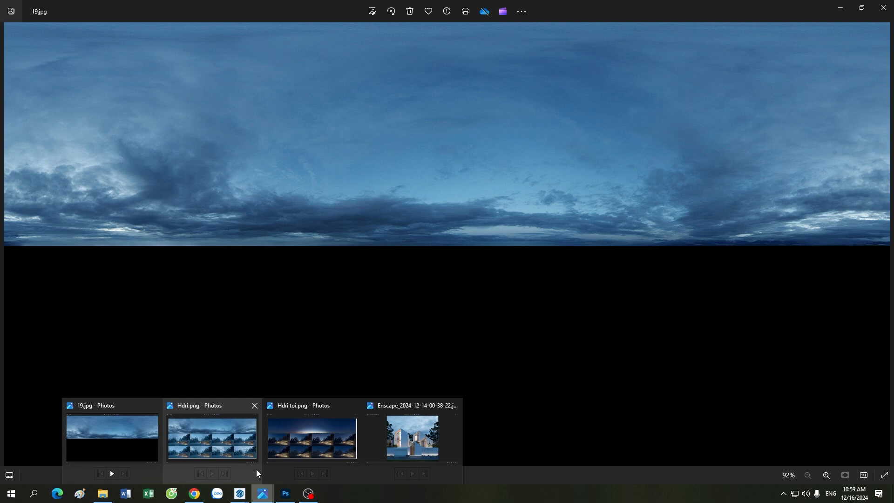
pyautogui.click(253, 442)
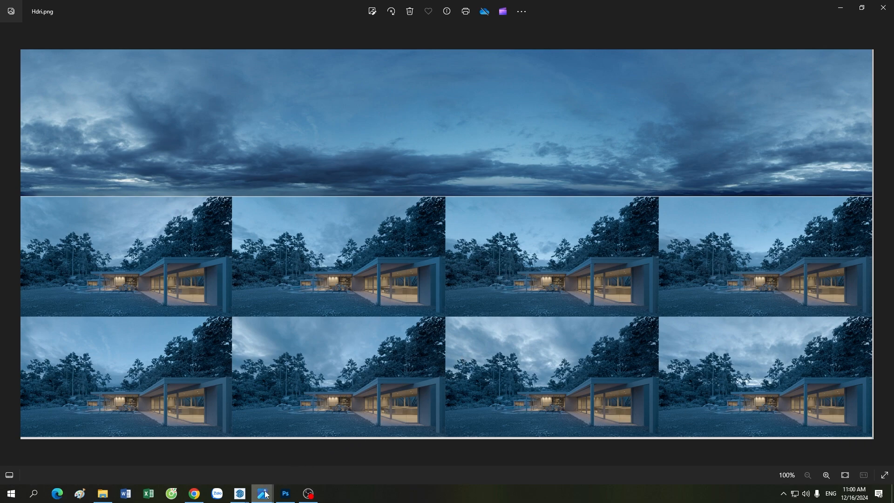
pyautogui.moveTo(265, 495)
pyautogui.click(312, 433)
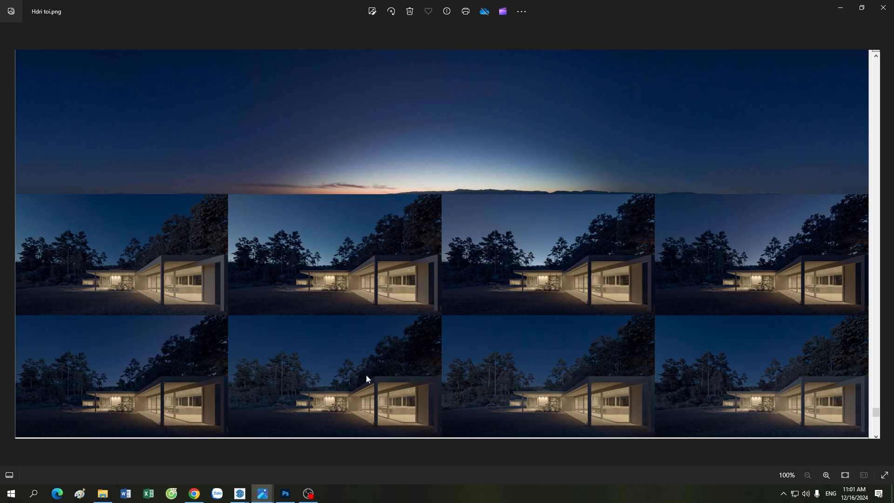
pyautogui.moveTo(262, 495)
pyautogui.click(211, 469)
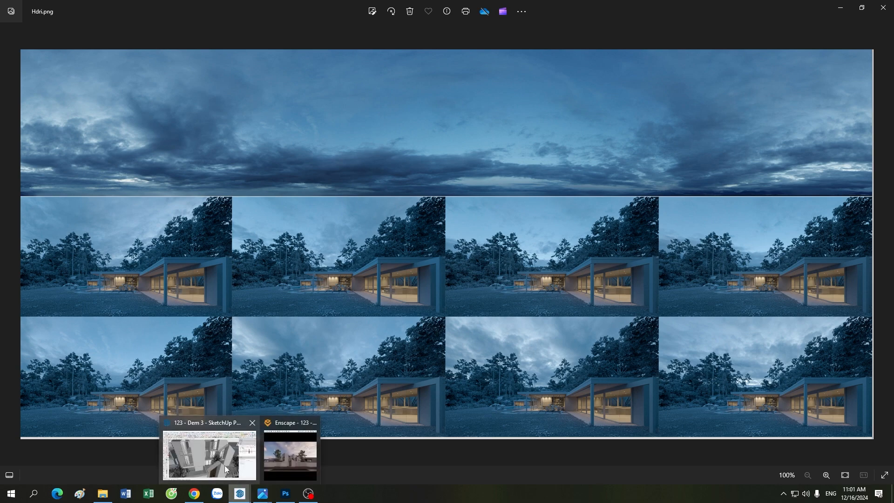
# - Switch back to Enscape, collapse the presets list in the visual settings and place that window beside the render view
pyautogui.click(239, 495)
pyautogui.click(290, 451)
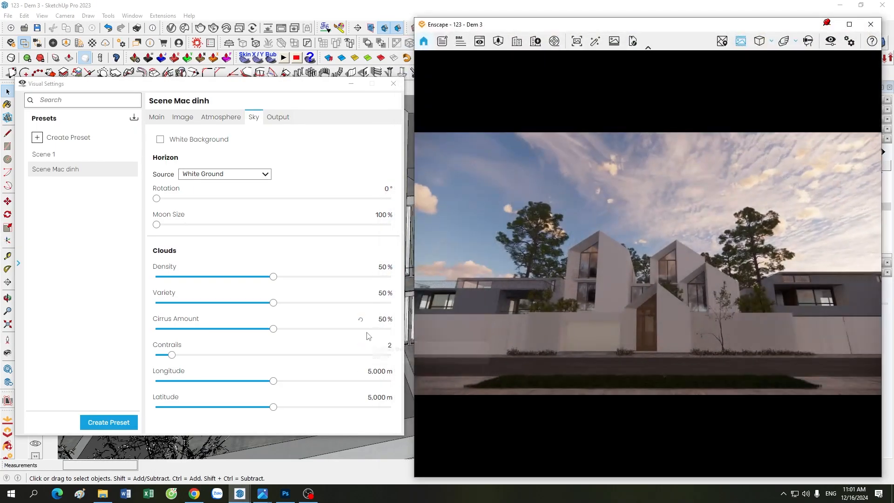
pyautogui.click(18, 263)
pyautogui.moveTo(173, 87); pyautogui.dragTo(263, 108)
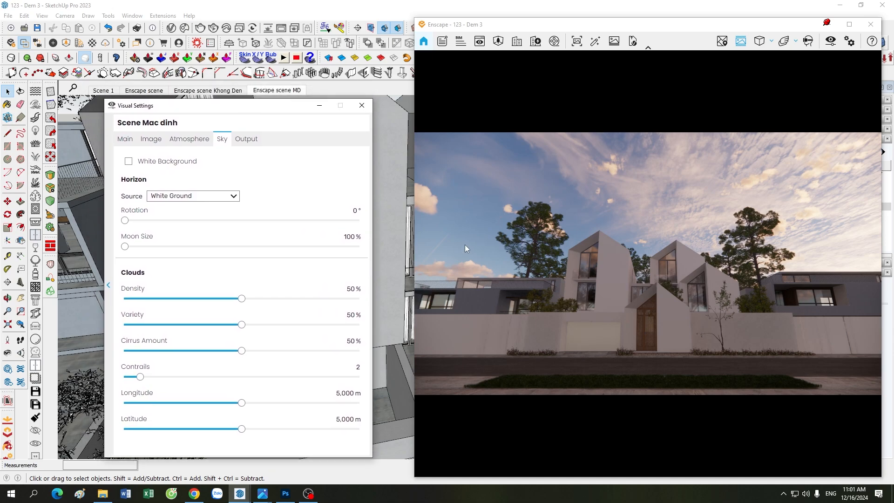
pyautogui.moveTo(268, 110); pyautogui.dragTo(292, 119)
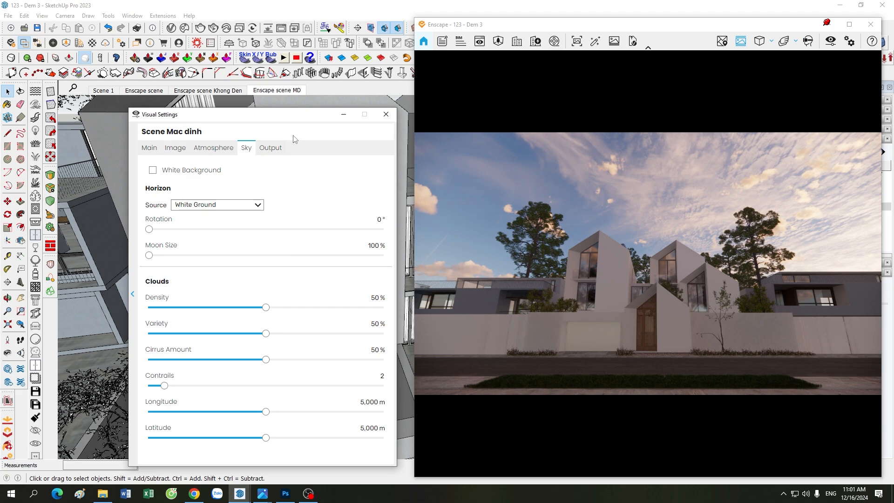
# - Set the render output to a custom resolution of 4500 x 4000 pixels
pyautogui.click(277, 149)
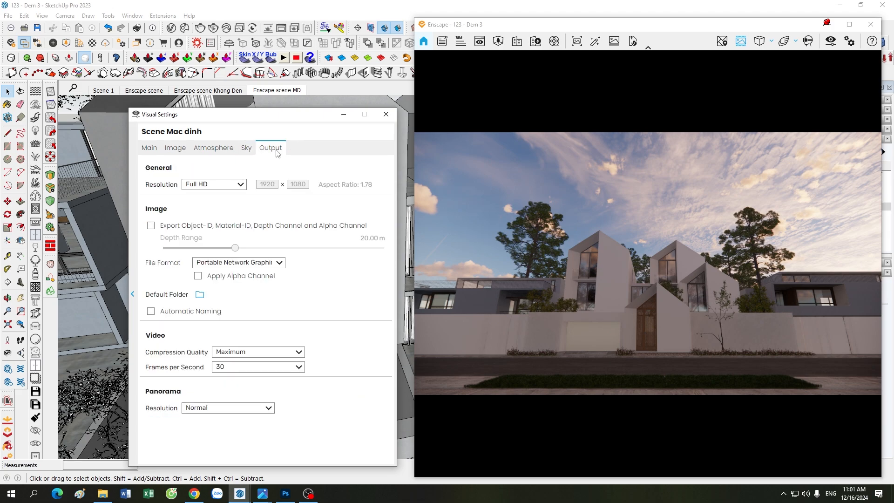
pyautogui.click(238, 188)
pyautogui.click(215, 247)
pyautogui.doubleClick(264, 184)
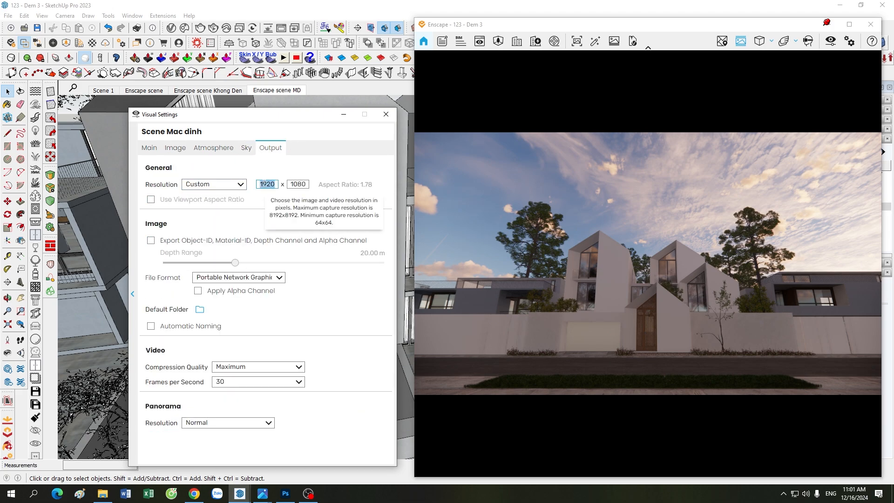
pyautogui.write('4500')
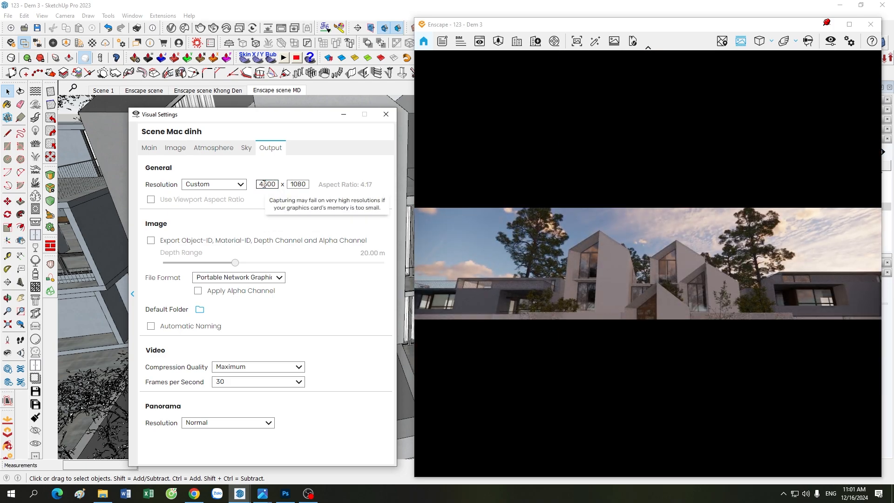
pyautogui.doubleClick(298, 184)
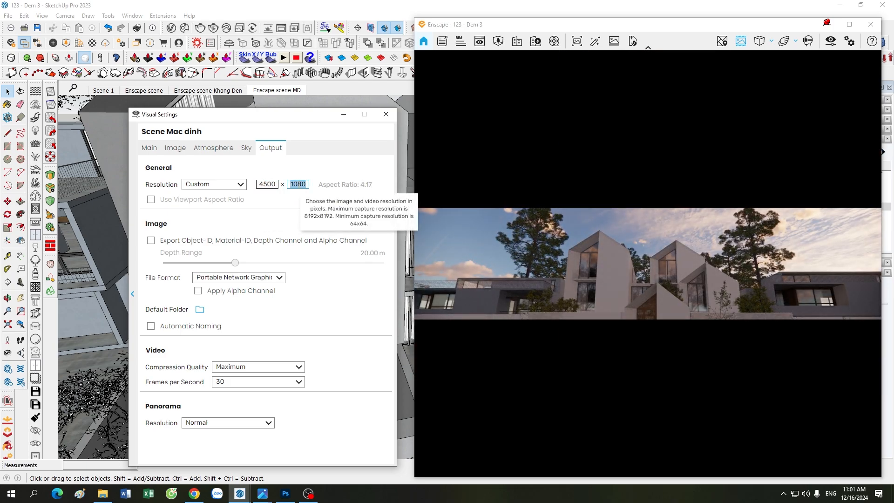
pyautogui.write('4000')
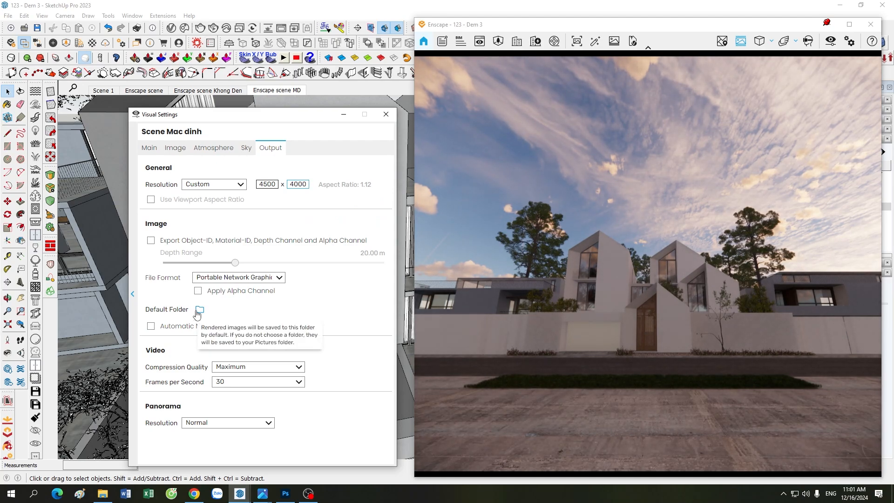
# - Enable automatic naming for rendered images and show the main style and camera settings
pyautogui.click(151, 326)
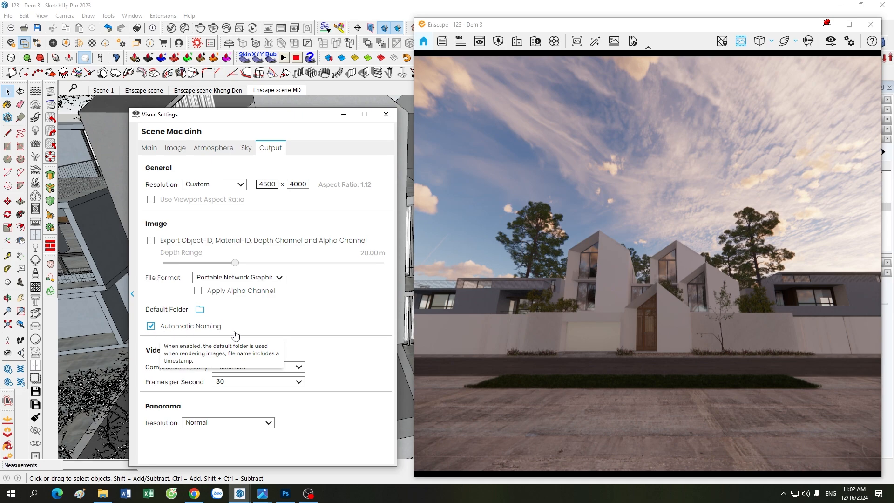
pyautogui.click(155, 154)
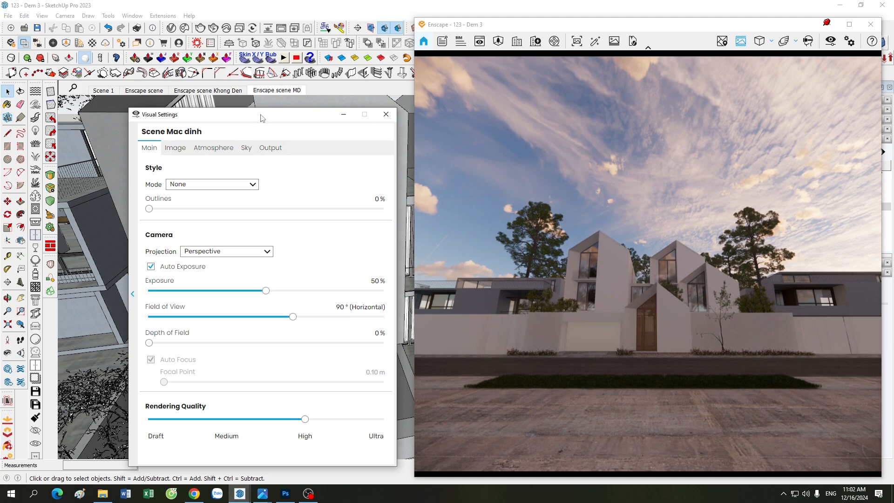
# - Configure the camera and quality settings with Ultra rendering quality, Two-Point projection and a 53° horizontal field of view
pyautogui.moveTo(261, 116); pyautogui.dragTo(259, 77)
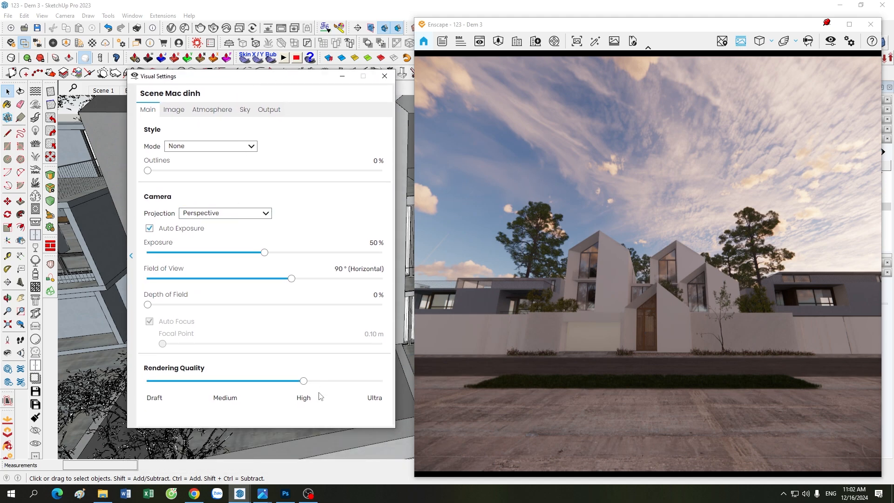
pyautogui.moveTo(303, 381); pyautogui.dragTo(382, 381)
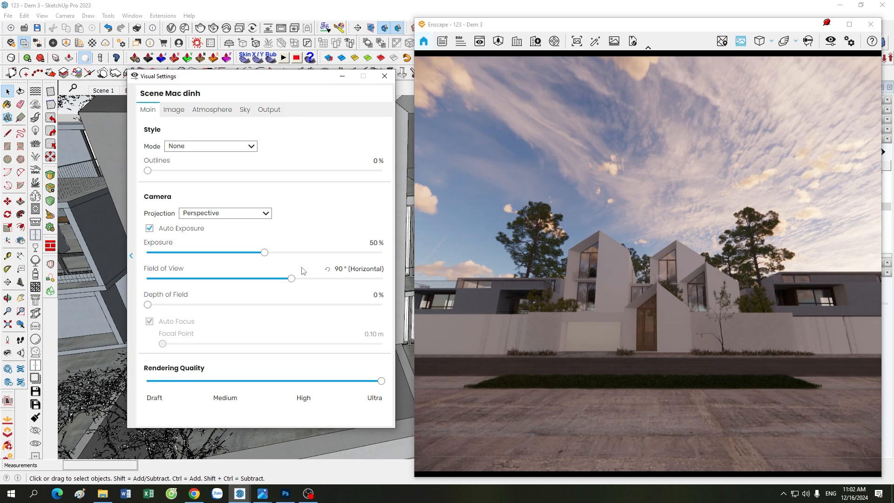
pyautogui.click(225, 216)
pyautogui.click(205, 235)
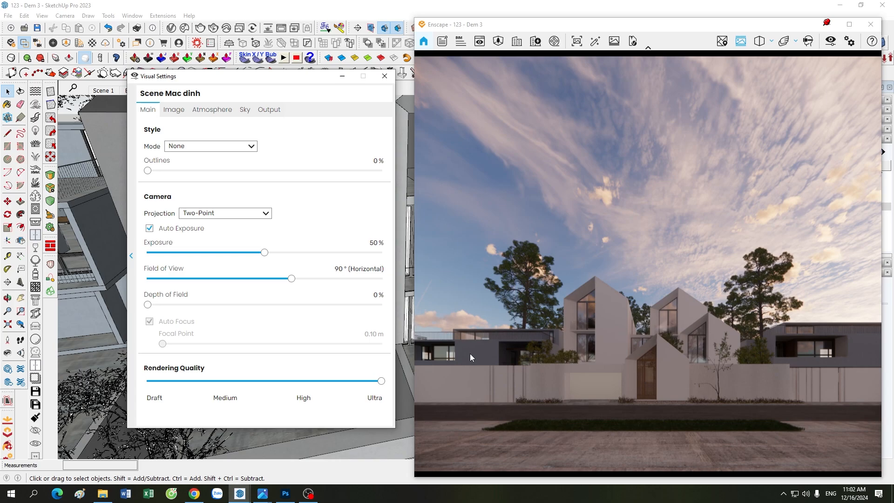
pyautogui.moveTo(291, 279); pyautogui.dragTo(225, 279)
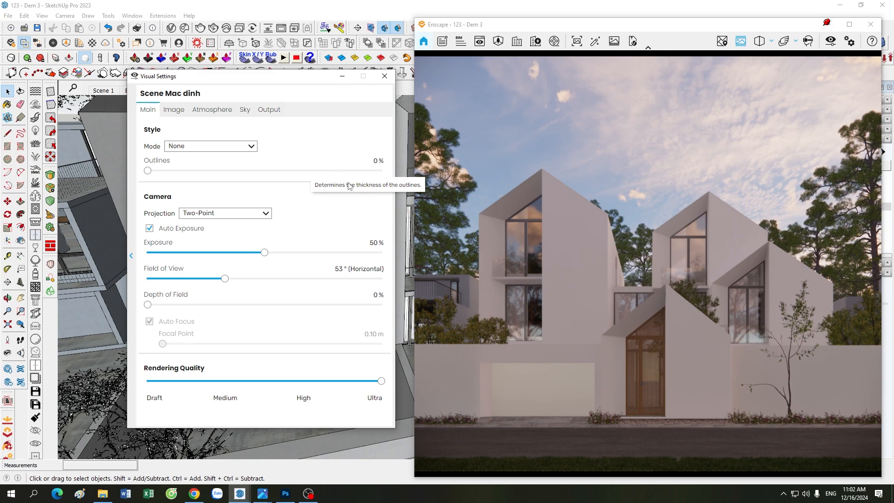
# - Set the Chromatic Aberration and Vignette image effects to 0%
pyautogui.click(174, 109)
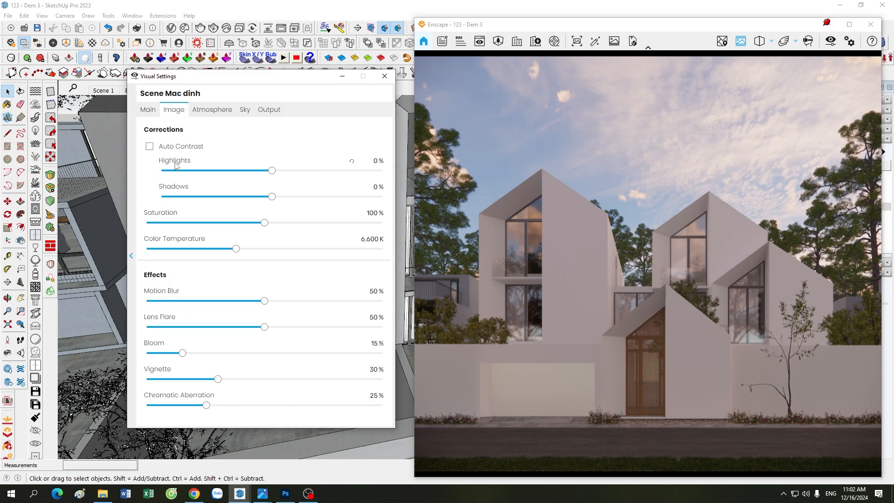
pyautogui.click(370, 291)
pyautogui.click(371, 317)
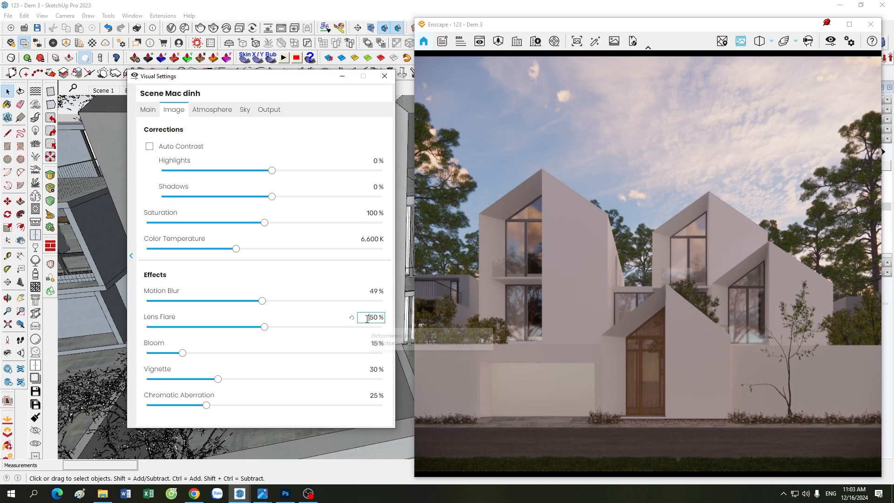
pyautogui.click(371, 343)
pyautogui.click(371, 368)
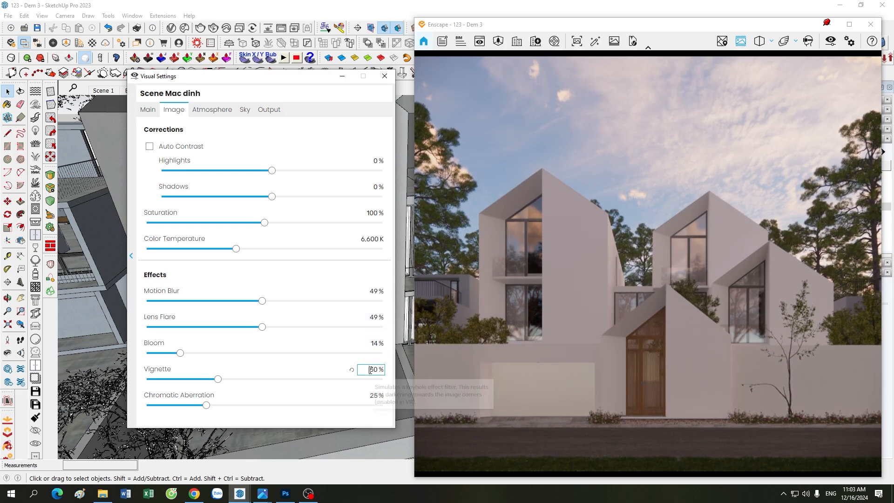
pyautogui.click(369, 396)
pyautogui.write('0')
pyautogui.click(371, 369)
pyautogui.write('0')
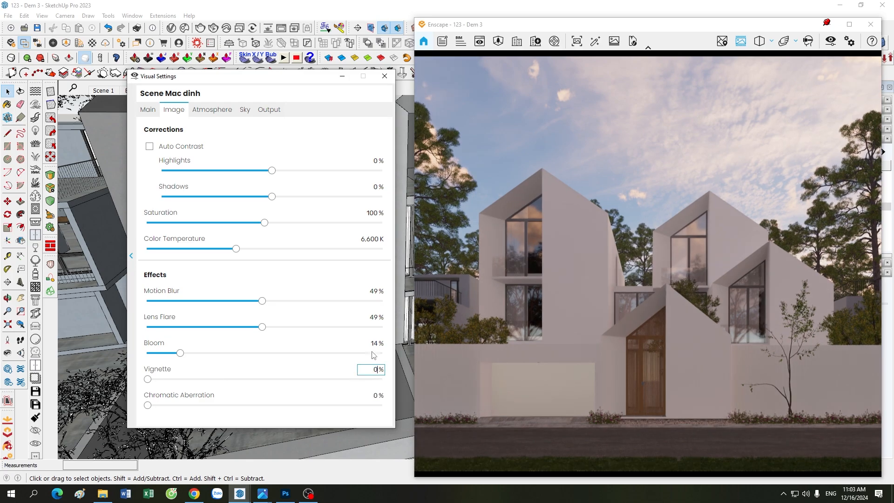
# - Set the Bloom, Lens Flare and Motion Blur image effects to 0%
pyautogui.click(371, 343)
pyautogui.write('0')
pyautogui.click(371, 317)
pyautogui.write('0')
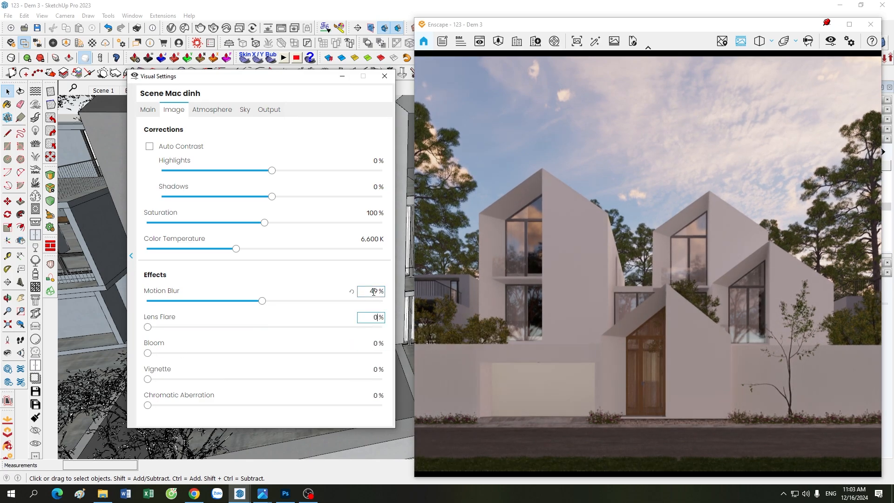
pyautogui.click(371, 291)
pyautogui.write('0')
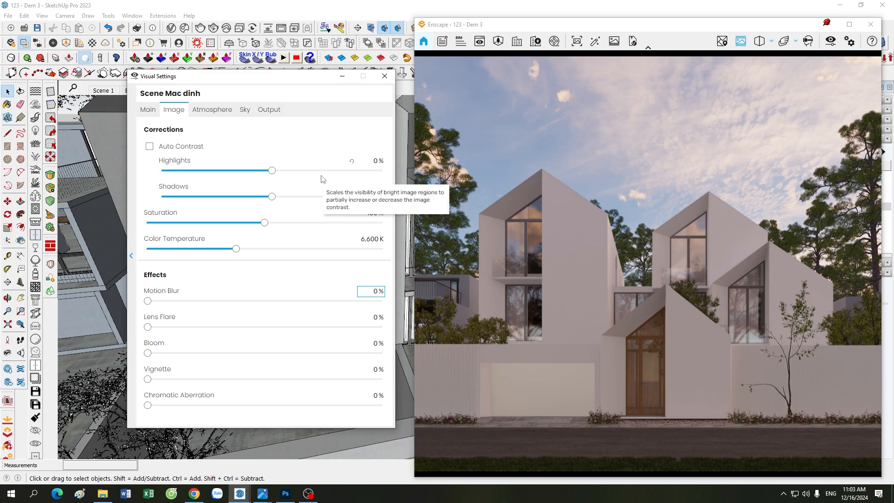
# - Set the fog intensity and the wind intensity of the atmosphere to 0%
pyautogui.click(224, 114)
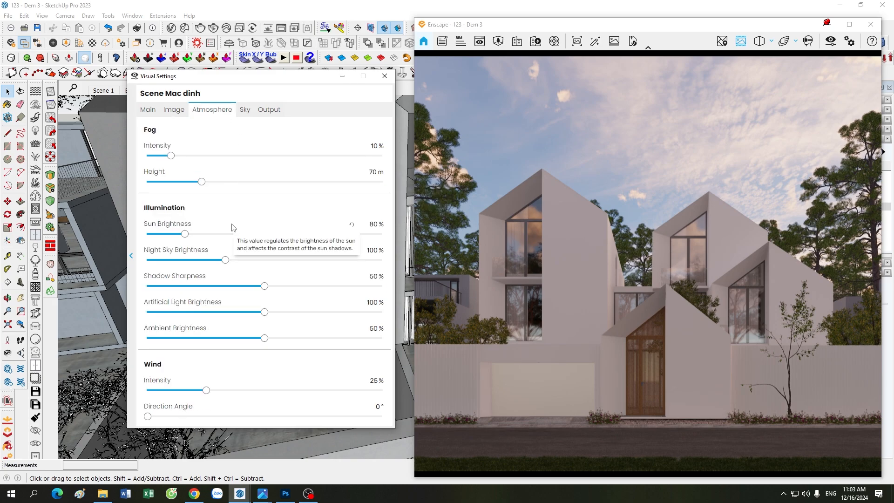
pyautogui.click(374, 146)
pyautogui.write('0')
pyautogui.press('Return')
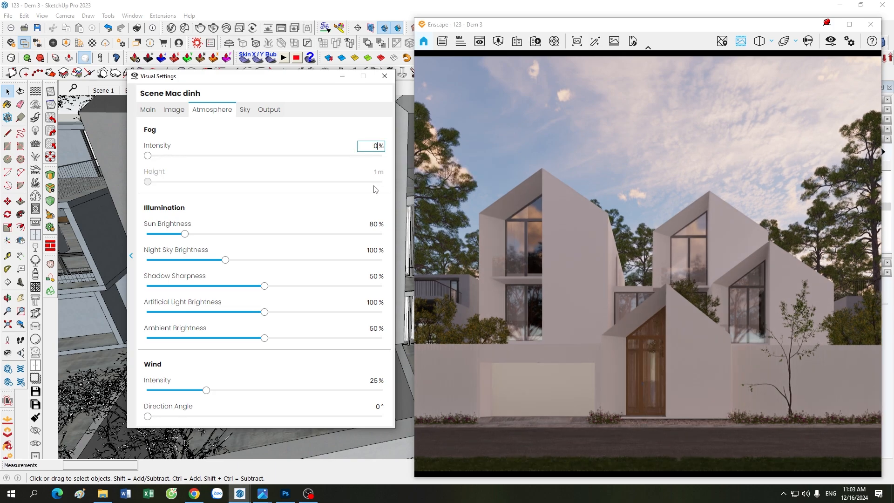
pyautogui.click(374, 381)
pyautogui.write('0')
pyautogui.press('Return')
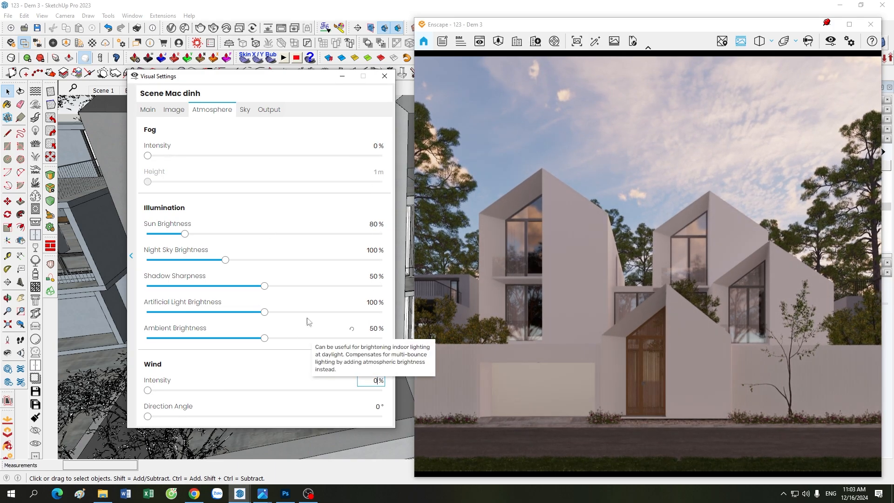
# - Change the horizon source to Skybox and load Hdri dem.hdr from the HDRI folder as the sky
pyautogui.click(247, 110)
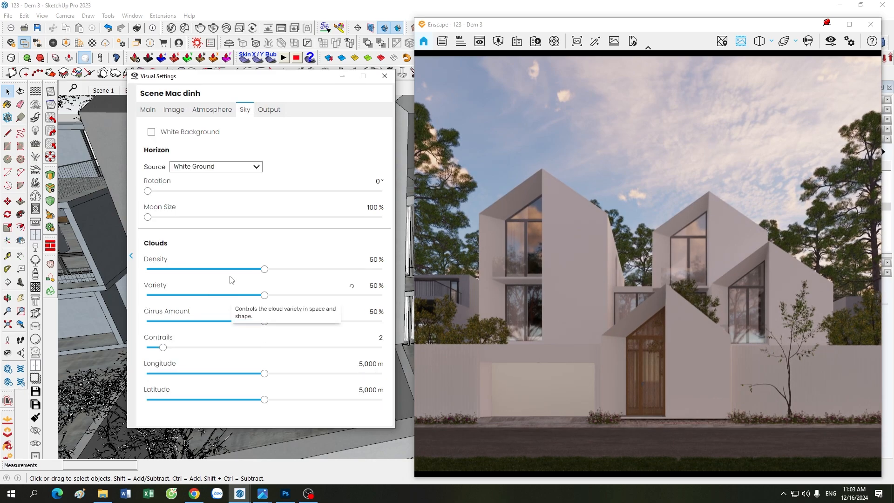
pyautogui.click(225, 167)
pyautogui.click(225, 192)
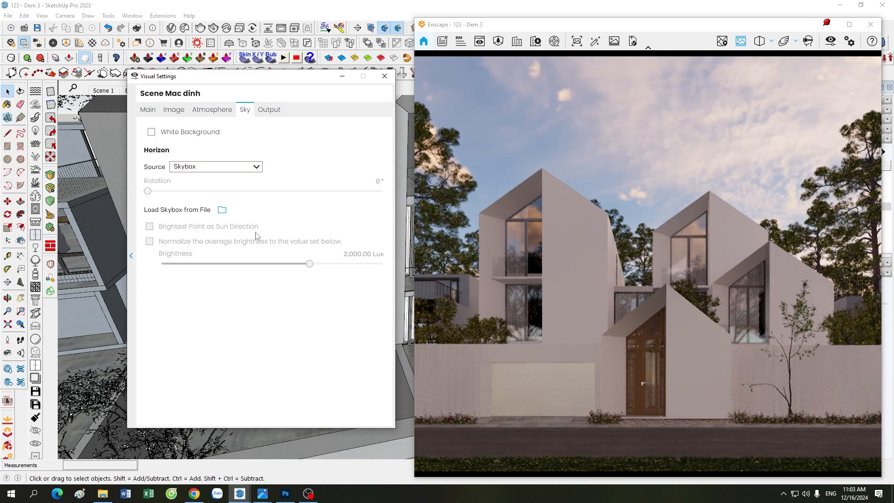
pyautogui.click(222, 210)
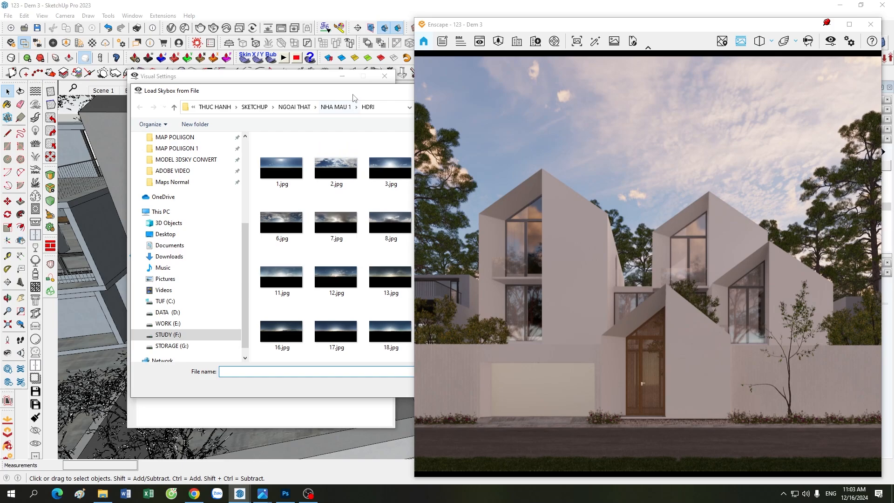
pyautogui.moveTo(230, 94); pyautogui.dragTo(172, 106)
pyautogui.scroll(-2, 320, 279)
pyautogui.click(319, 286)
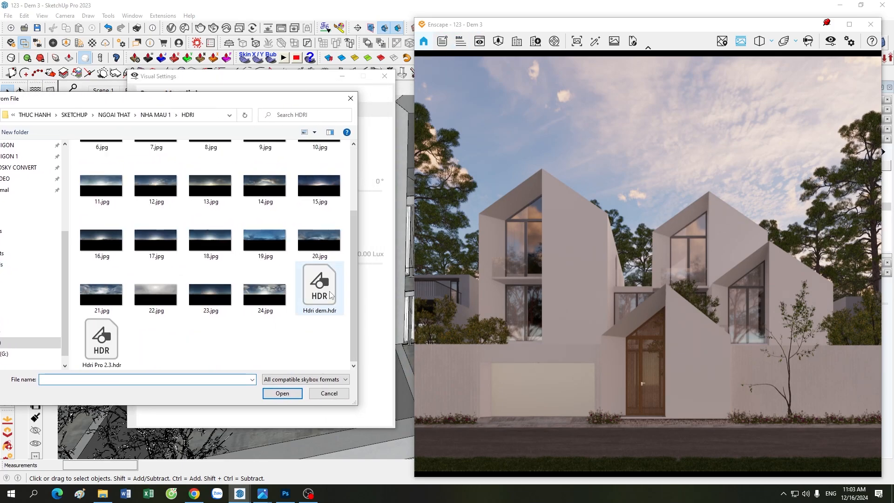
pyautogui.click(294, 393)
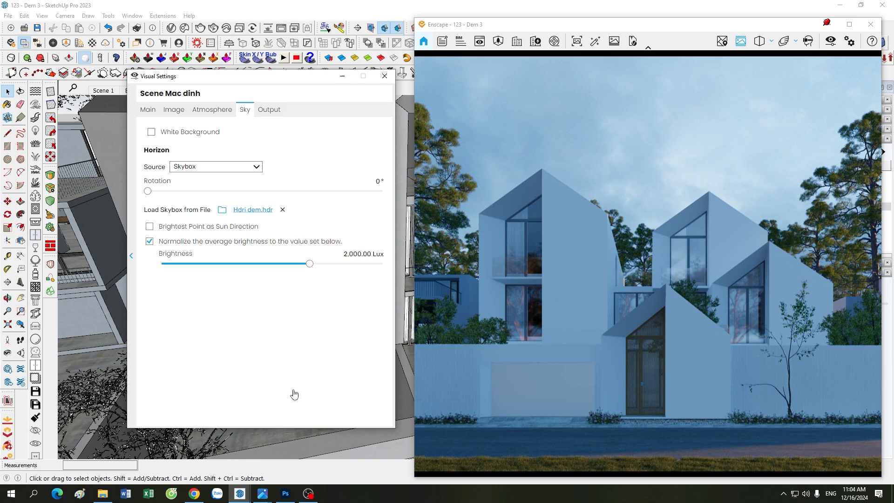
# - Place the visual settings and render windows side by side and use the skybox's brightest point as the sun direction
pyautogui.moveTo(272, 84); pyautogui.dragTo(197, 97)
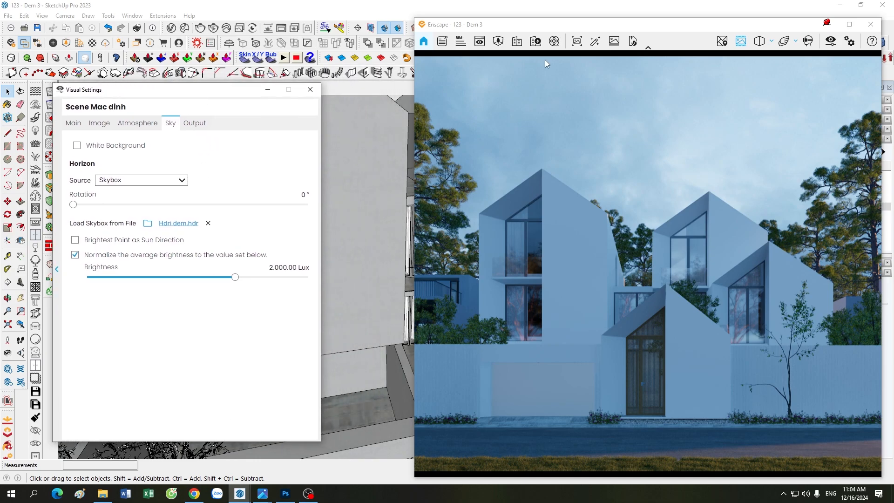
pyautogui.moveTo(535, 30); pyautogui.dragTo(471, 33)
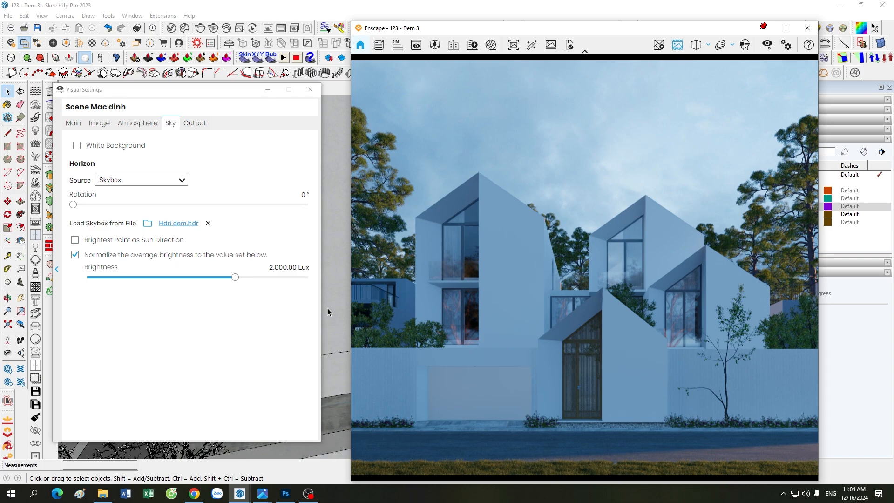
pyautogui.click(127, 242)
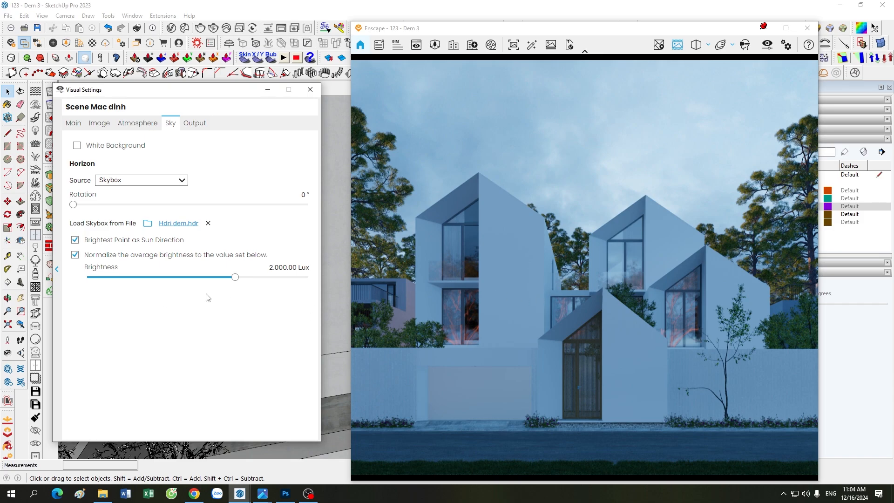
# - Show the atmosphere settings and compare the render's sky with the images 19.jpg and Hdri.png in the photo viewer
pyautogui.click(138, 123)
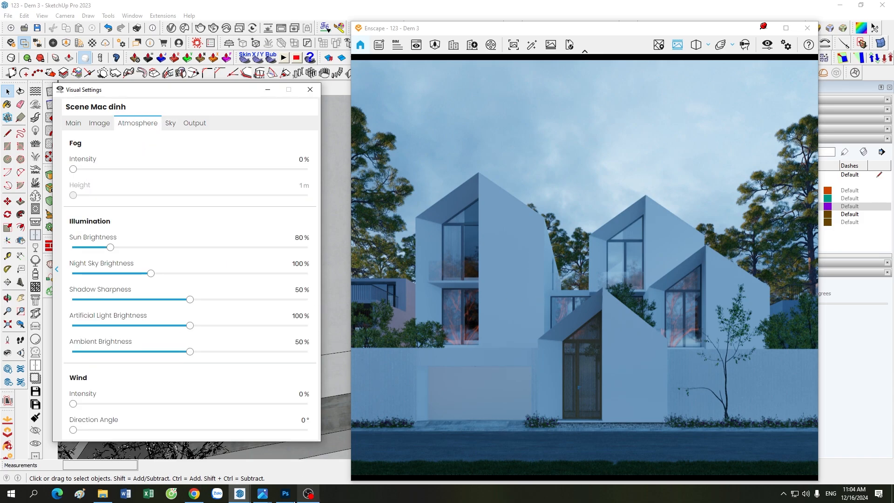
pyautogui.click(263, 496)
pyautogui.click(123, 432)
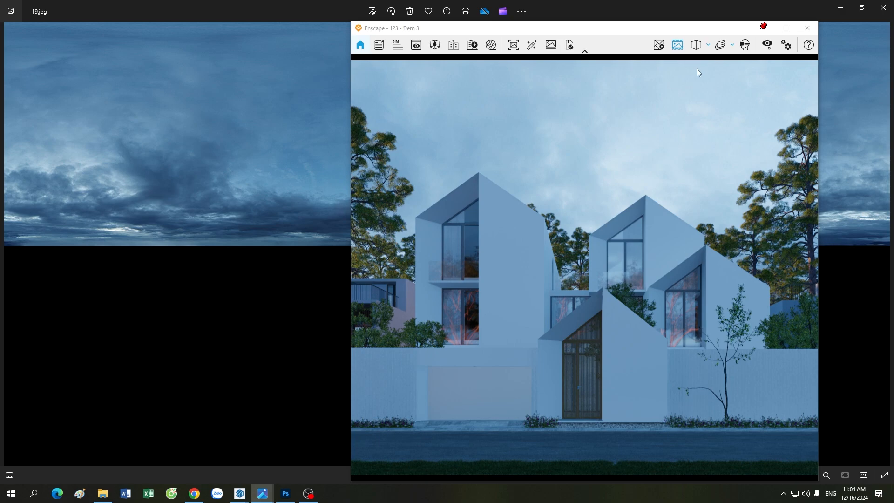
pyautogui.click(262, 494)
pyautogui.click(215, 431)
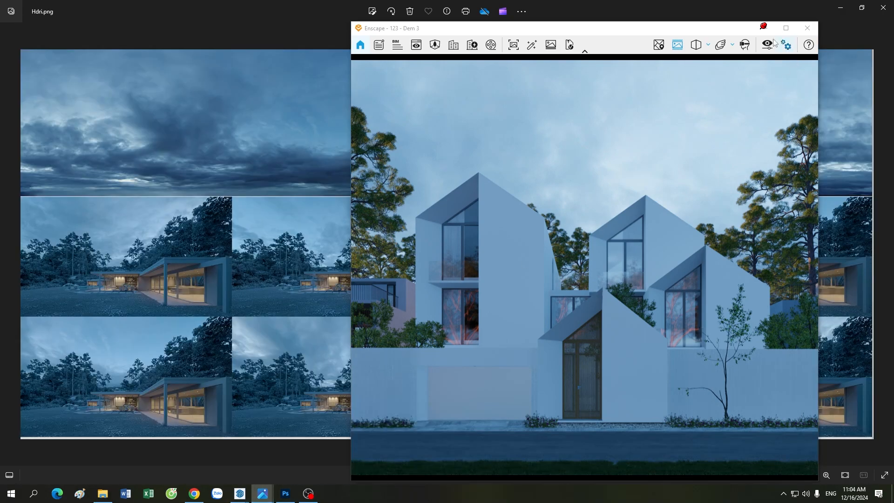
pyautogui.click(764, 27)
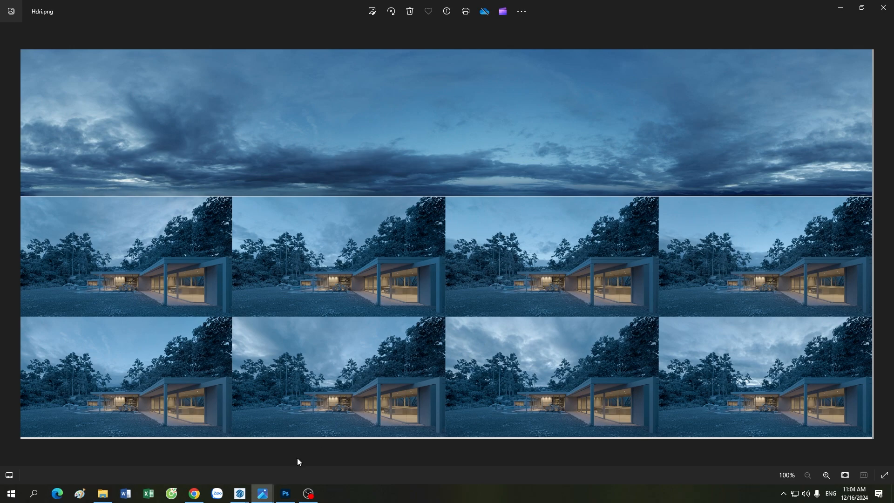
# - Switch back to Enscape and set Sun Brightness and Shadow Sharpness to 0%
pyautogui.click(245, 494)
pyautogui.click(217, 465)
pyautogui.moveTo(240, 493)
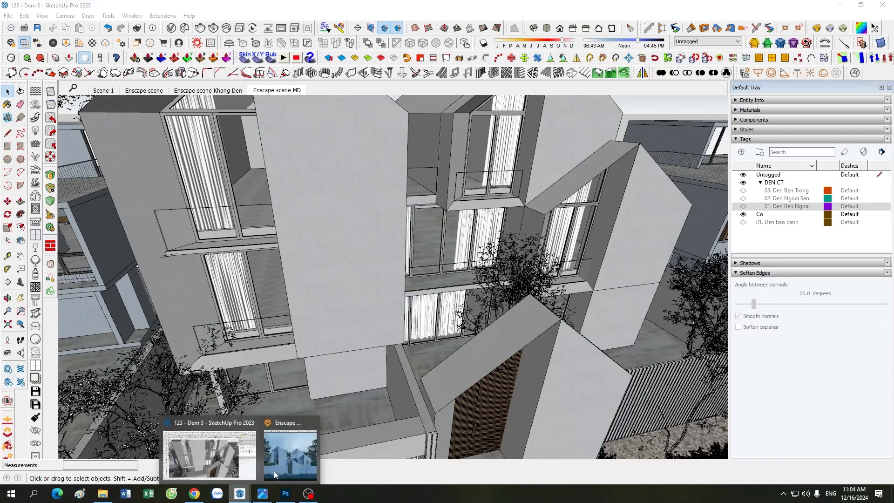
pyautogui.click(274, 468)
pyautogui.moveTo(111, 248); pyautogui.dragTo(73, 247)
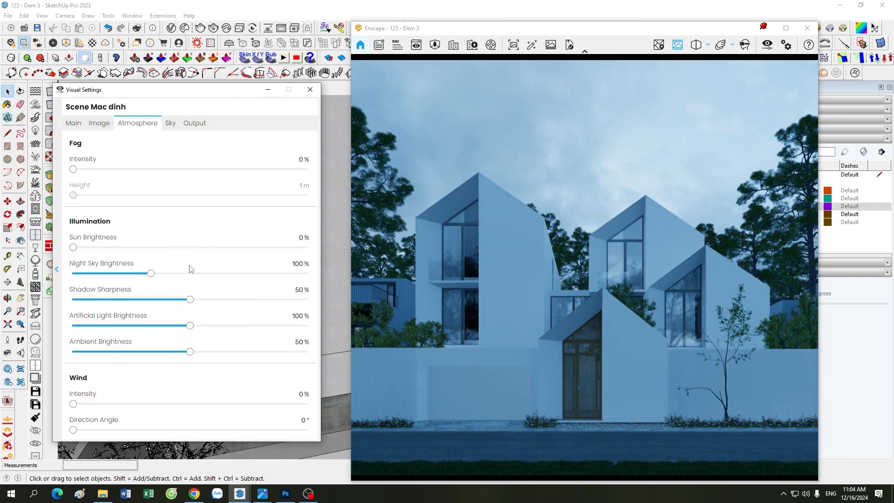
pyautogui.moveTo(190, 299); pyautogui.dragTo(73, 299)
# - Turn off Auto Exposure for the camera
pyautogui.click(99, 125)
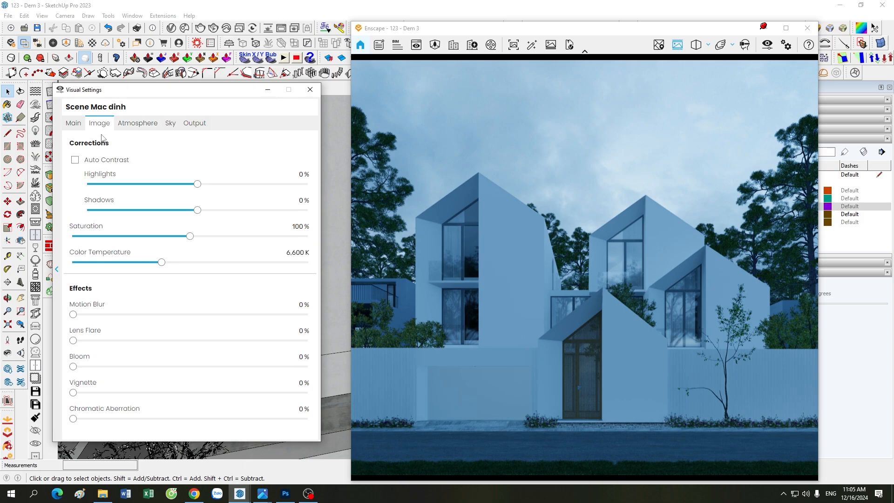
pyautogui.click(73, 124)
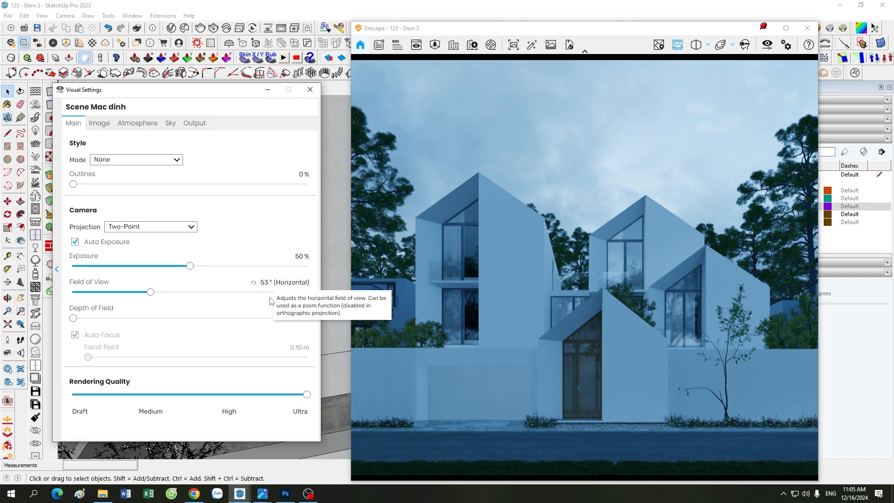
pyautogui.click(75, 242)
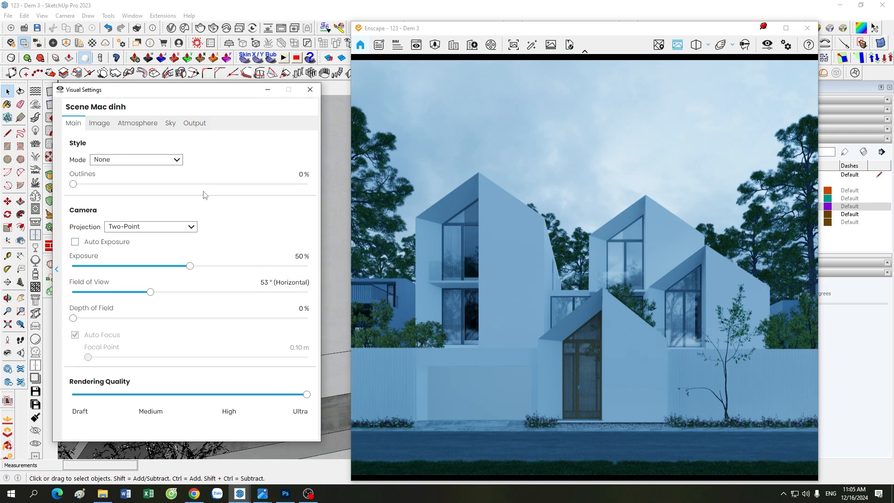
# - Review the skybox brightness, illumination and exposure settings of the scene, finishing on the image corrections
pyautogui.click(171, 123)
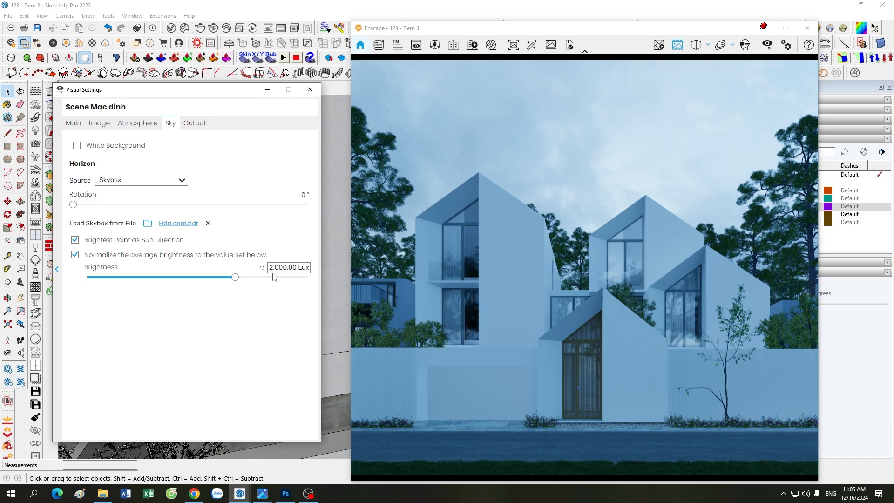
pyautogui.click(143, 128)
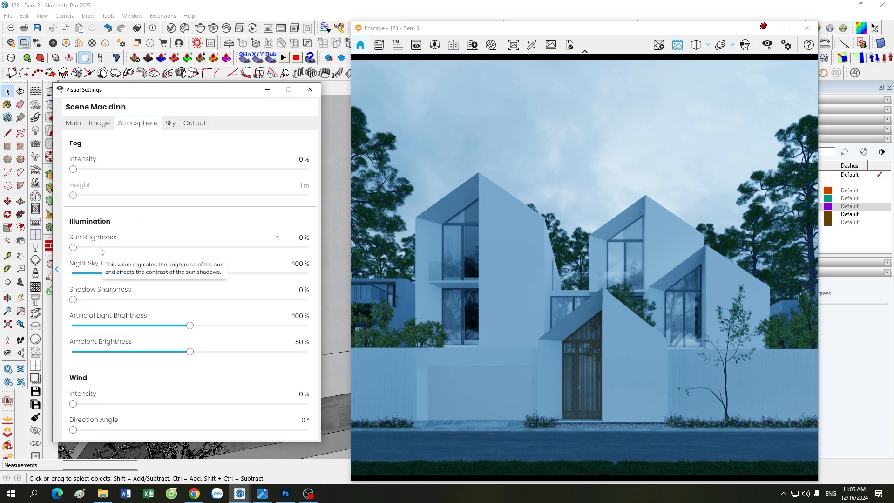
pyautogui.click(75, 125)
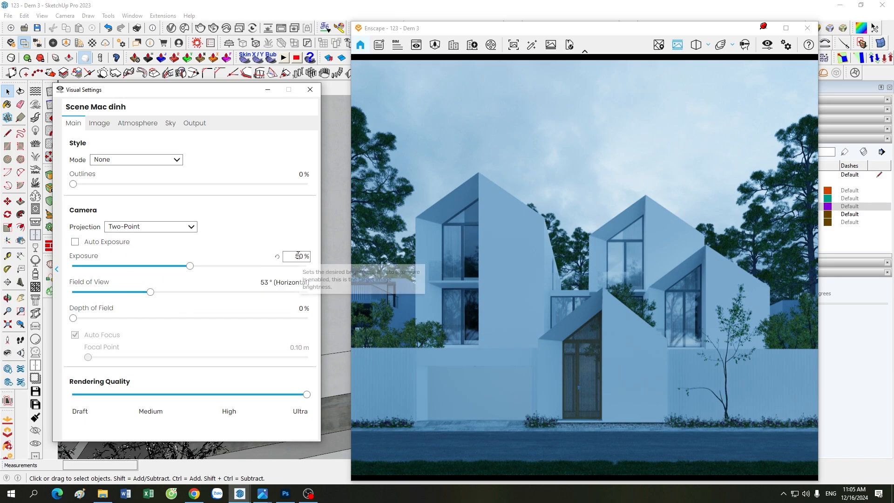
pyautogui.click(170, 123)
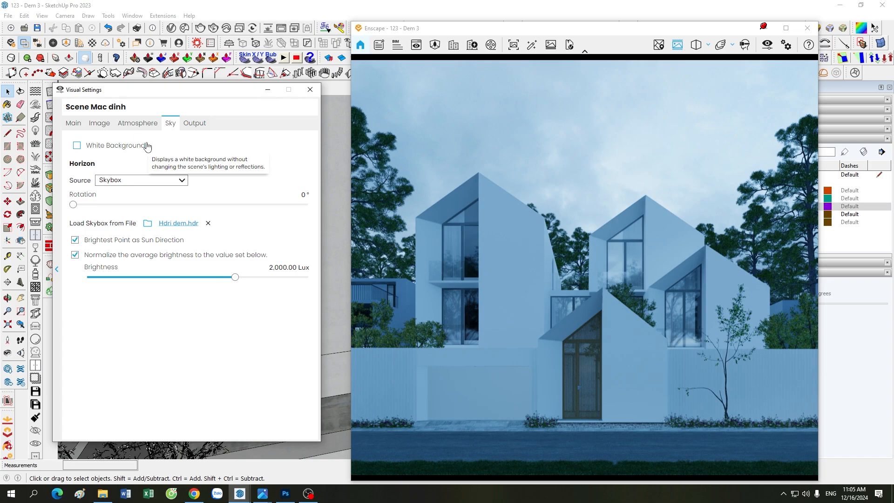
pyautogui.click(144, 124)
pyautogui.click(105, 125)
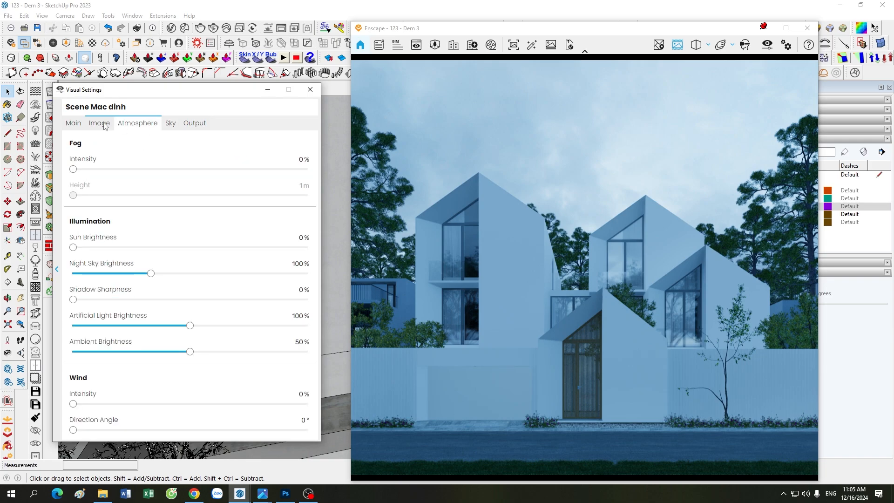
# - Bring up the sky settings and arrange the render and settings windows over Hdri.png in the photo viewer for comparison
pyautogui.click(170, 123)
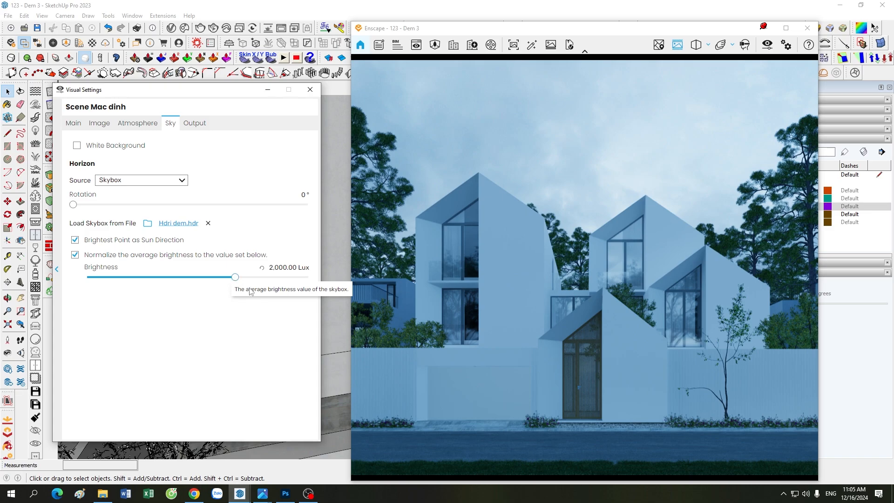
pyautogui.moveTo(263, 494)
pyautogui.click(211, 438)
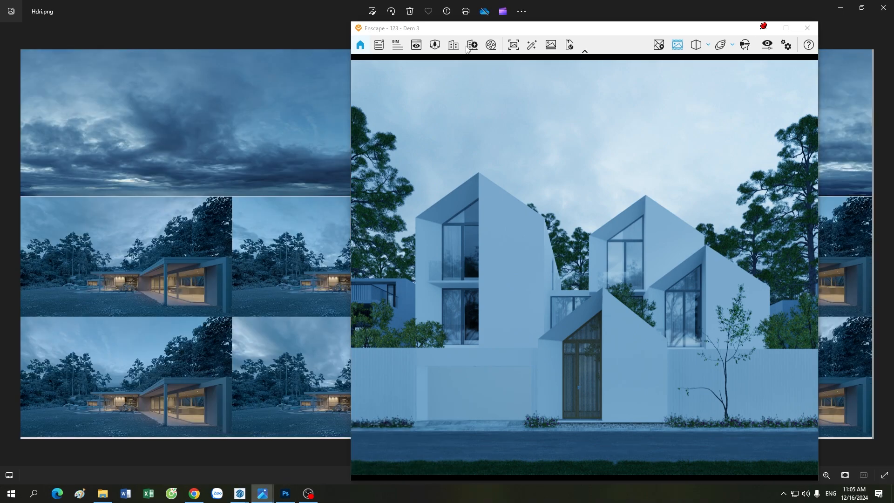
pyautogui.moveTo(487, 30); pyautogui.dragTo(526, 30)
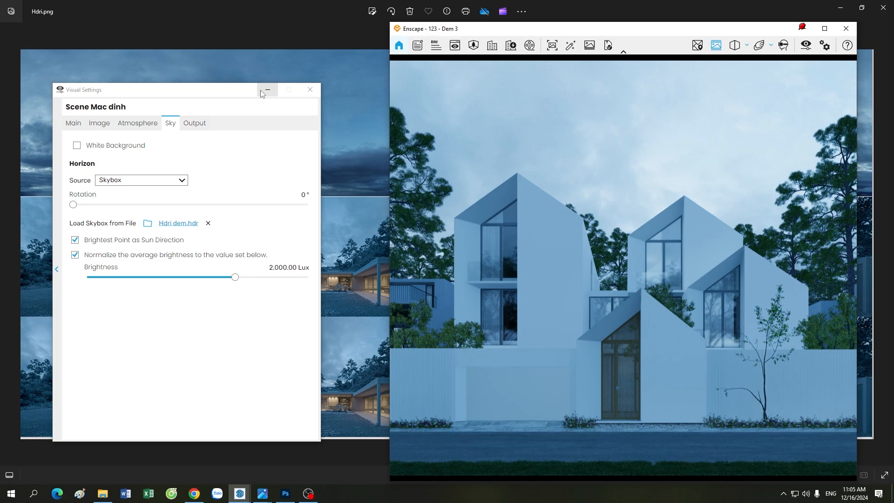
pyautogui.moveTo(220, 98)
pyautogui.mouseDown()
pyautogui.moveTo(124, 160)
pyautogui.moveTo(203, 99)
pyautogui.moveTo(225, 114)
pyautogui.mouseUp()
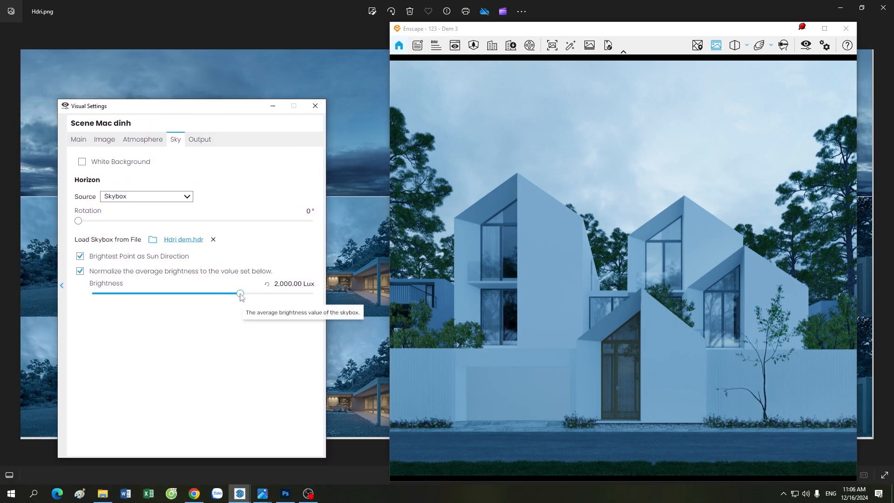
# - Lower the average brightness of the Hdri dem.hdr skybox to 750 Lux
pyautogui.moveTo(241, 295); pyautogui.dragTo(236, 295)
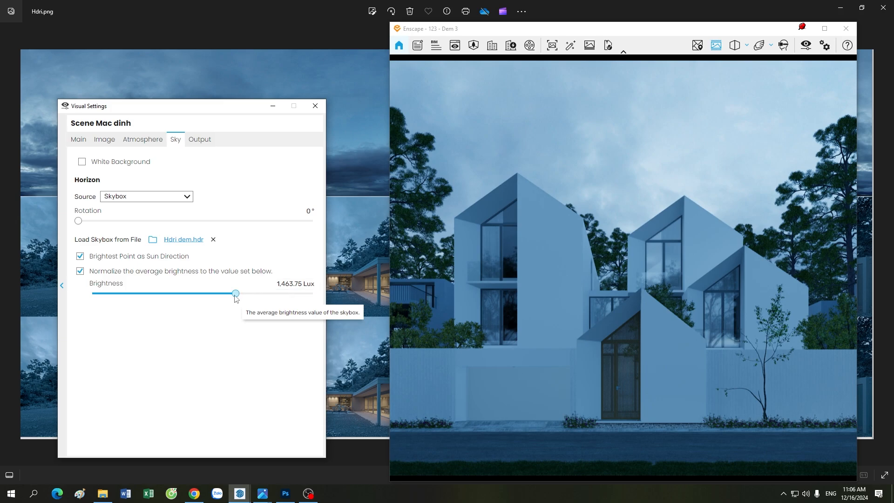
pyautogui.moveTo(236, 296); pyautogui.dragTo(228, 303)
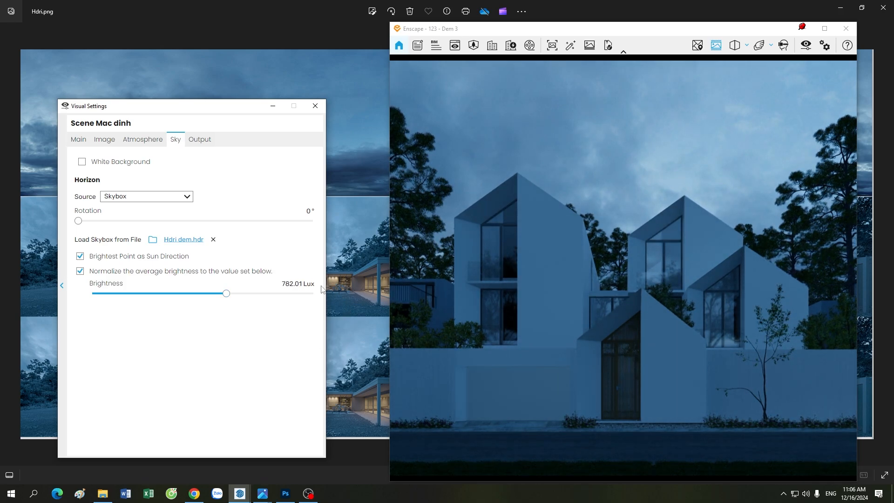
pyautogui.click(288, 283)
pyautogui.write('750')
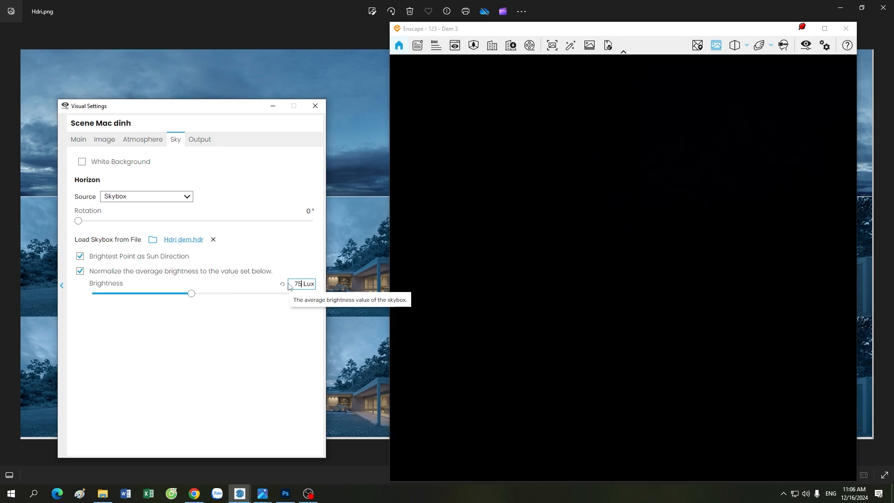
pyautogui.press('Return')
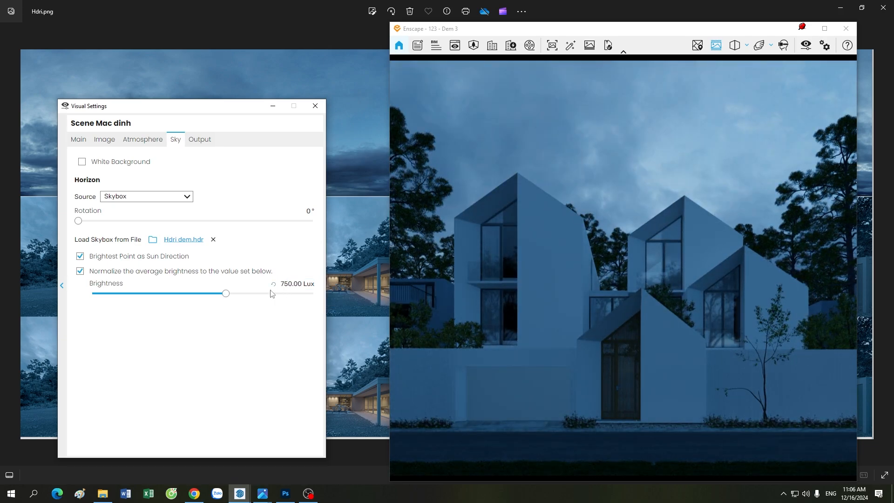
# - Try a skybox brightness of 800 Lux and return it to 750 Lux
pyautogui.moveTo(287, 284); pyautogui.dragTo(263, 288)
pyautogui.write('80')
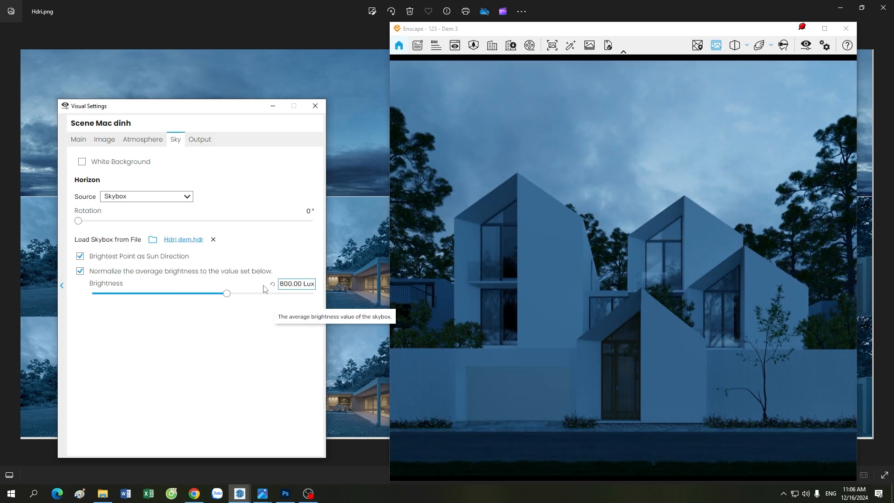
pyautogui.moveTo(289, 284); pyautogui.dragTo(269, 286)
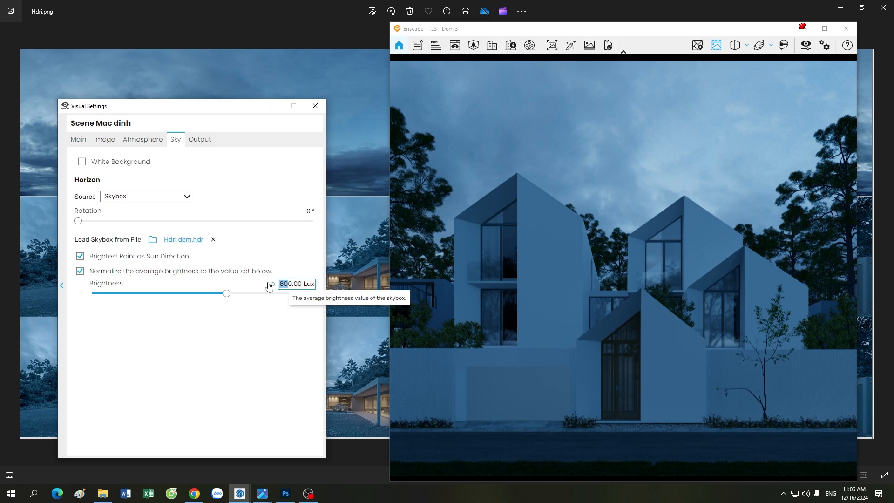
pyautogui.write('750')
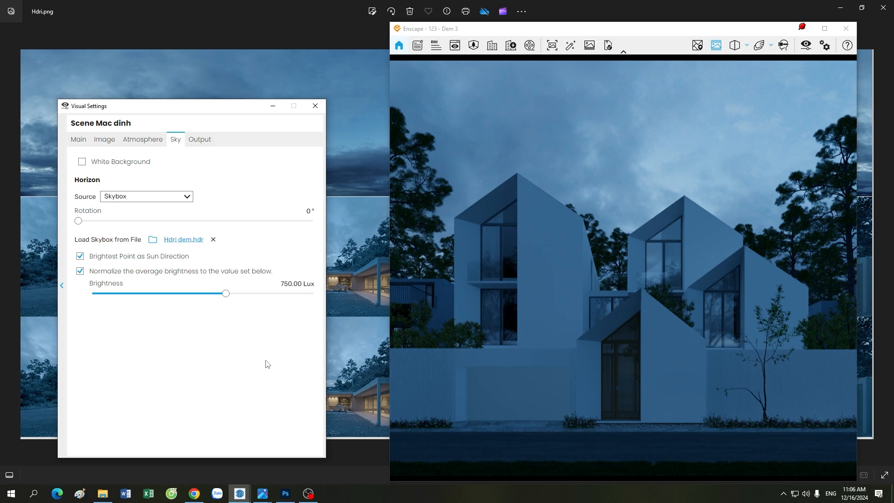
# - Compare the darkened render's sky and overall brightness with the sample images in Hdri.png, placing the two side by side
pyautogui.click(262, 494)
pyautogui.click(222, 450)
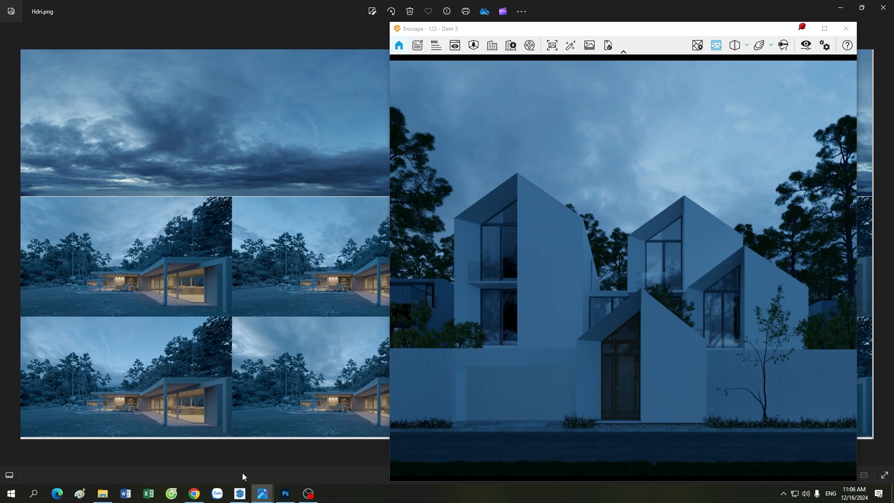
pyautogui.moveTo(240, 493)
pyautogui.click(311, 468)
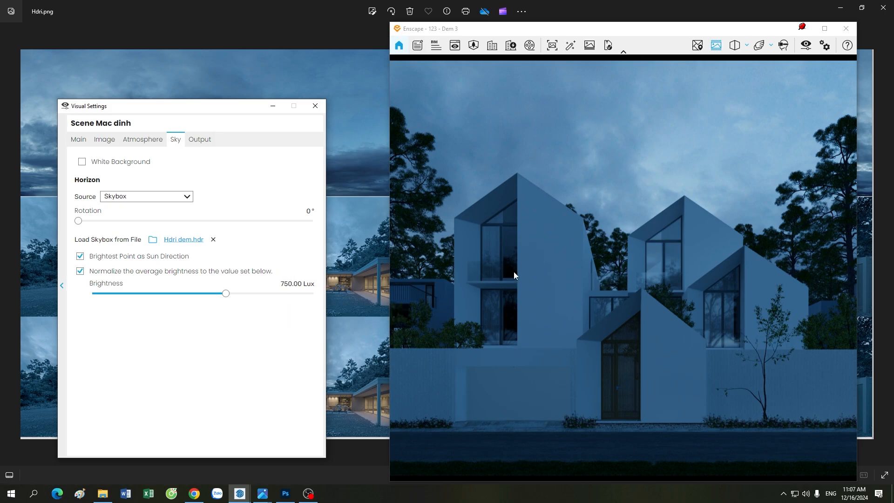
pyautogui.click(273, 105)
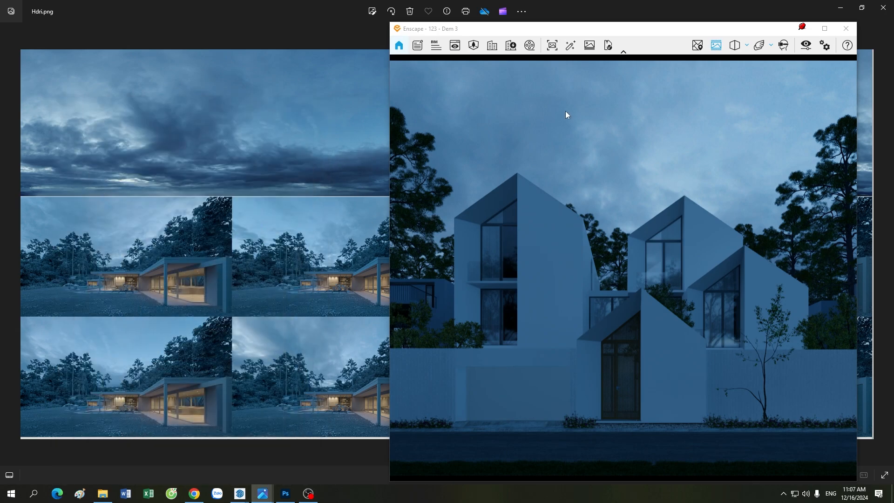
pyautogui.moveTo(528, 30); pyautogui.dragTo(583, 28)
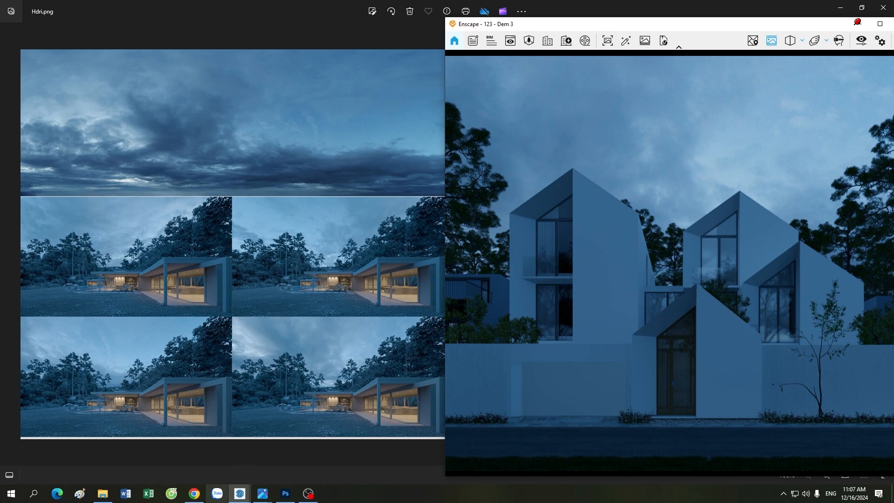
pyautogui.moveTo(240, 493)
pyautogui.click(320, 447)
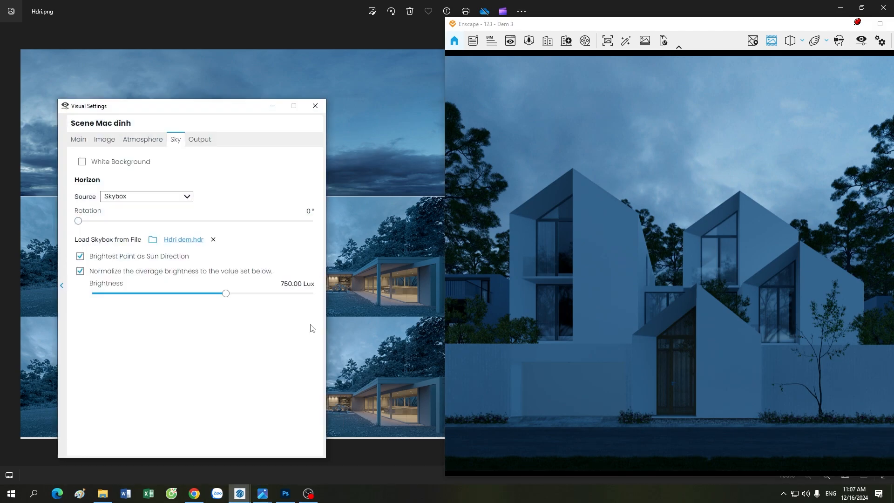
pyautogui.click(272, 106)
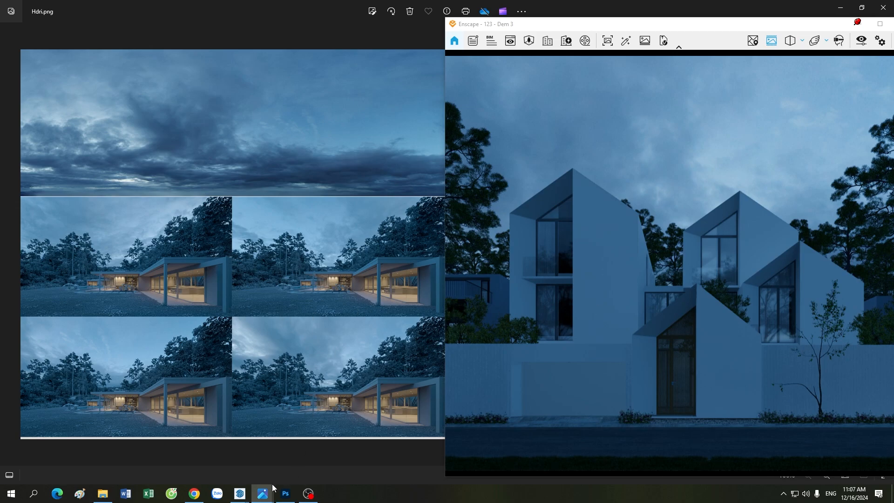
pyautogui.moveTo(277, 473)
pyautogui.click(315, 458)
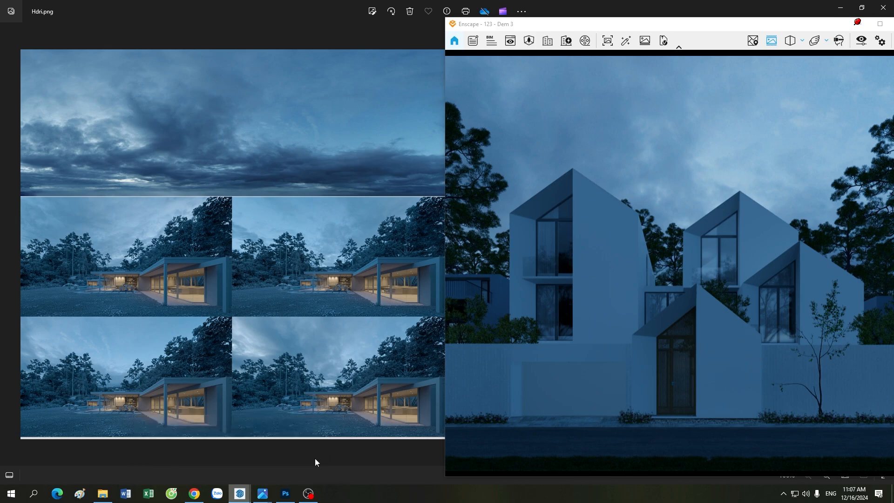
pyautogui.moveTo(684, 30); pyautogui.dragTo(610, 34)
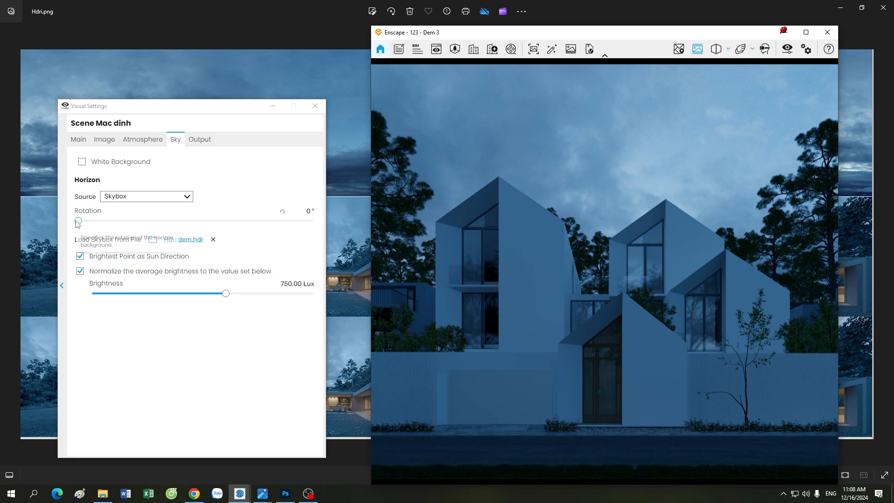
# - Try several horizon rotations for the skybox clouds behind the house and set the rotation to 115°
pyautogui.moveTo(77, 220); pyautogui.dragTo(80, 221)
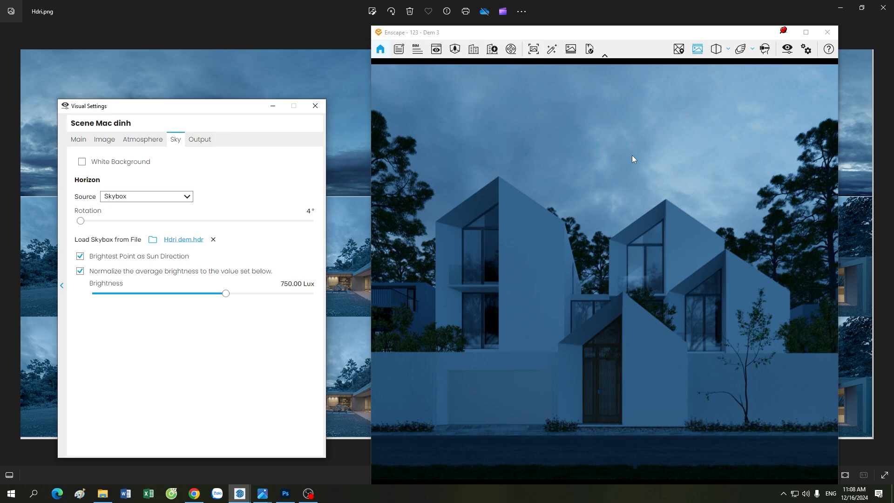
pyautogui.moveTo(81, 221); pyautogui.dragTo(216, 246)
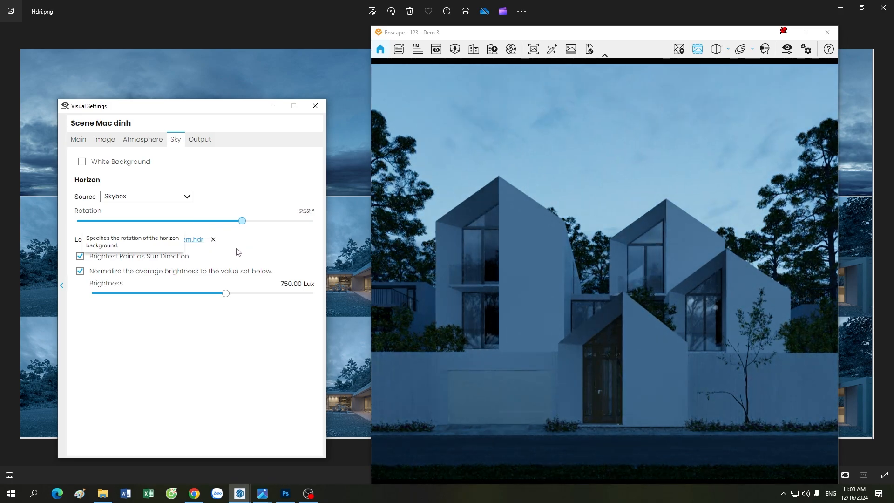
pyautogui.moveTo(246, 252); pyautogui.dragTo(297, 257)
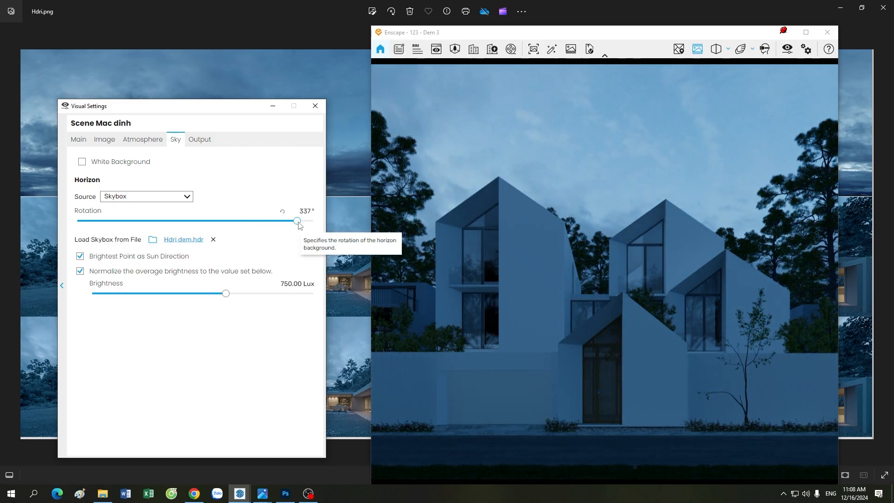
pyautogui.moveTo(300, 221); pyautogui.dragTo(155, 232)
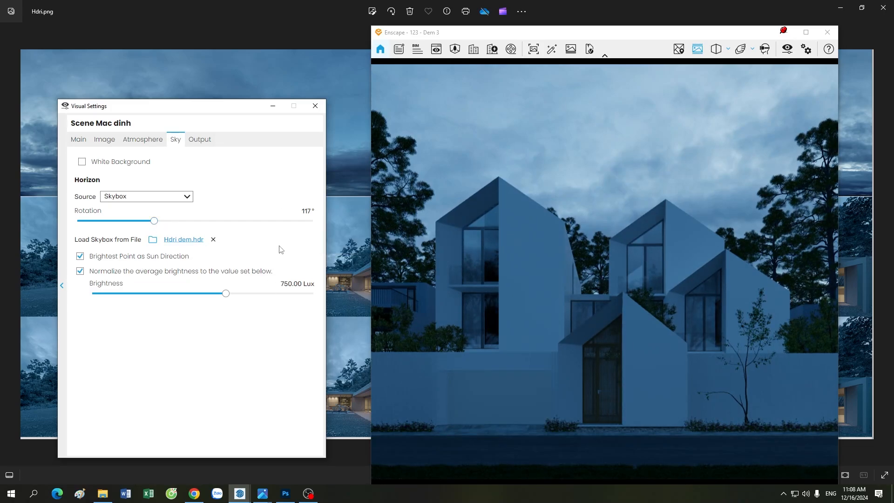
pyautogui.moveTo(311, 212); pyautogui.dragTo(306, 212)
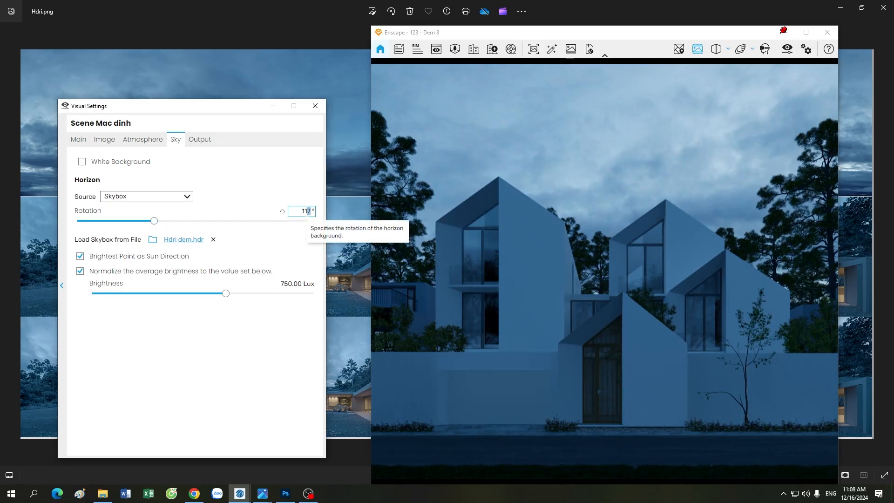
pyautogui.write('5')
pyautogui.press('Return')
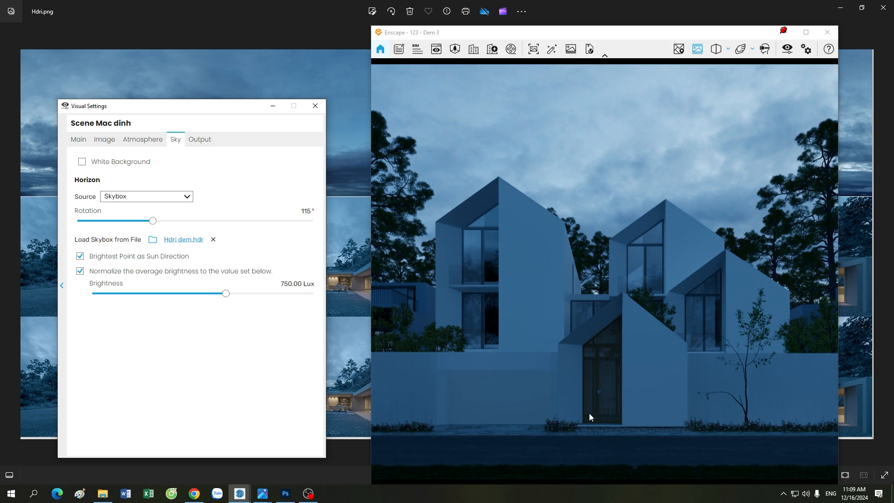
# - Compare the rotated sky in the render with the sky and sample images in Hdri.png
pyautogui.click(273, 106)
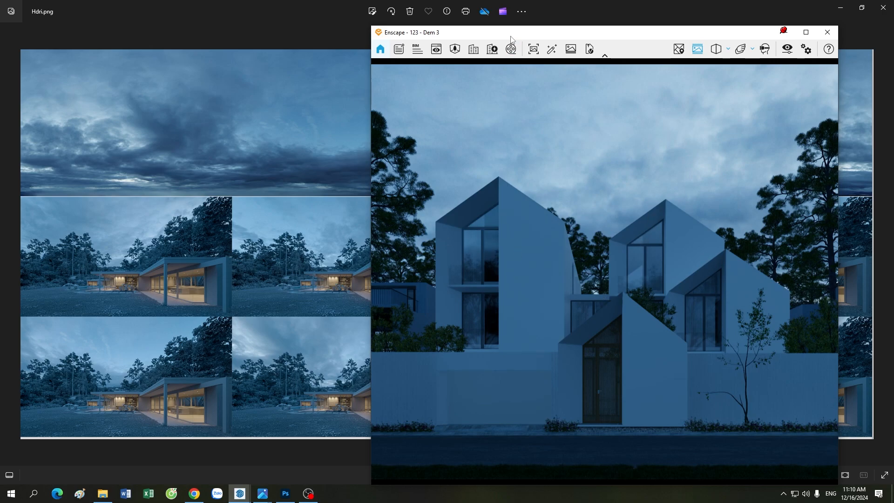
pyautogui.moveTo(510, 38); pyautogui.dragTo(548, 29)
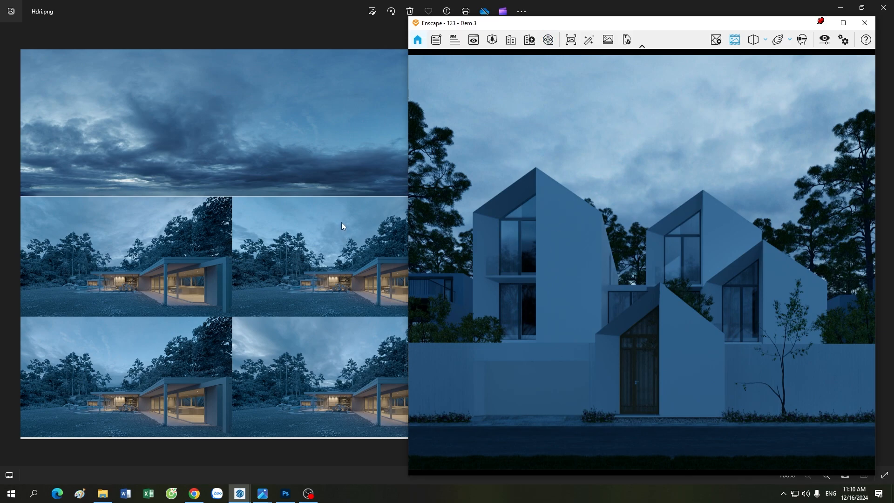
pyautogui.click(240, 493)
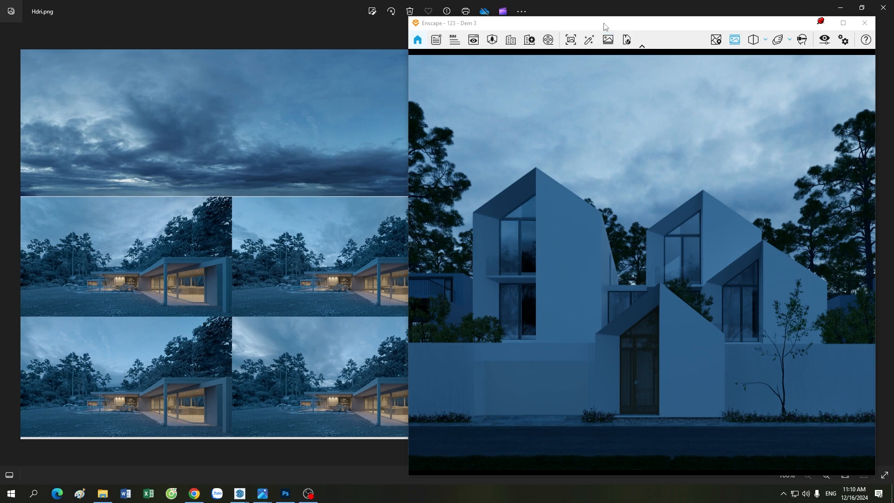
pyautogui.moveTo(591, 27); pyautogui.dragTo(550, 28)
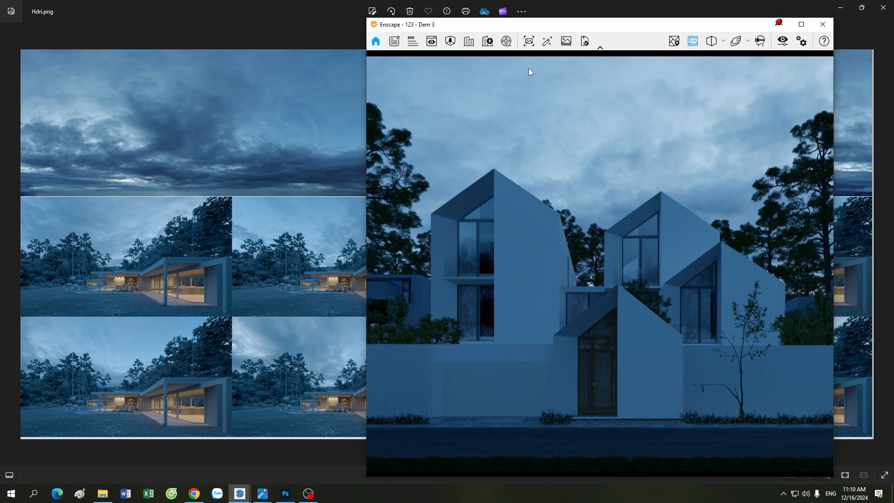
pyautogui.moveTo(528, 27); pyautogui.dragTo(550, 28)
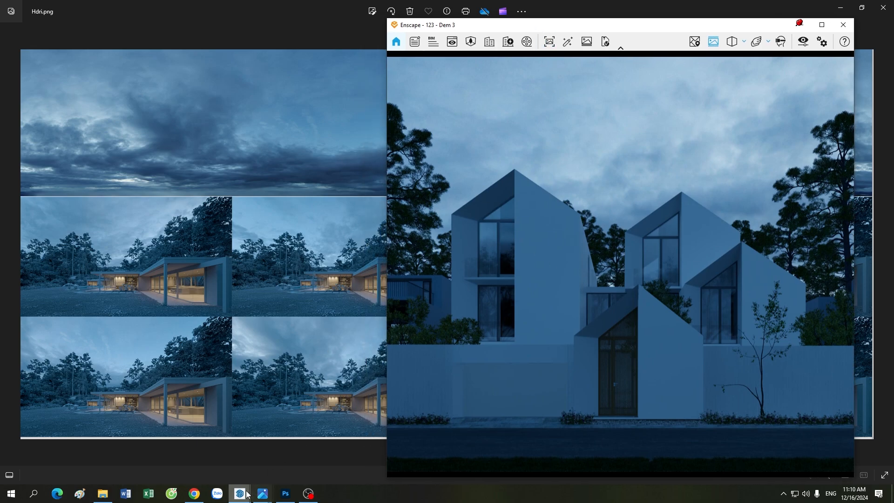
# - Switch to the SketchUp model and restore the saved view Enscape scene MD
pyautogui.moveTo(247, 495)
pyautogui.click(235, 468)
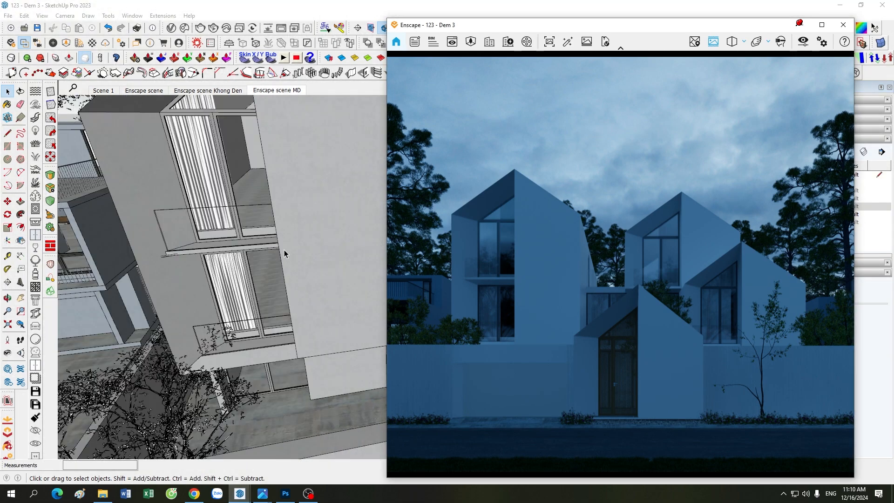
pyautogui.scroll(-5, 261, 279)
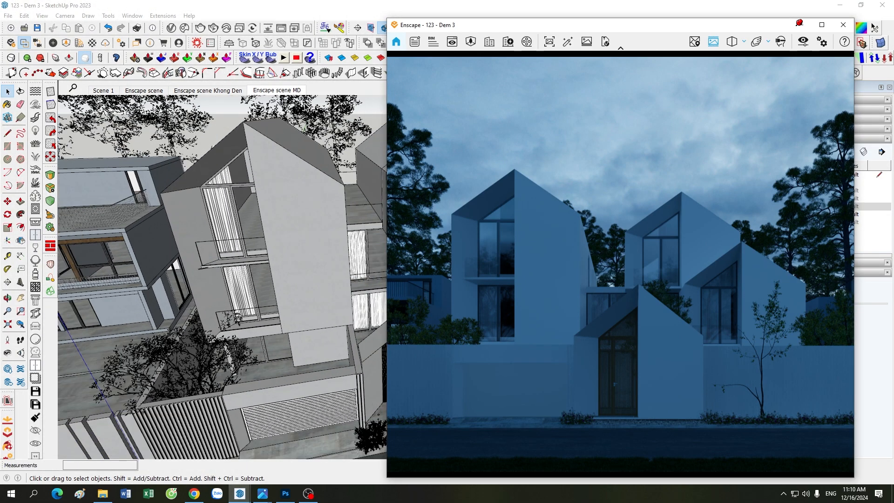
pyautogui.click(294, 91)
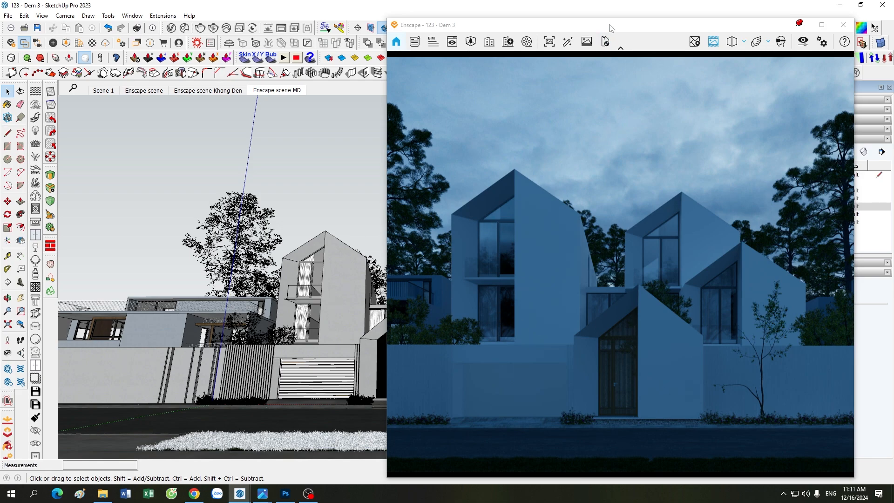
# - Make the interior light tag 03. Den Ben Trong visible, moving the render window clear of the tag list
pyautogui.moveTo(611, 29); pyautogui.dragTo(479, 34)
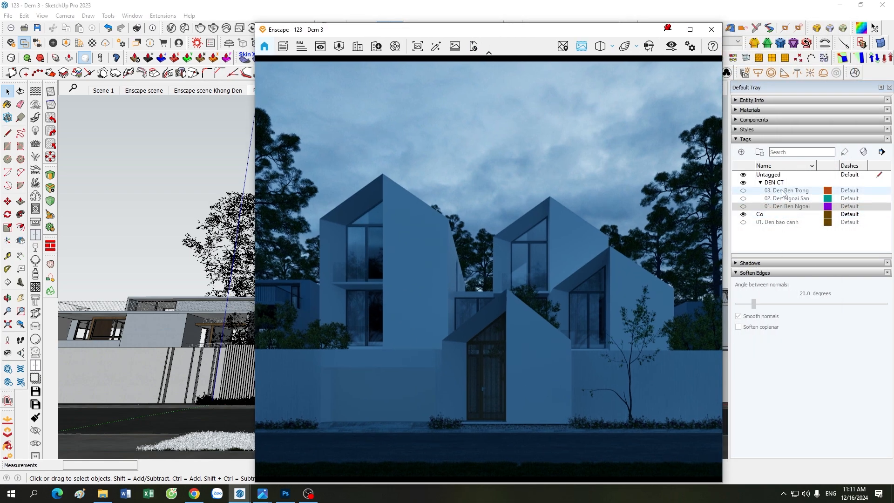
pyautogui.click(745, 193)
pyautogui.click(743, 191)
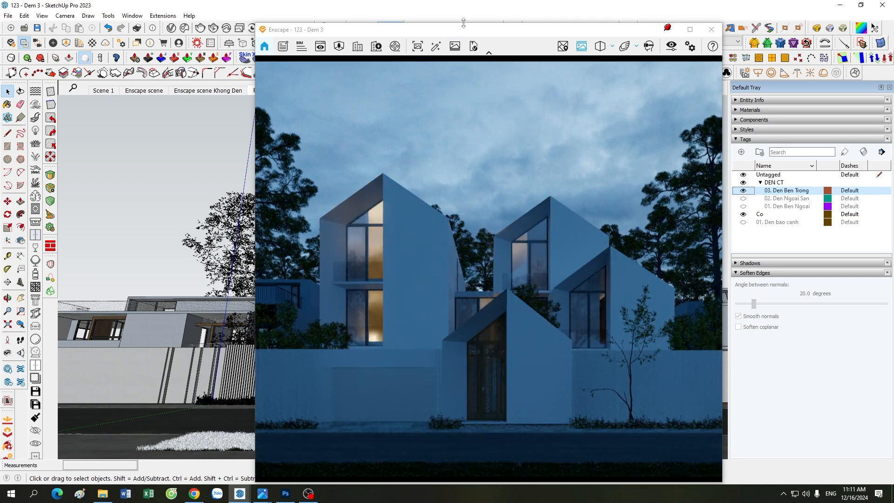
# - Examine the interior sphere lights behind the tall street-side volume's windows from several close angles, with the render window moved clear of the model
pyautogui.moveTo(480, 34); pyautogui.dragTo(615, 36)
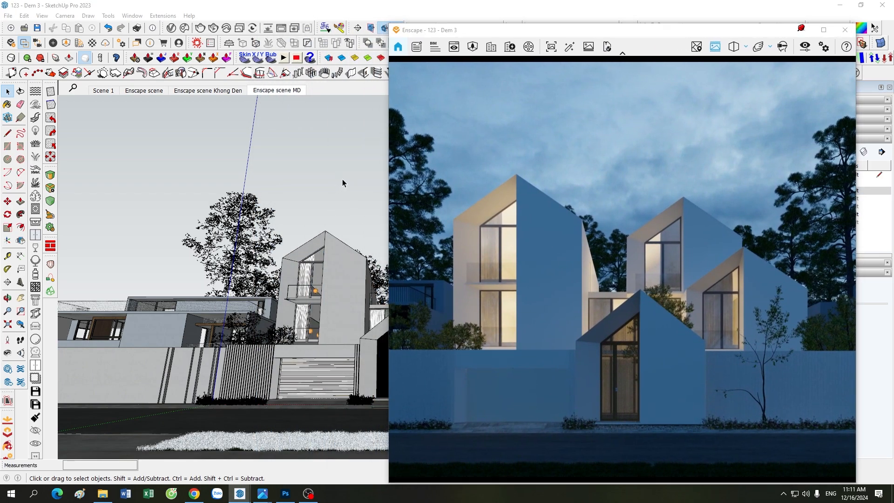
pyautogui.moveTo(328, 227); pyautogui.dragTo(341, 315, button='middle')
pyautogui.scroll(4, 340, 316)
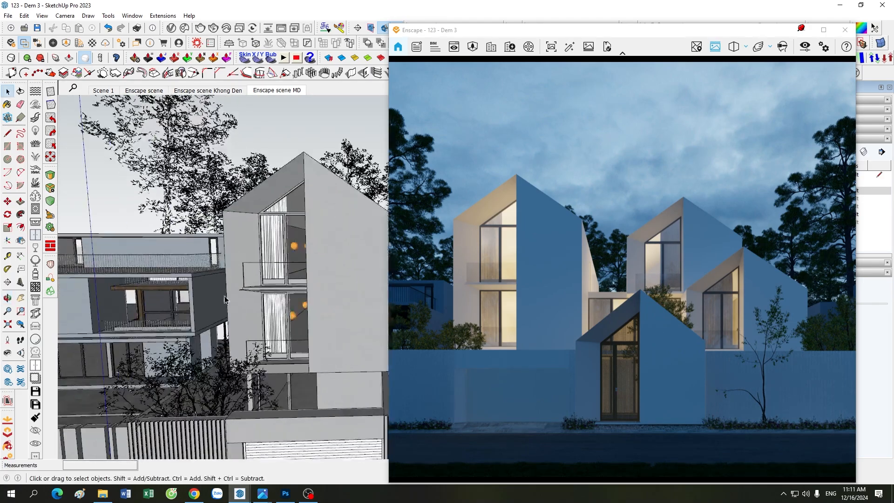
pyautogui.moveTo(235, 290); pyautogui.dragTo(319, 270, button='middle')
pyautogui.scroll(3, 318, 270)
pyautogui.scroll(-7, 250, 274)
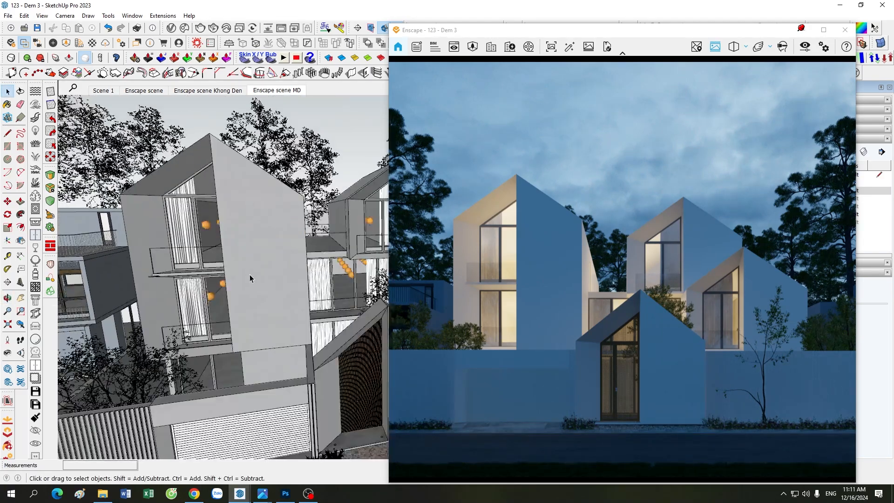
pyautogui.scroll(4, 253, 272)
pyautogui.moveTo(198, 293)
pyautogui.mouseDown(button='middle')
pyautogui.moveTo(254, 272)
pyautogui.moveTo(273, 275)
pyautogui.mouseUp(button='middle')
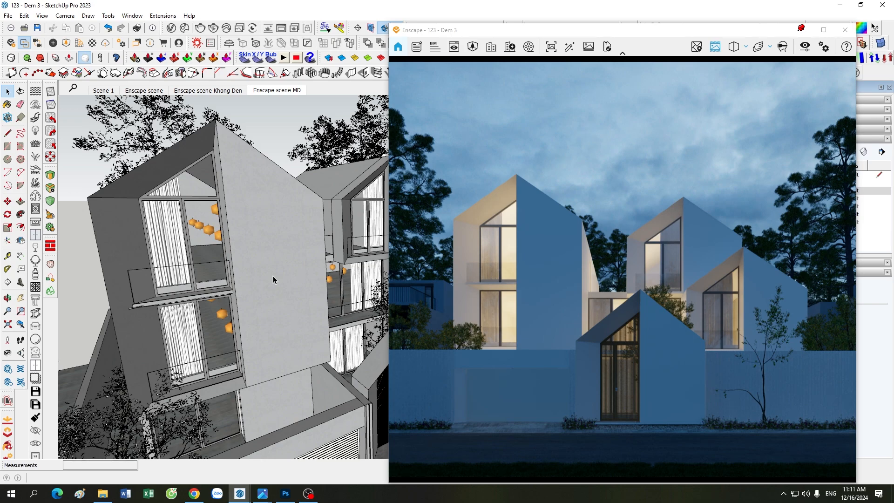
pyautogui.scroll(-1, 273, 276)
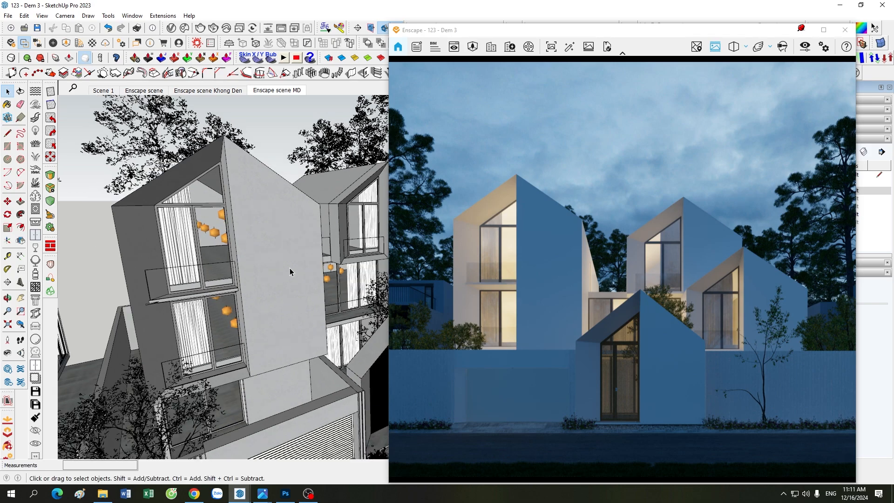
pyautogui.scroll(2, 155, 296)
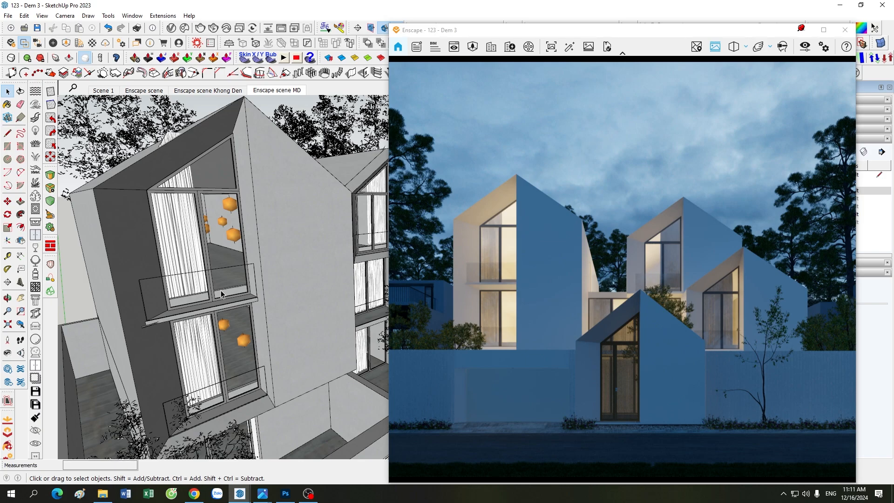
pyautogui.moveTo(212, 250); pyautogui.dragTo(227, 278, button='middle')
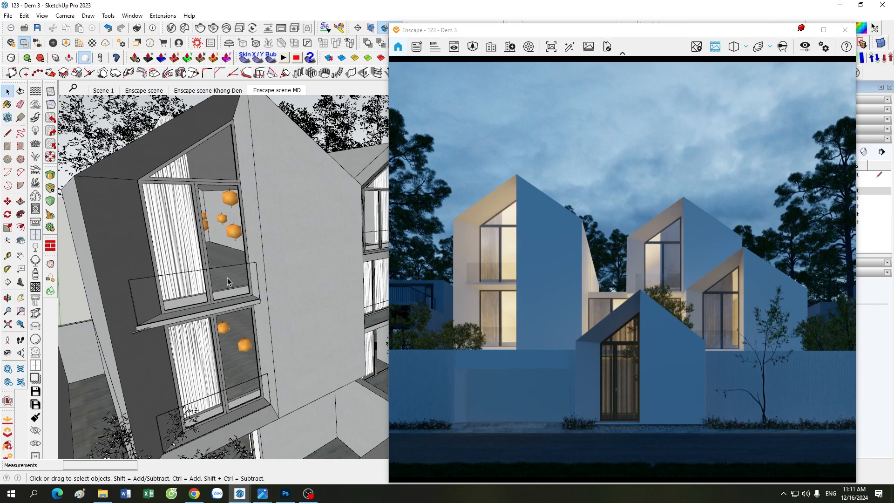
pyautogui.moveTo(227, 278)
pyautogui.mouseDown(button='middle')
pyautogui.moveTo(269, 232)
pyautogui.moveTo(284, 253)
pyautogui.moveTo(253, 270)
pyautogui.mouseUp(button='middle')
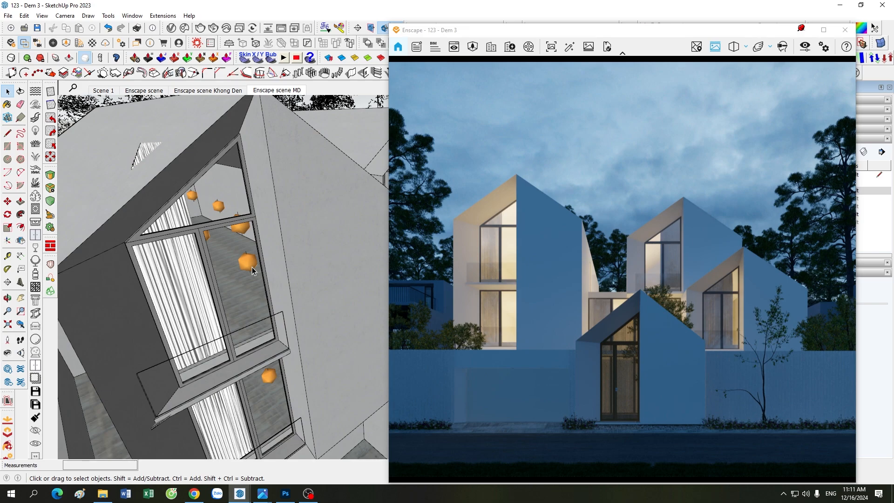
pyautogui.moveTo(252, 266); pyautogui.dragTo(241, 236, button='middle')
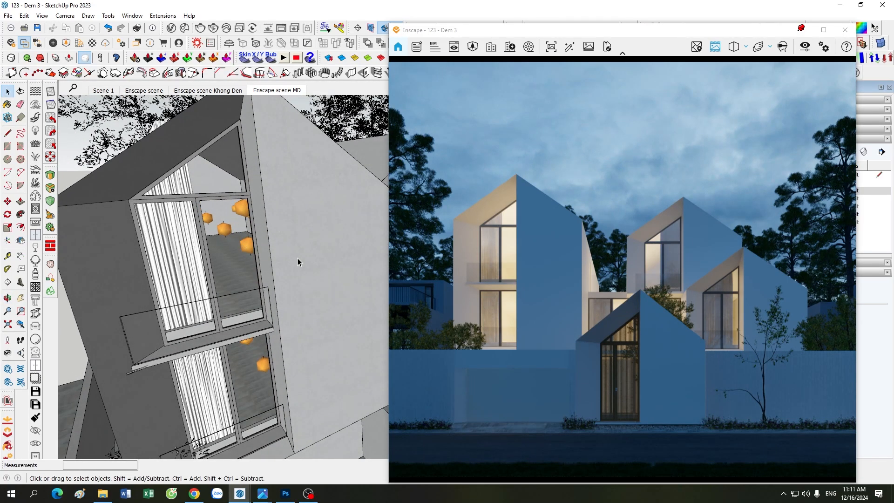
pyautogui.moveTo(298, 258); pyautogui.dragTo(264, 244, button='middle')
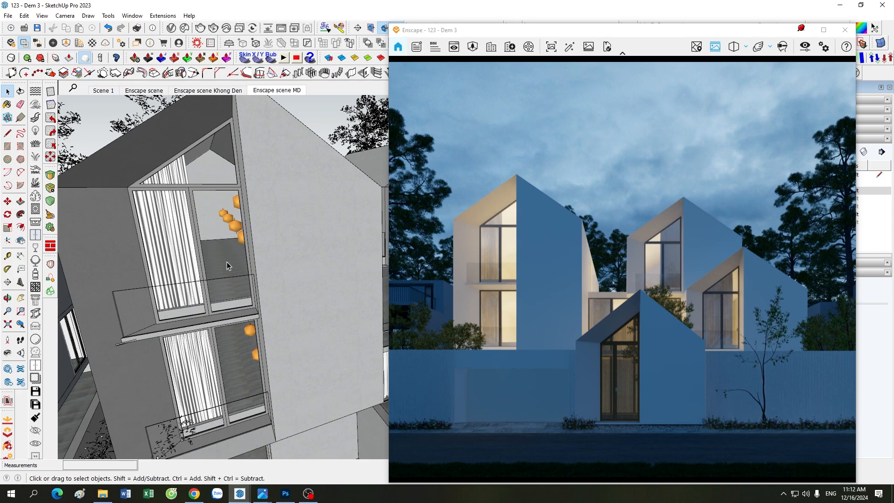
pyautogui.scroll(5, 199, 255)
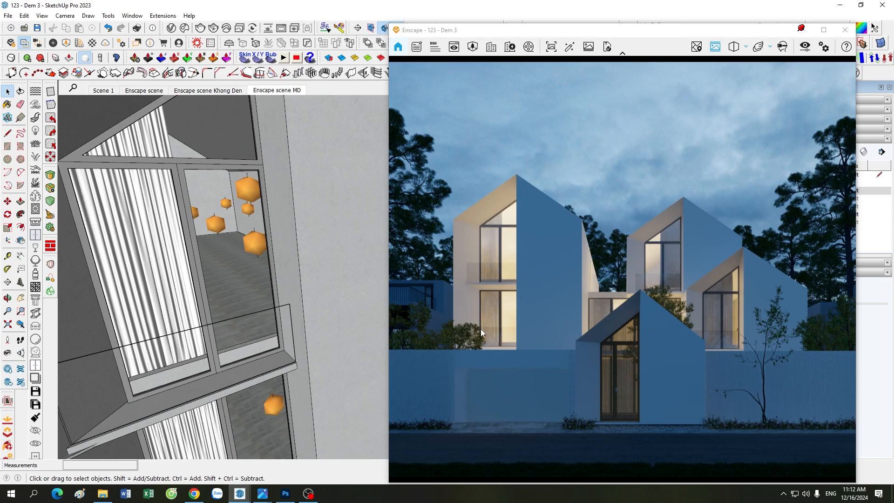
pyautogui.scroll(-10, 168, 337)
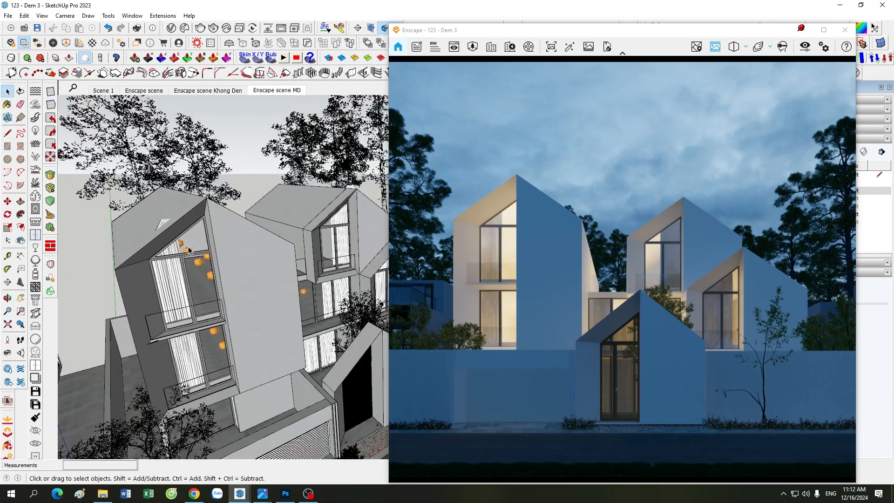
# - Examine the whole house from an elevated street-side view and compare the lit rooms of its gabled volumes
pyautogui.moveTo(277, 332)
pyautogui.mouseDown(button='middle')
pyautogui.moveTo(249, 355)
pyautogui.moveTo(185, 238)
pyautogui.mouseUp(button='middle')
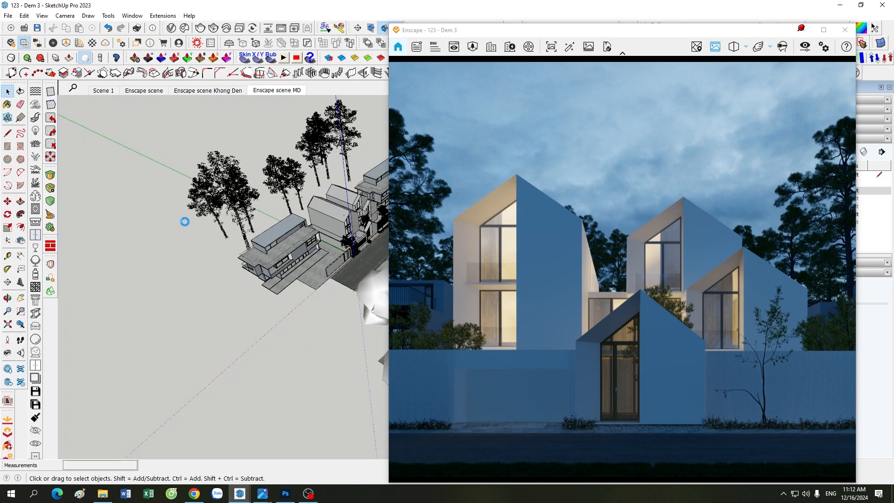
pyautogui.scroll(-4, 174, 283)
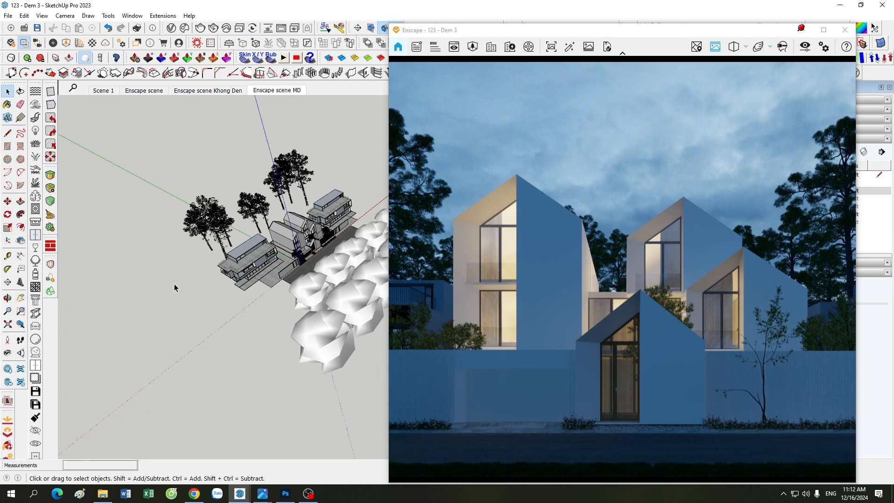
pyautogui.scroll(5, 287, 232)
pyautogui.scroll(7, 287, 232)
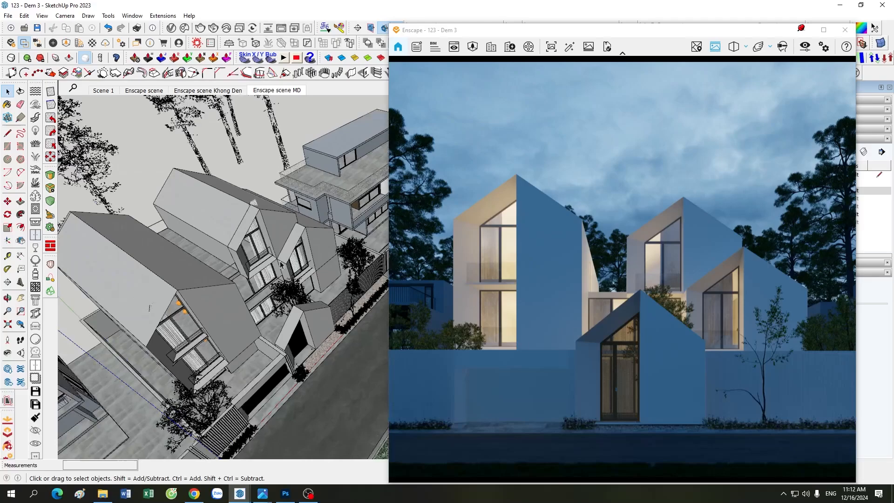
pyautogui.moveTo(189, 345)
pyautogui.mouseDown(button='middle')
pyautogui.moveTo(202, 282)
pyautogui.moveTo(197, 297)
pyautogui.mouseUp(button='middle')
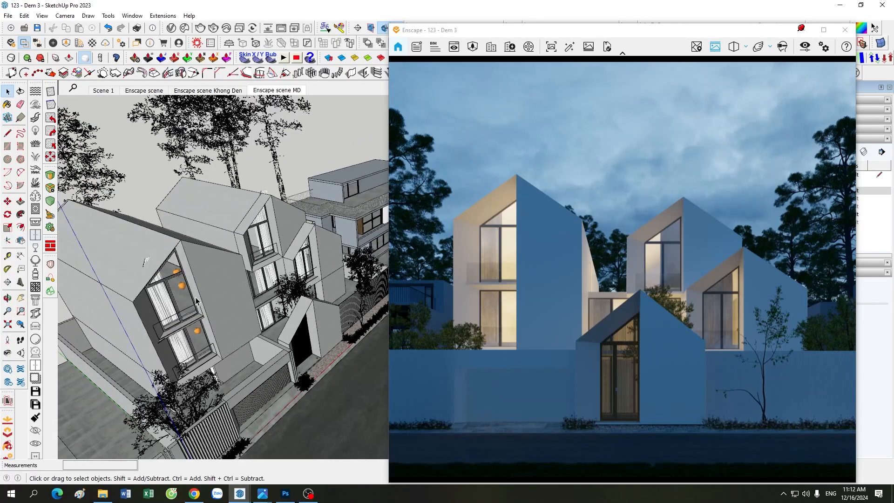
pyautogui.scroll(5, 195, 299)
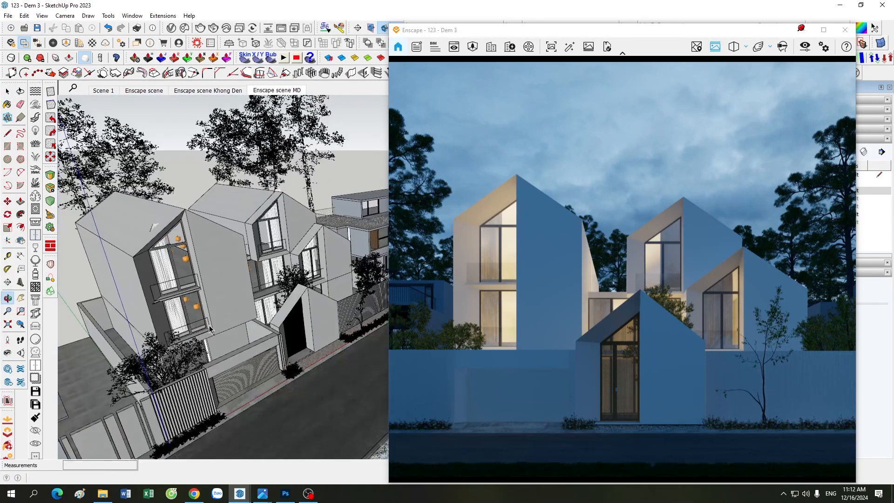
pyautogui.scroll(3, 222, 303)
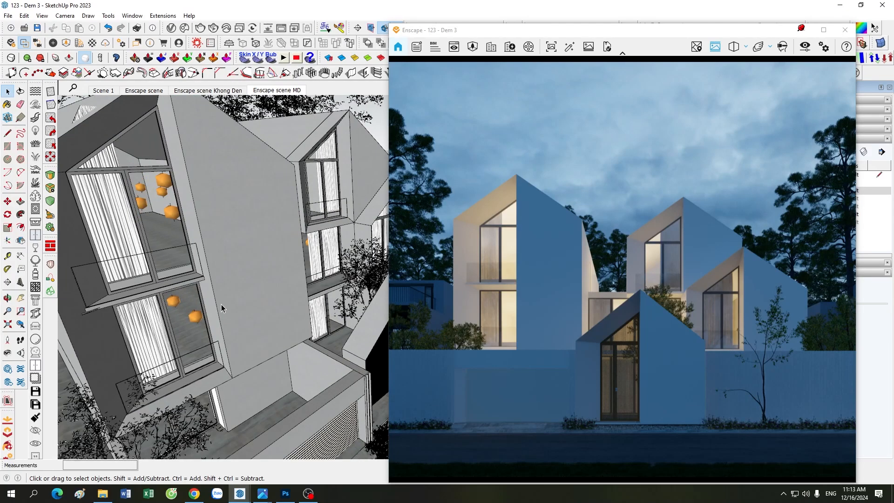
pyautogui.moveTo(221, 304); pyautogui.dragTo(209, 295, button='middle')
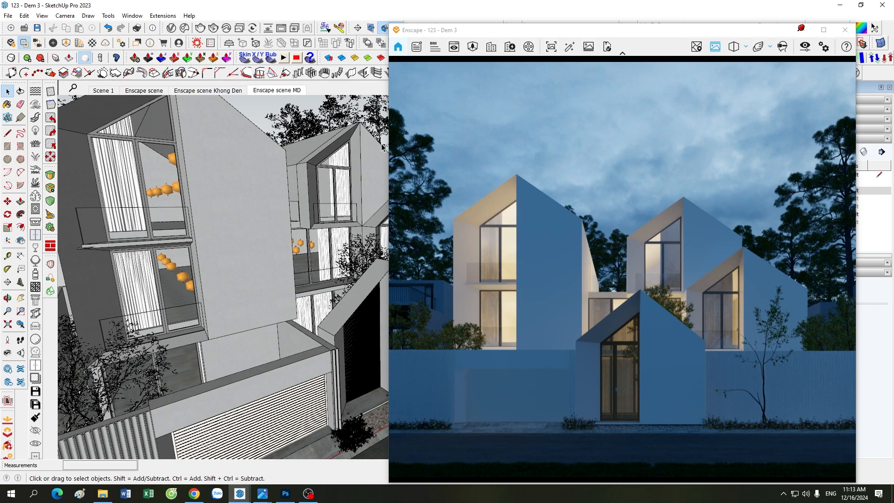
# - Examine the sphere lights behind the tall volume's lower balcony window at close range
pyautogui.moveTo(680, 35)
pyautogui.mouseDown()
pyautogui.moveTo(714, 112)
pyautogui.moveTo(683, 25)
pyautogui.mouseUp()
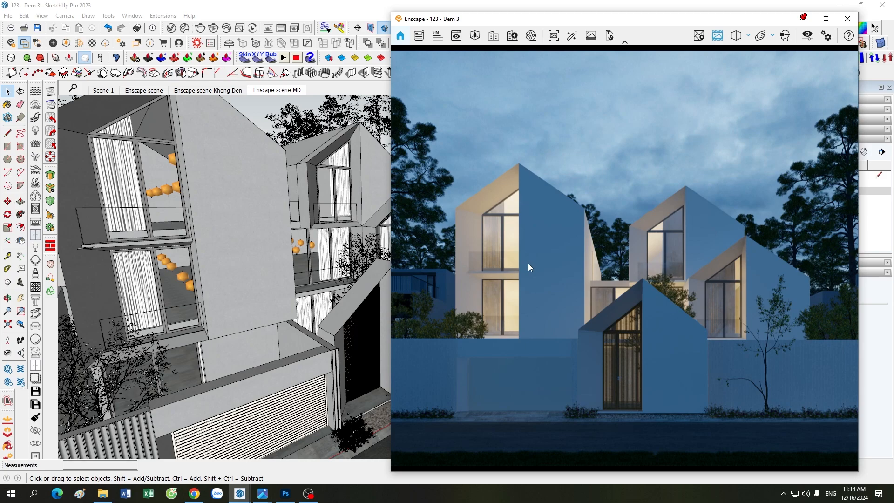
pyautogui.scroll(6, 158, 272)
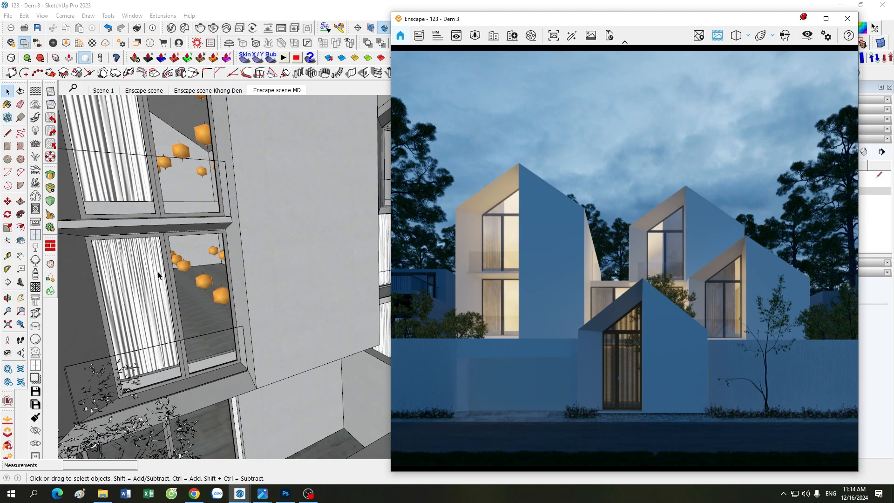
pyautogui.scroll(2, 158, 272)
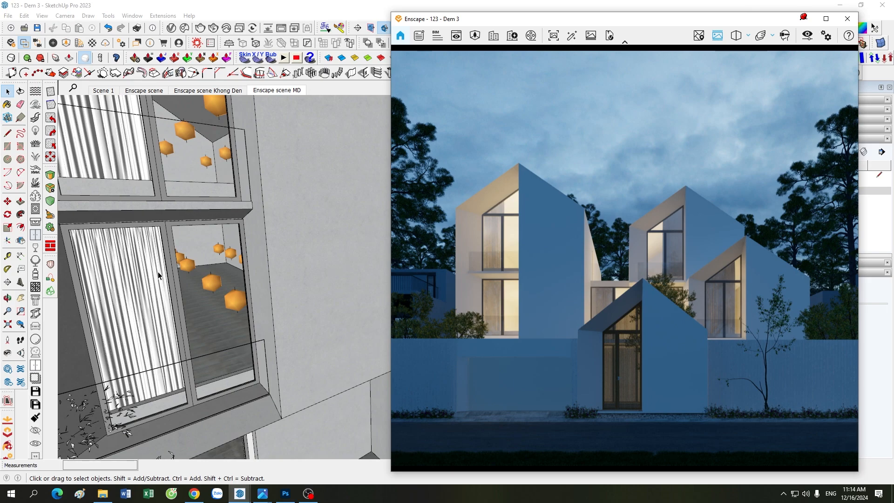
pyautogui.scroll(-5, 195, 309)
pyautogui.scroll(-7, 233, 323)
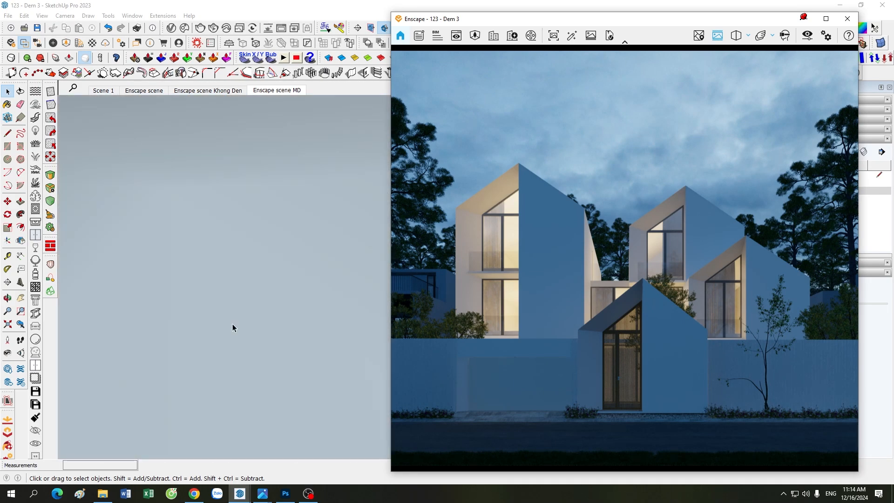
pyautogui.scroll(3, 232, 248)
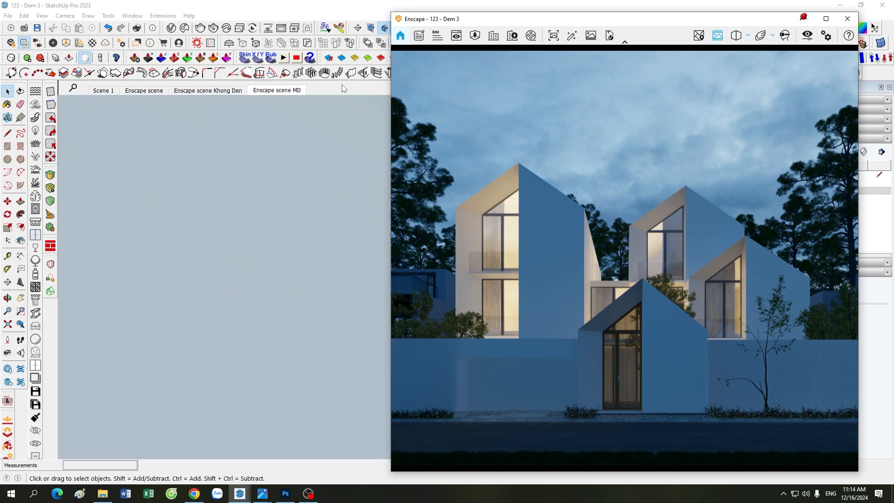
# - Restore the saved view Enscape scene MD and make the interior light tag 03. Den Ben Trong visible again
pyautogui.click(284, 92)
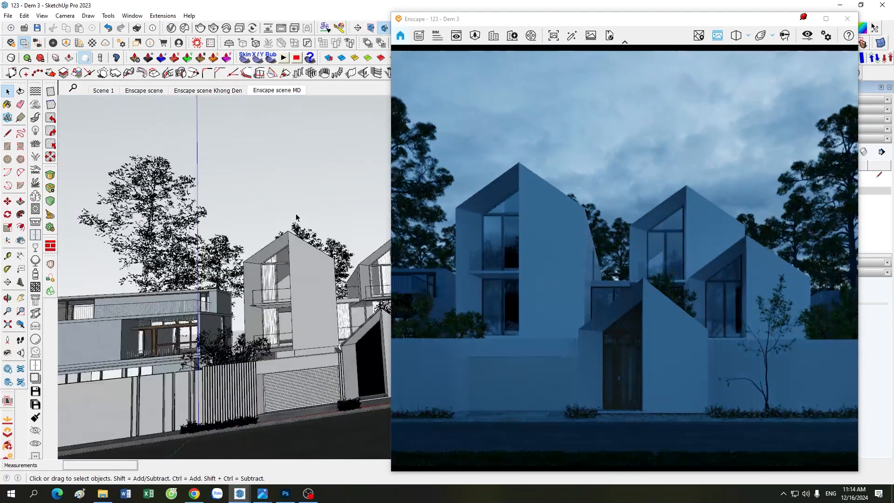
pyautogui.moveTo(726, 18); pyautogui.dragTo(578, 21)
pyautogui.click(743, 191)
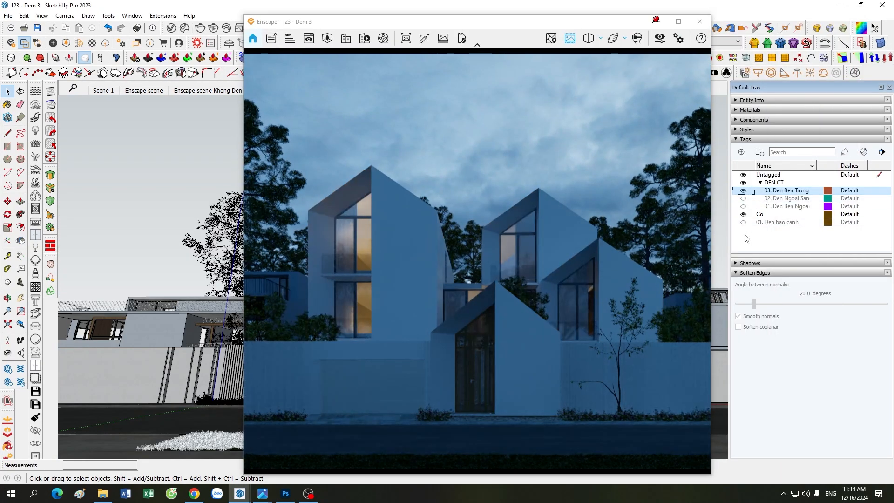
pyautogui.click(479, 27)
pyautogui.moveTo(479, 27); pyautogui.dragTo(617, 30)
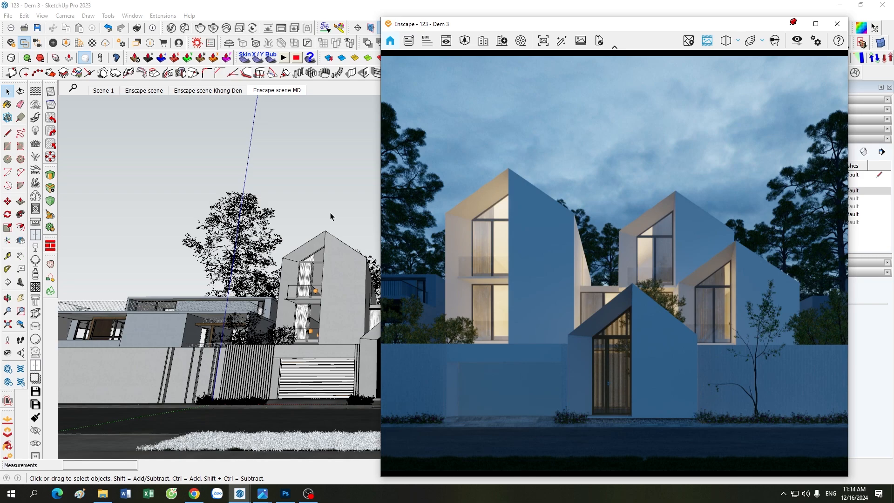
# - Hide the upper-floor gable window of the tall volume to expose the sphere lights behind it
pyautogui.scroll(5, 327, 303)
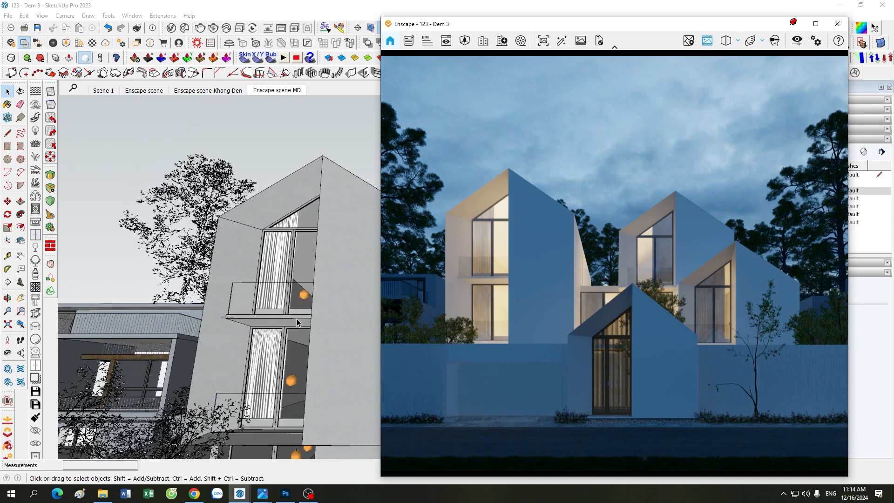
pyautogui.scroll(4, 311, 287)
pyautogui.click(311, 289)
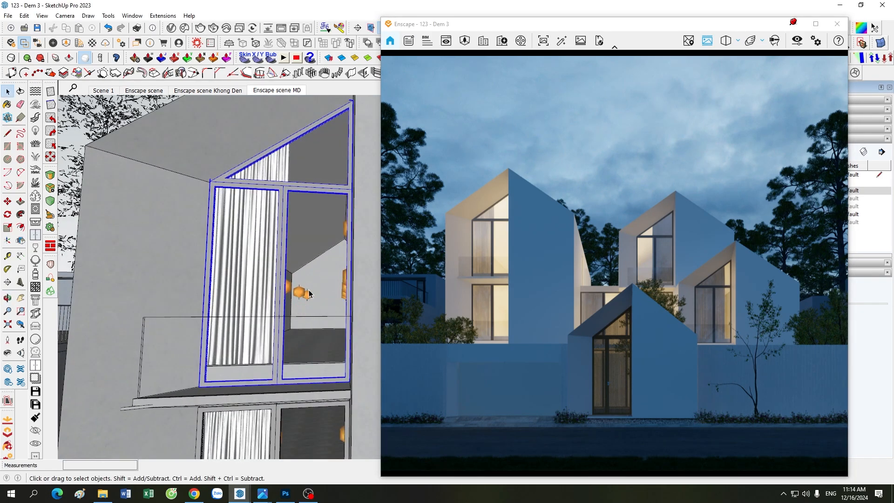
pyautogui.scroll(3, 311, 291)
pyautogui.scroll(-6, 311, 292)
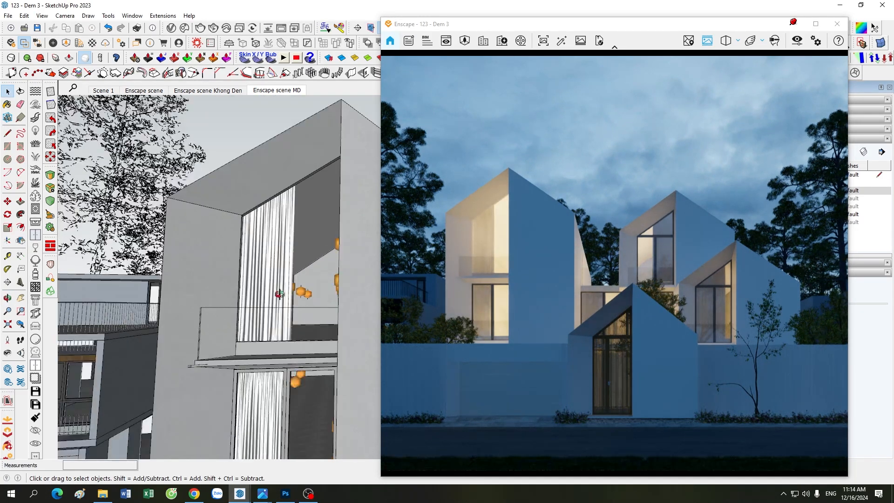
# - Inspect the luminous intensity and light source radius of a sphere light in the upper-floor room using Enscape Objects
pyautogui.scroll(5, 342, 306)
pyautogui.click(362, 270)
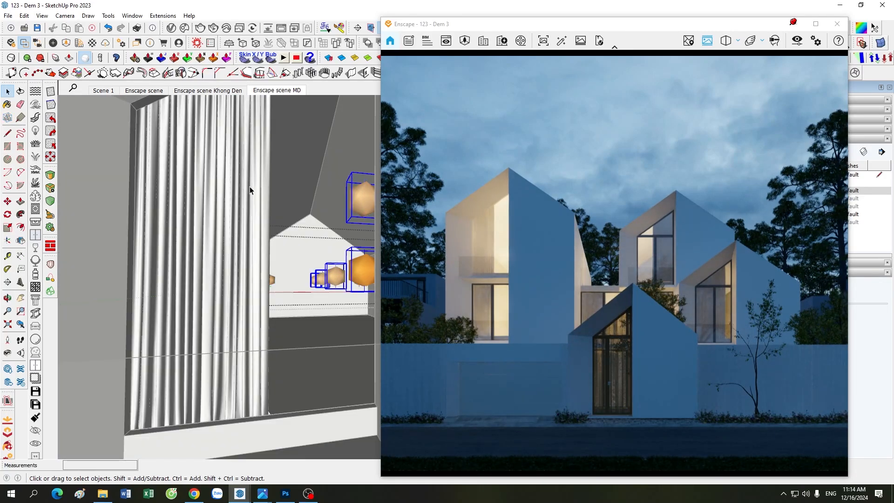
pyautogui.click(57, 46)
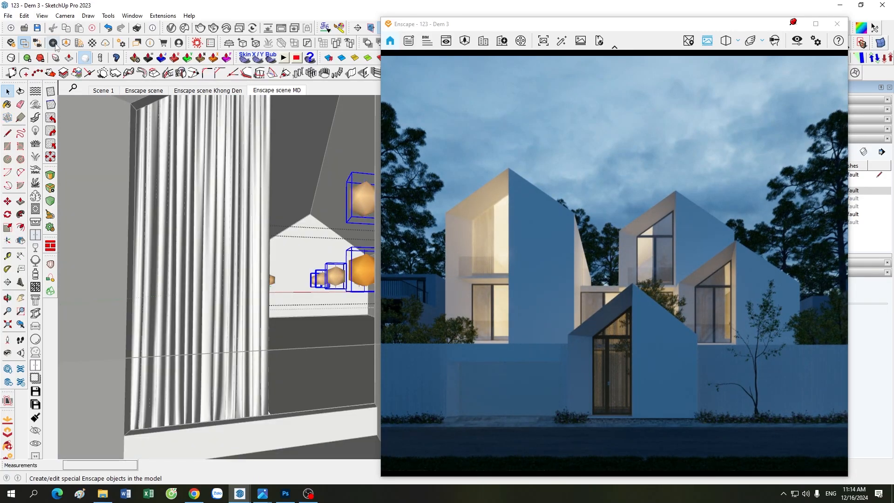
pyautogui.doubleClick(370, 272)
pyautogui.click(370, 271)
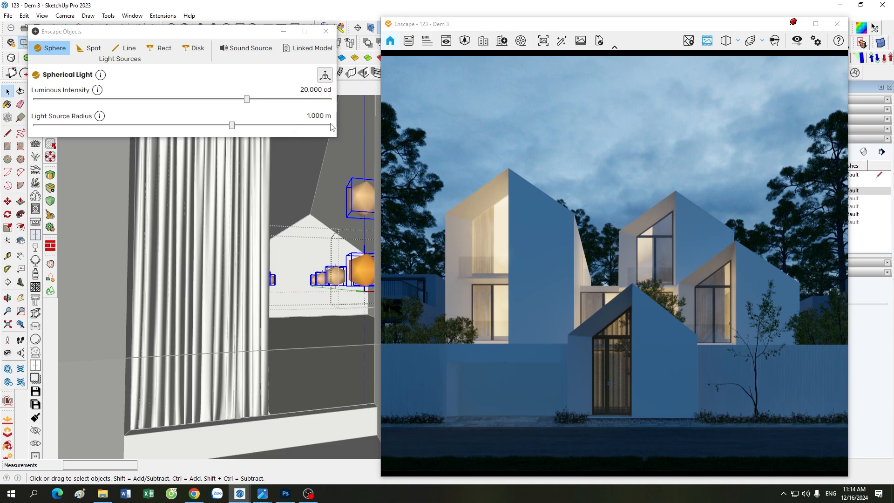
pyautogui.click(317, 115)
pyautogui.click(311, 315)
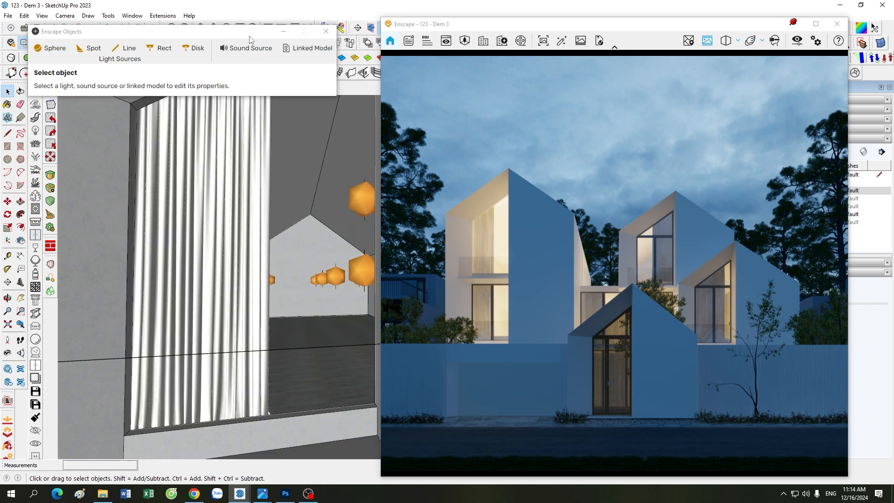
pyautogui.moveTo(250, 35); pyautogui.dragTo(235, 120)
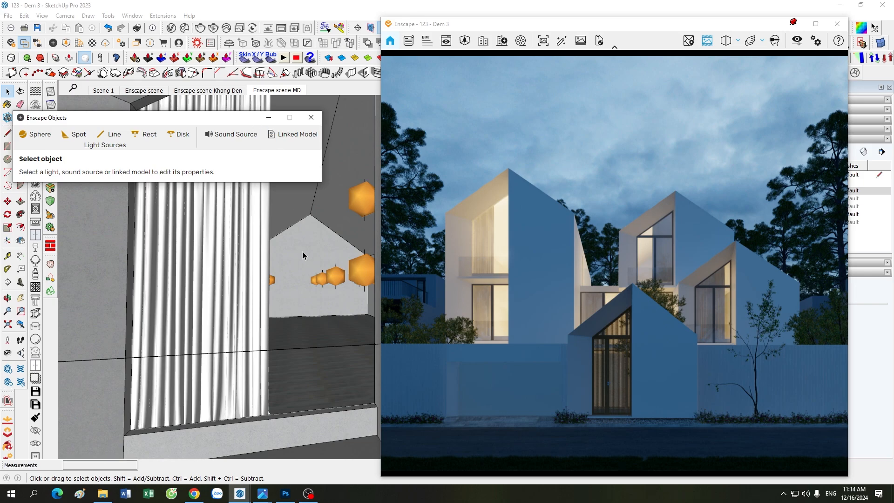
# - Undo the hiding of the tall volume's upper-floor gable window
pyautogui.scroll(-1, 303, 287)
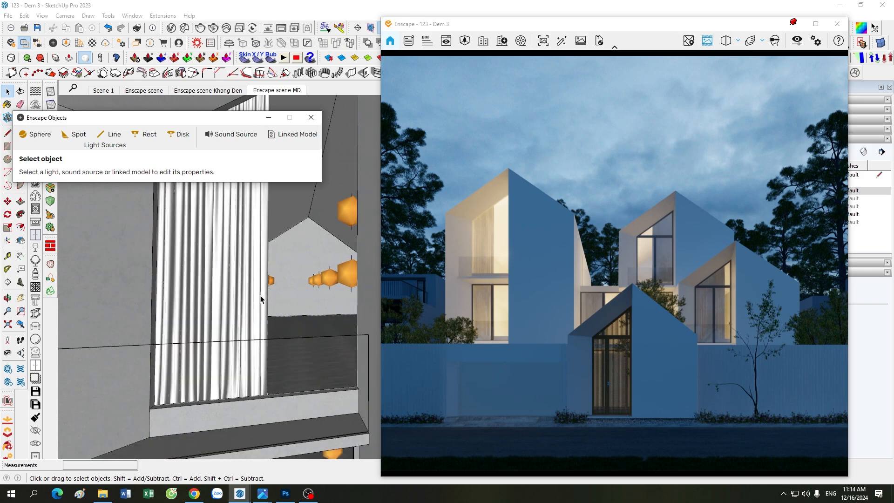
pyautogui.click(303, 319)
pyautogui.hotkey('ctrl', 'z')
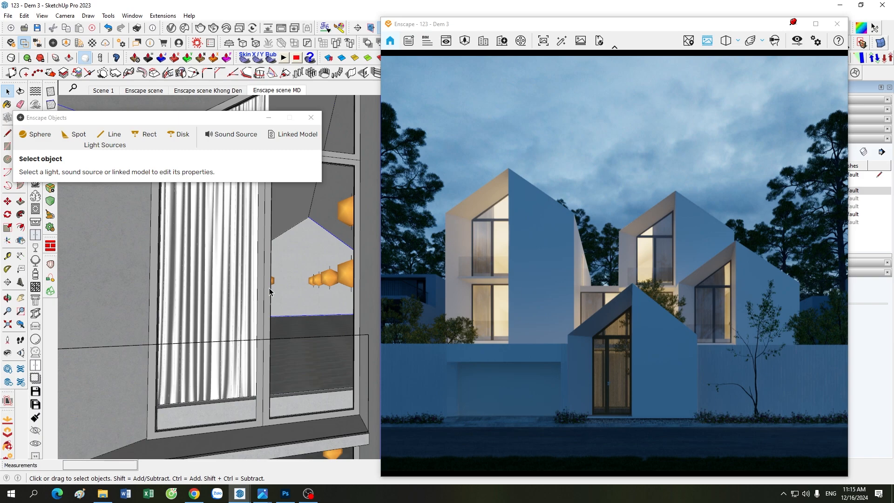
# - Examine the tall volume's balcony windows, the sphere lights behind them and the street frontage from outside
pyautogui.scroll(-4, 270, 292)
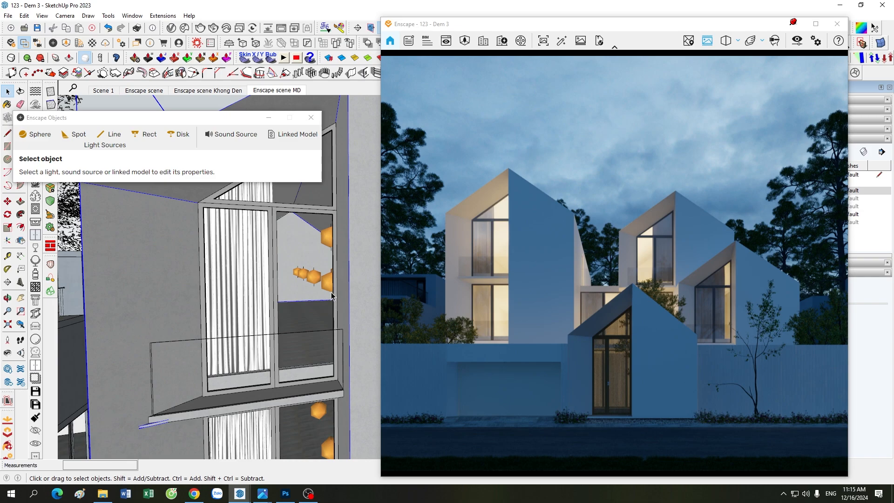
pyautogui.moveTo(332, 296); pyautogui.dragTo(334, 308, button='middle')
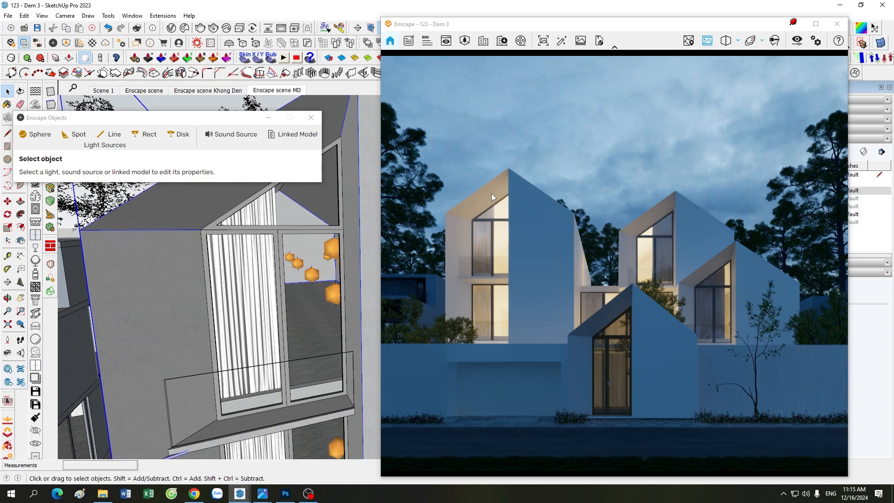
pyautogui.scroll(-1, 251, 281)
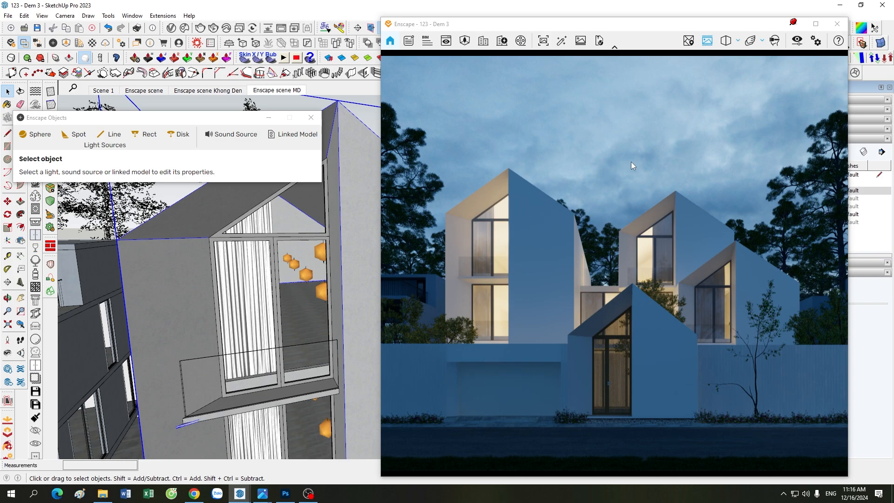
pyautogui.scroll(-5, 312, 293)
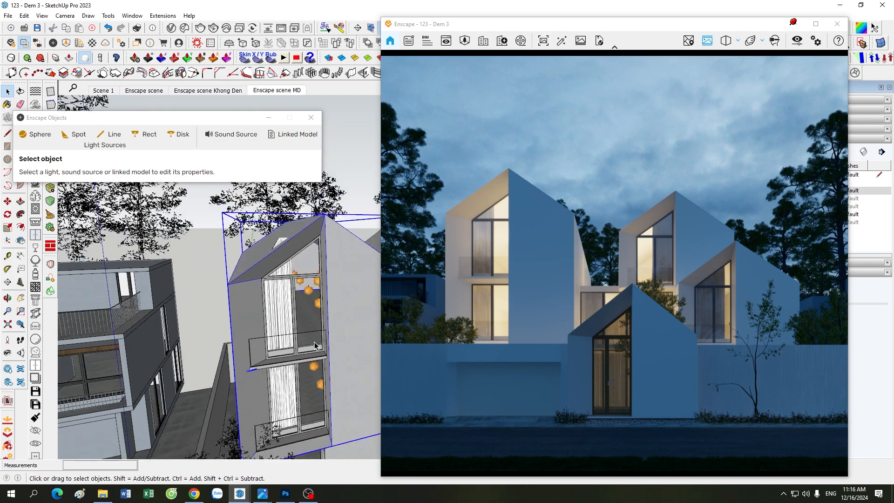
pyautogui.click(354, 168)
pyautogui.scroll(3, 345, 221)
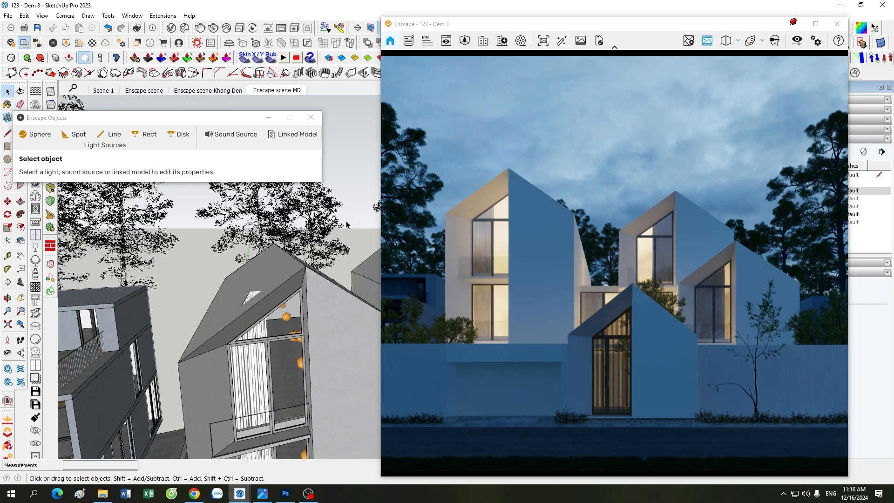
pyautogui.scroll(-3, 219, 223)
pyautogui.scroll(5, 222, 233)
pyautogui.moveTo(270, 320); pyautogui.dragTo(323, 401, button='middle')
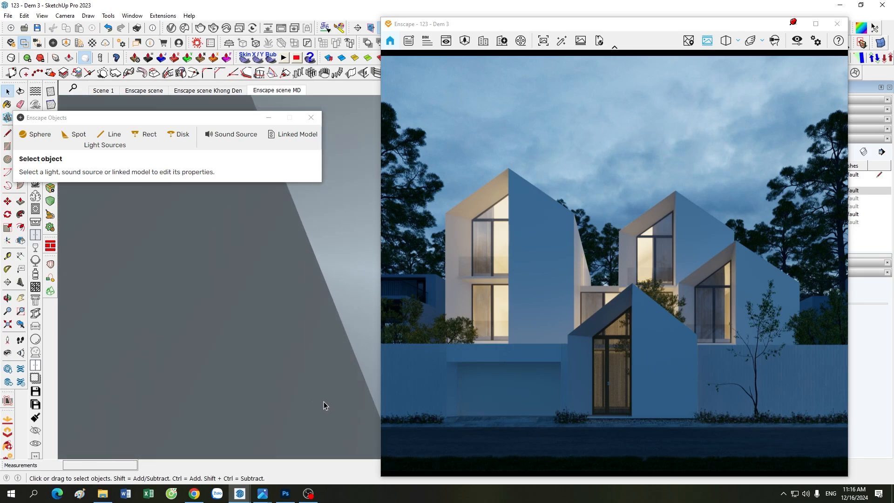
pyautogui.scroll(-3, 303, 361)
pyautogui.moveTo(303, 362)
pyautogui.mouseDown(button='middle')
pyautogui.moveTo(312, 360)
pyautogui.moveTo(317, 326)
pyautogui.moveTo(314, 379)
pyautogui.moveTo(291, 371)
pyautogui.moveTo(236, 303)
pyautogui.moveTo(186, 314)
pyautogui.moveTo(306, 336)
pyautogui.mouseUp(button='middle')
pyautogui.scroll(-5, 319, 320)
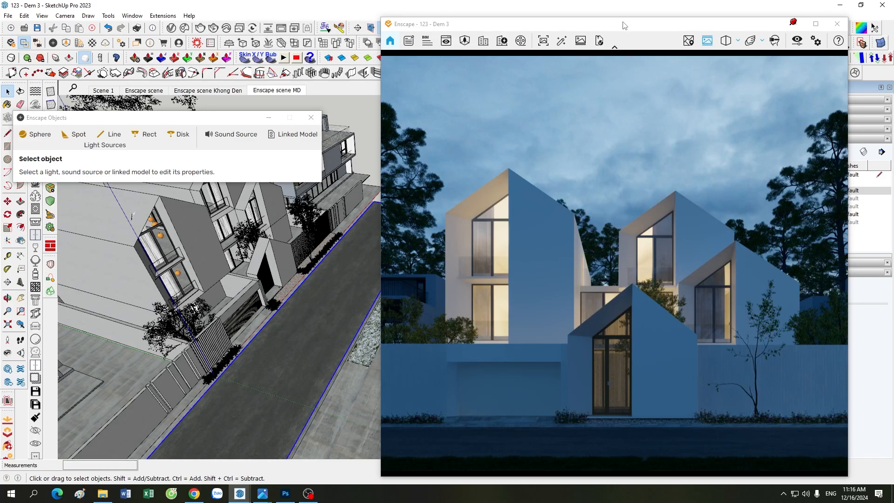
# - Make the yard light tag 02. Den Ngoai San in the DEN CT folder visible
pyautogui.moveTo(628, 24); pyautogui.dragTo(503, 26)
pyautogui.click(742, 198)
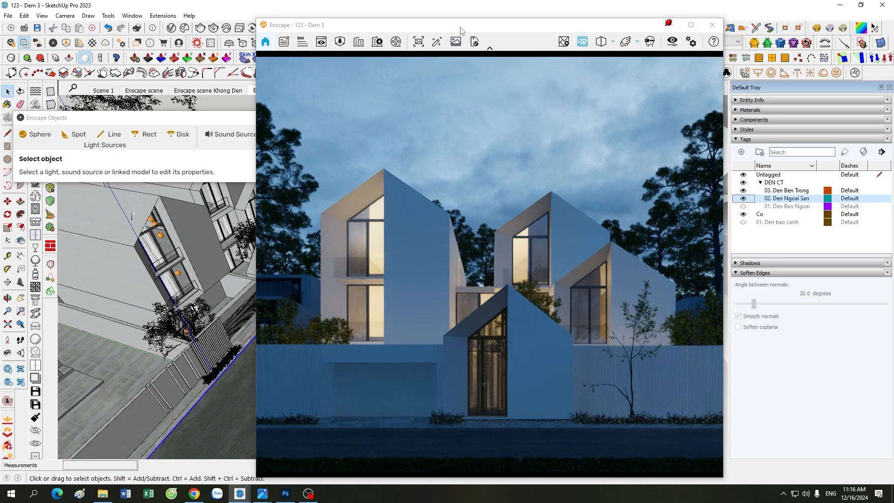
pyautogui.moveTo(460, 27); pyautogui.dragTo(623, 39)
pyautogui.scroll(1, 305, 325)
pyautogui.moveTo(305, 325); pyautogui.dragTo(309, 217, button='middle')
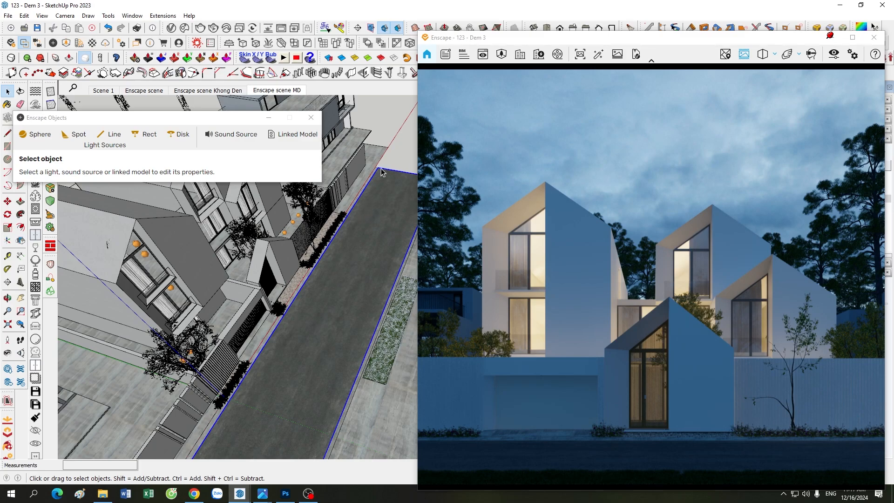
# - Clear the road selection and make the exterior light tag 01. Den Ben Ngoai visible
pyautogui.click(385, 137)
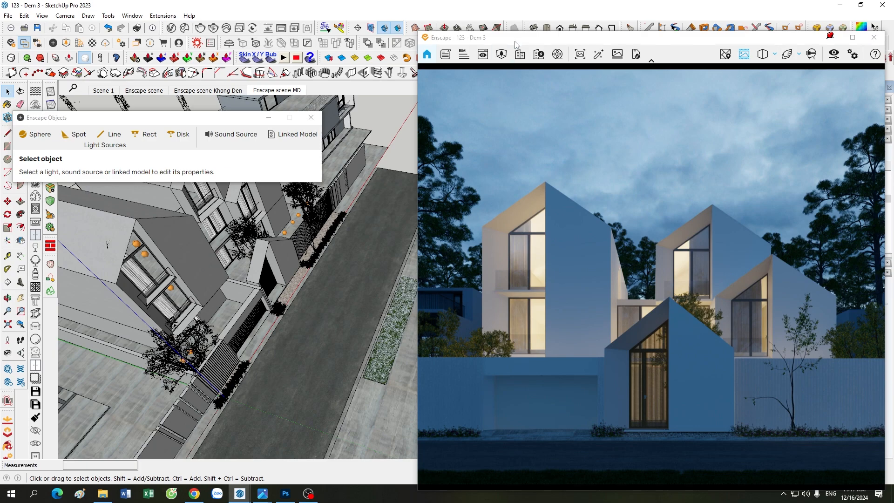
pyautogui.moveTo(515, 44)
pyautogui.mouseDown()
pyautogui.moveTo(322, 33)
pyautogui.moveTo(367, 32)
pyautogui.mouseUp()
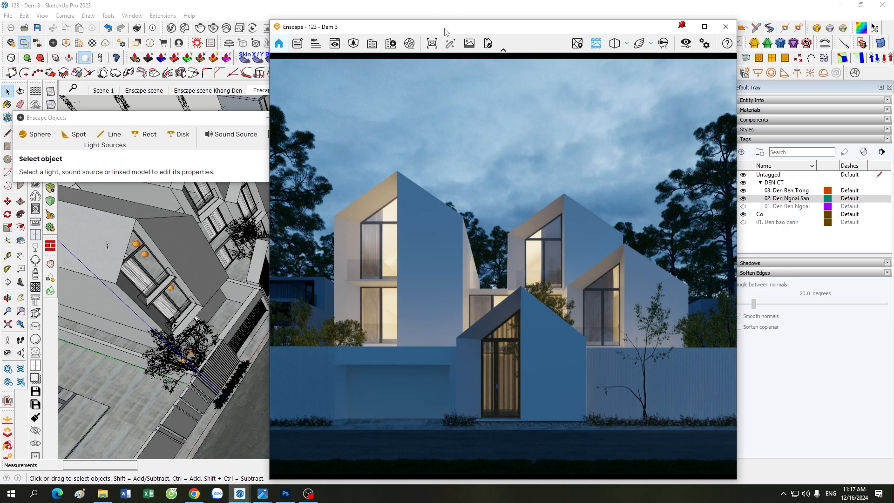
pyautogui.click(743, 206)
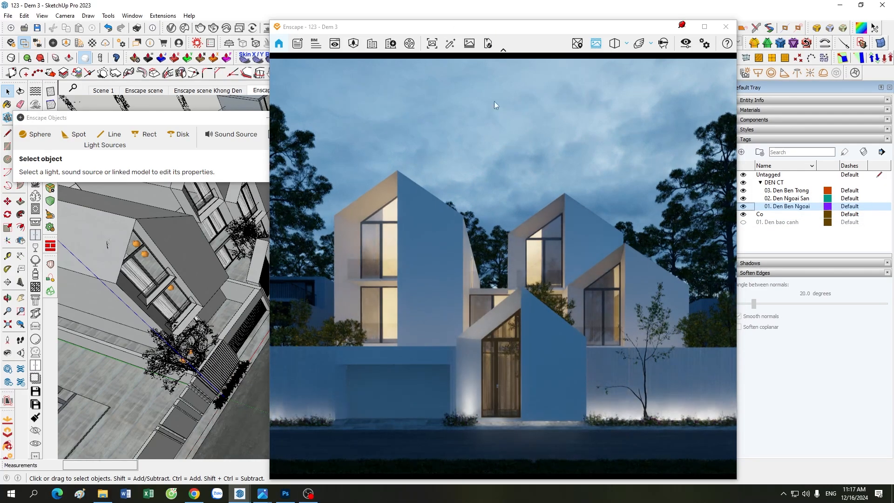
pyautogui.moveTo(476, 37); pyautogui.dragTo(566, 37)
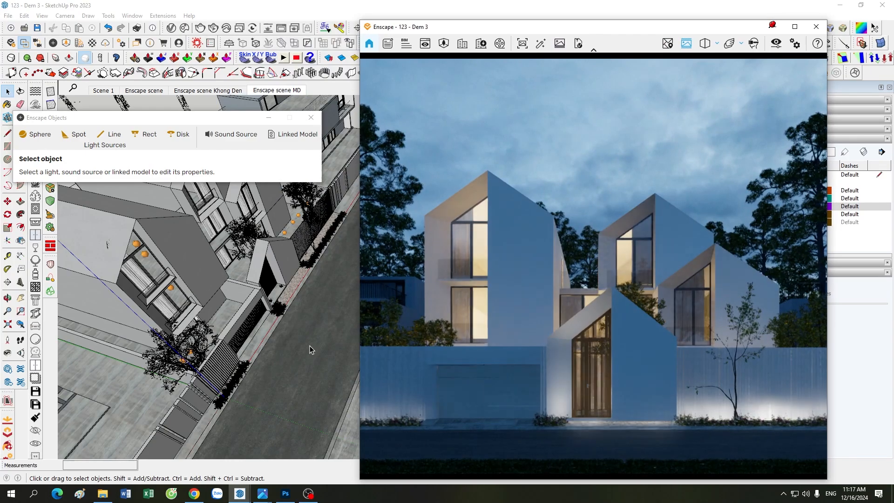
# - Examine the light strip along the base of the slatted fence behind the planting at close range
pyautogui.scroll(6, 266, 364)
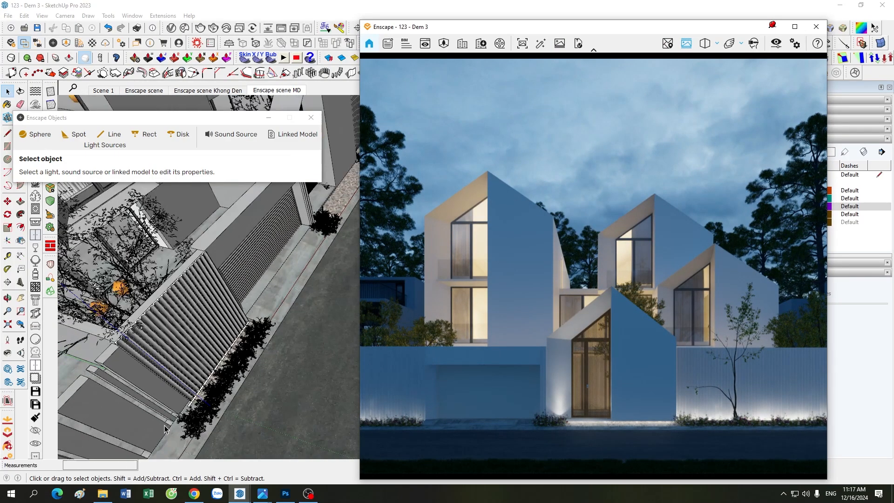
pyautogui.scroll(6, 225, 434)
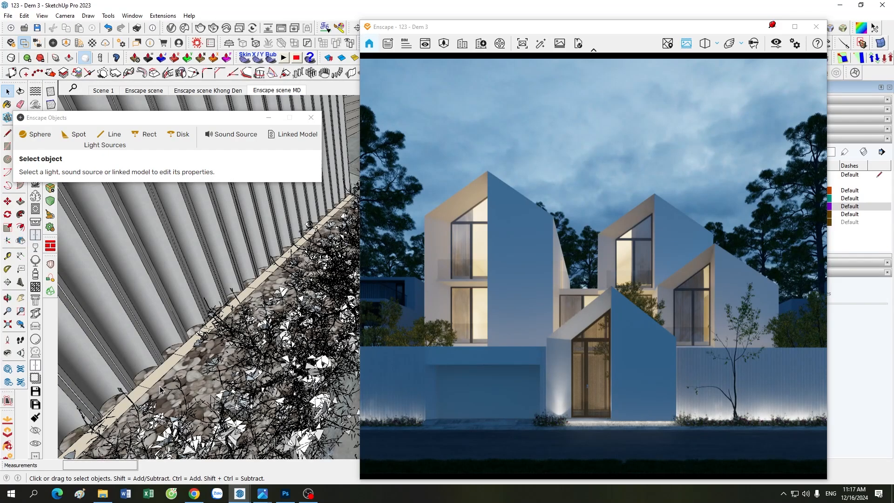
pyautogui.scroll(2, 156, 375)
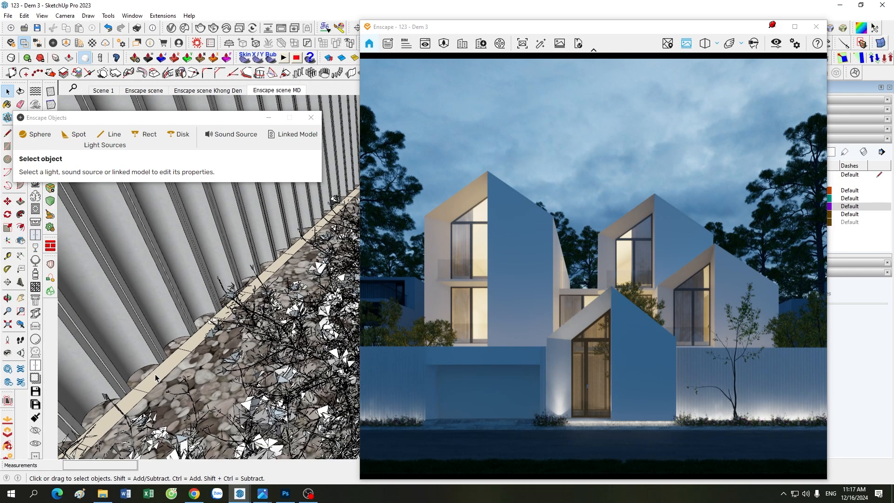
pyautogui.scroll(-1, 195, 361)
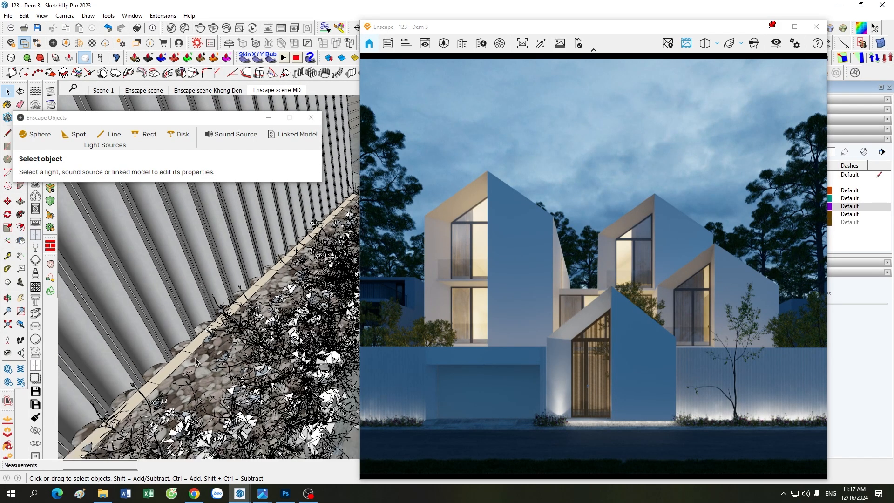
pyautogui.scroll(-4, 198, 363)
pyautogui.scroll(-3, 215, 375)
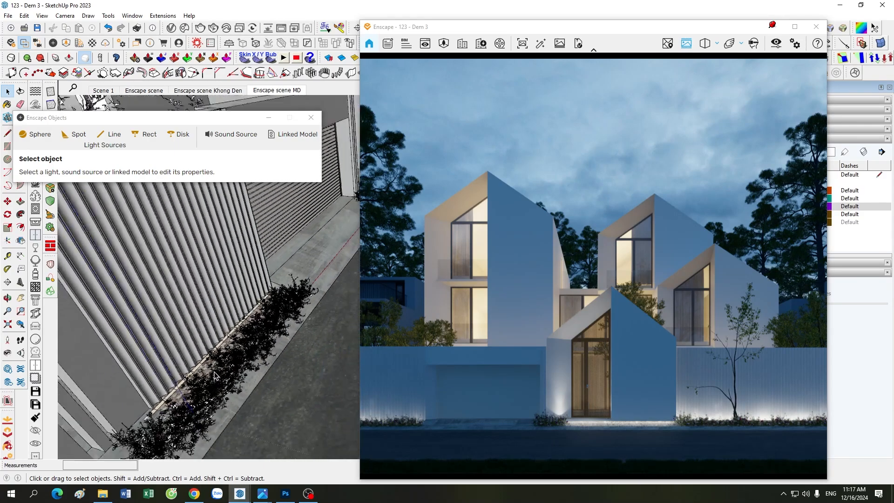
pyautogui.scroll(-4, 215, 376)
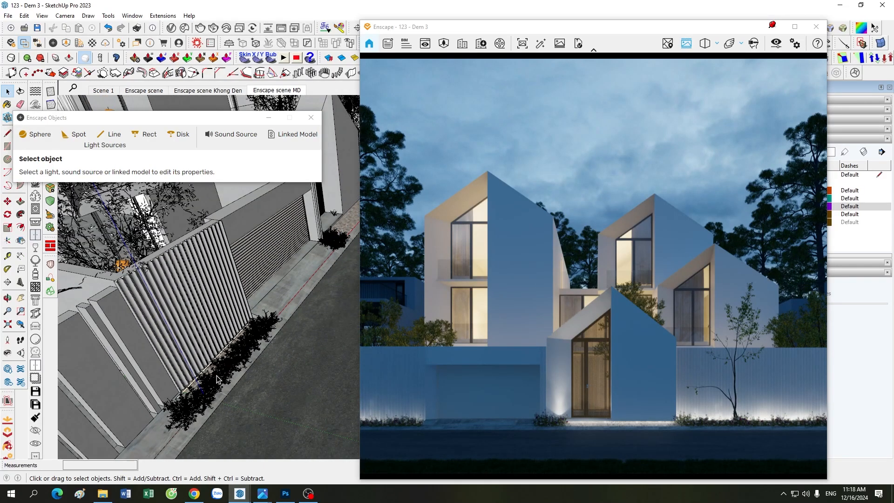
# - Examine the street frontage from the slatted fence past the garage door to the entrance planting
pyautogui.scroll(1, 217, 379)
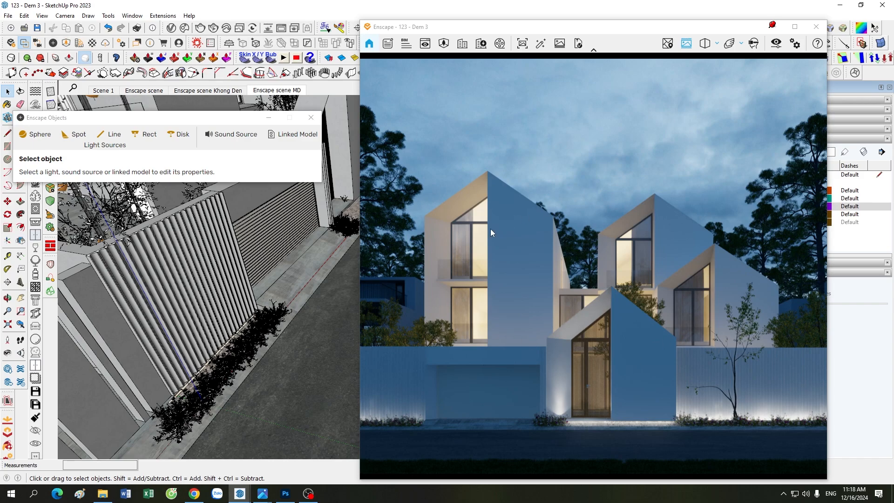
pyautogui.scroll(-4, 253, 351)
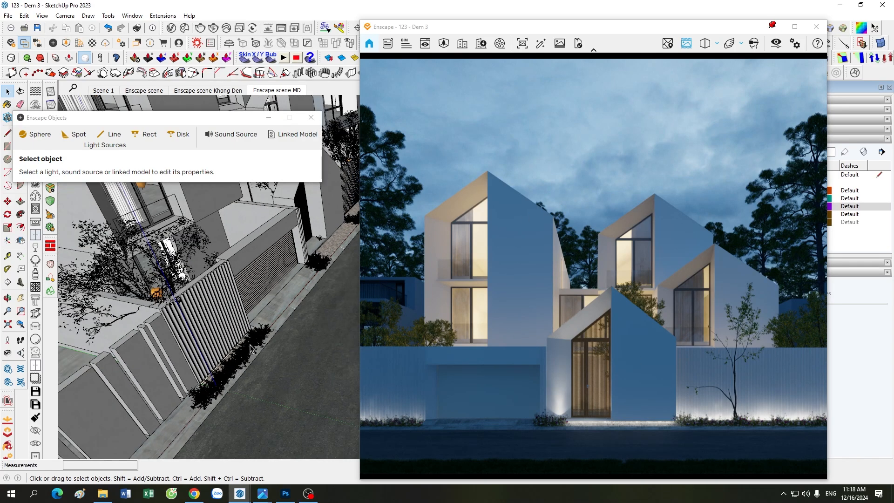
pyautogui.scroll(5, 321, 239)
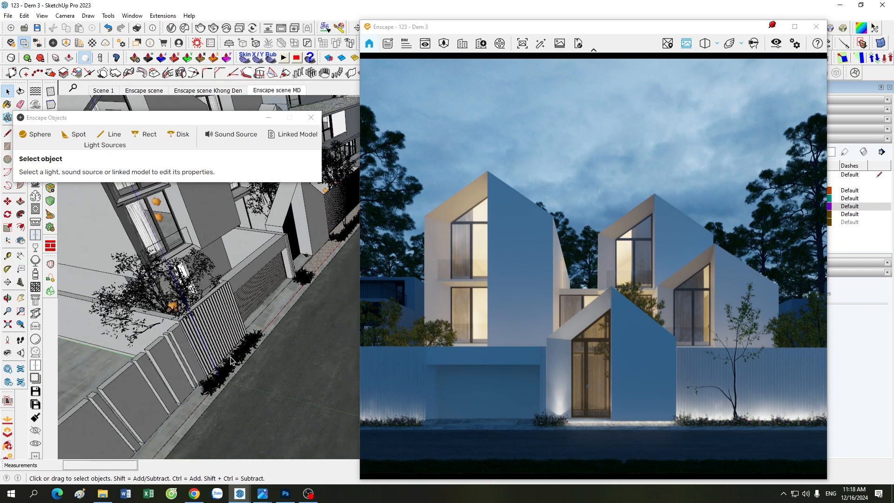
pyautogui.scroll(-5, 325, 238)
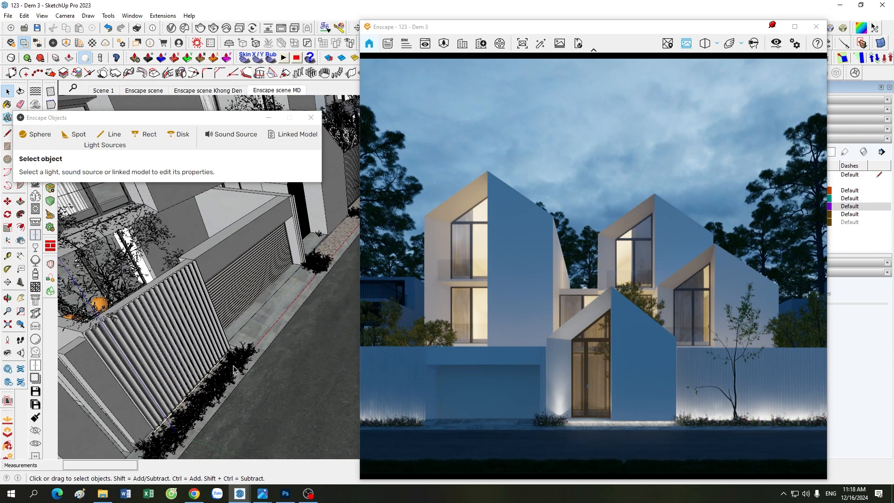
pyautogui.moveTo(331, 240); pyautogui.dragTo(327, 251, button='middle')
pyautogui.scroll(3, 328, 247)
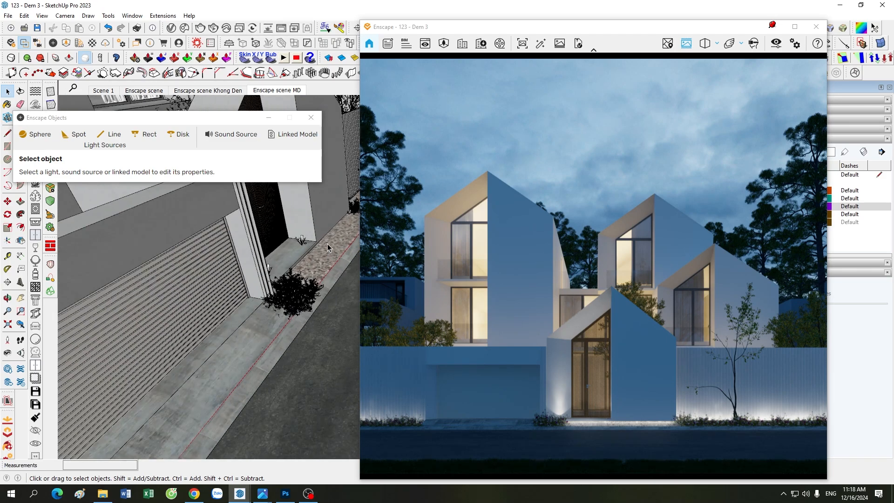
pyautogui.scroll(-3, 328, 244)
pyautogui.scroll(3, 166, 426)
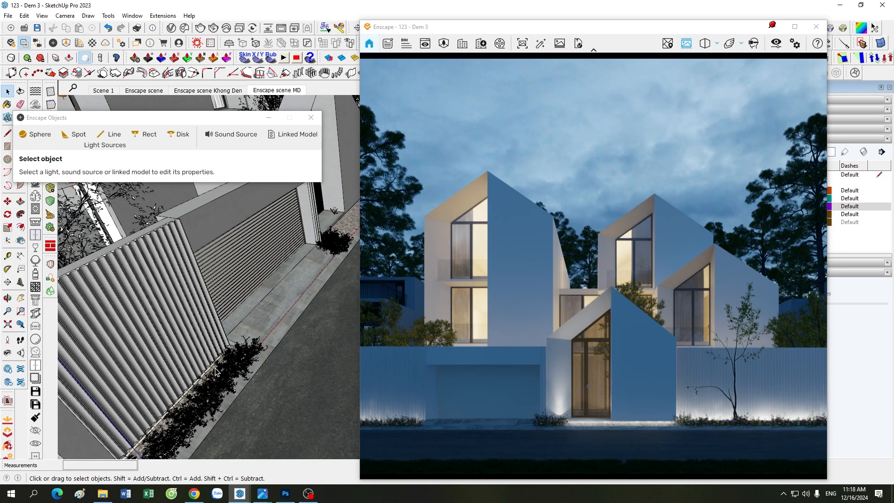
pyautogui.scroll(3, 216, 371)
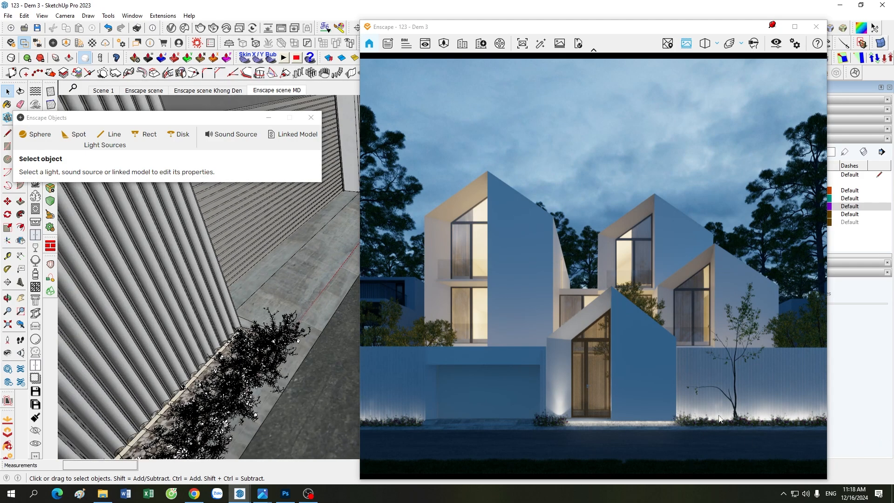
pyautogui.scroll(-2, 214, 388)
pyautogui.scroll(-6, 214, 387)
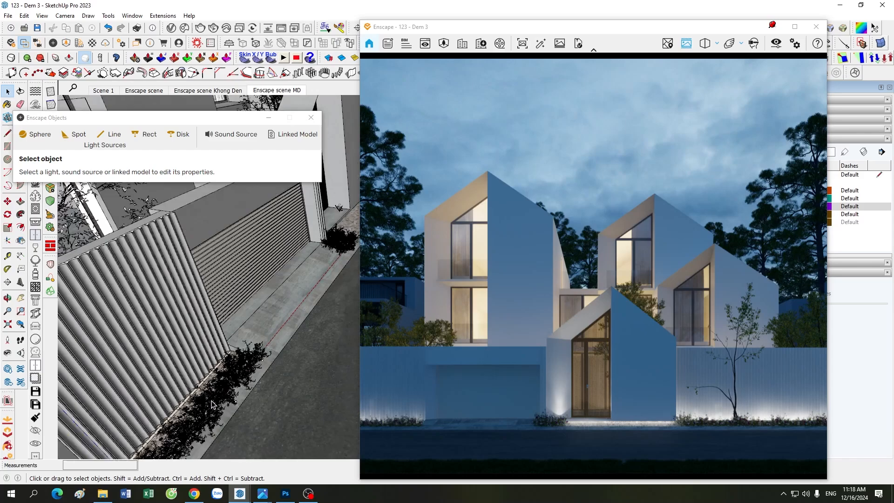
# - Examine the pebble strip along the gabled entrance wall and the ground lights on both sides of the front door
pyautogui.scroll(9, 326, 254)
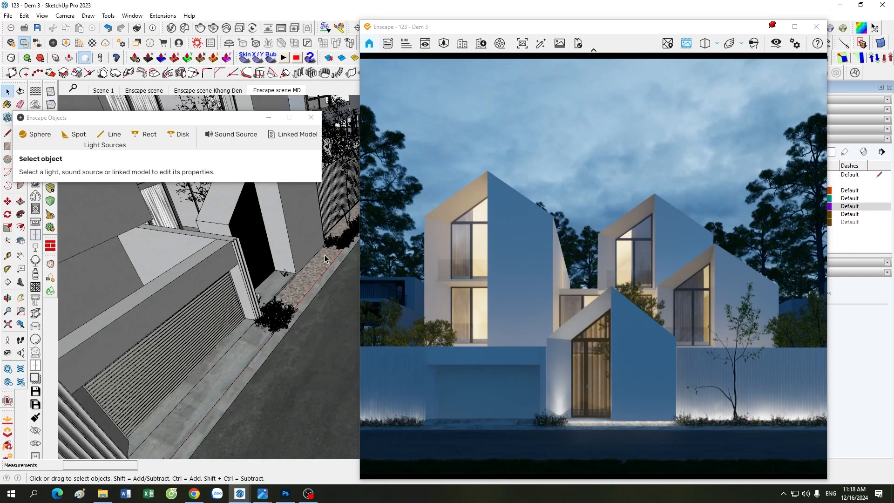
pyautogui.moveTo(264, 344); pyautogui.dragTo(233, 290, button='middle')
pyautogui.scroll(3, 237, 284)
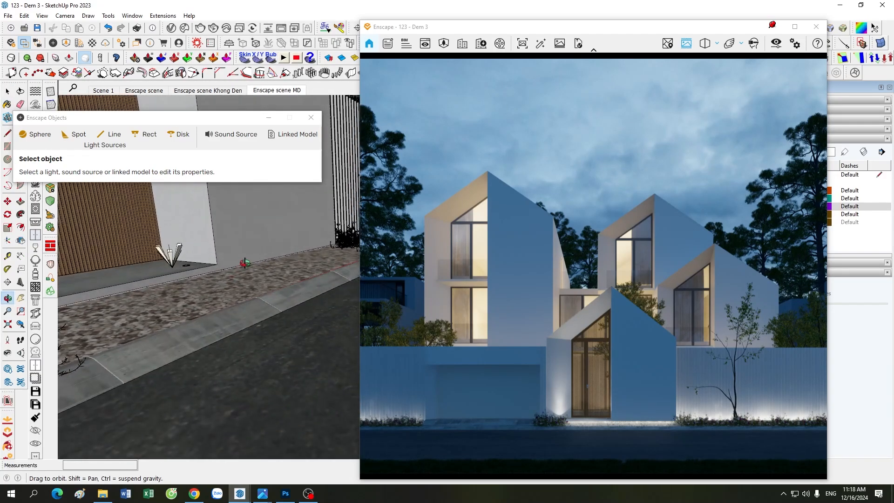
pyautogui.press('space')
pyautogui.scroll(4, 257, 267)
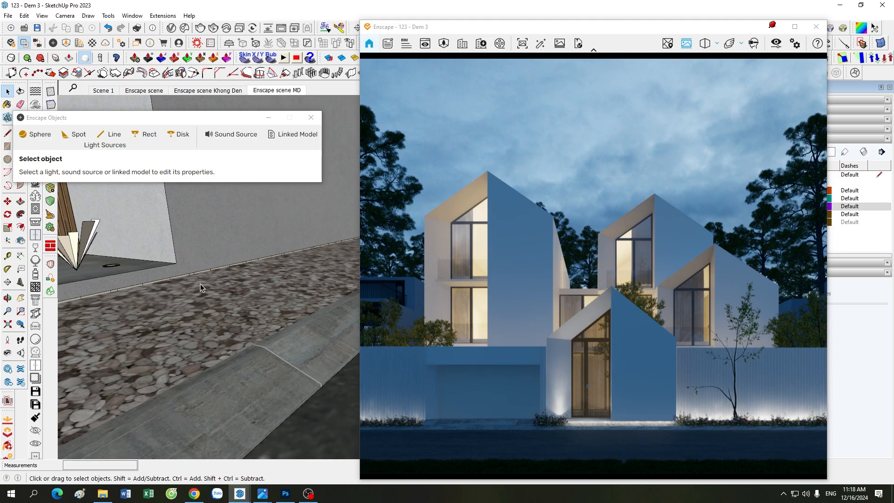
pyautogui.scroll(-4, 175, 392)
pyautogui.moveTo(198, 395)
pyautogui.mouseDown(button='middle')
pyautogui.moveTo(277, 367)
pyautogui.moveTo(326, 286)
pyautogui.mouseUp(button='middle')
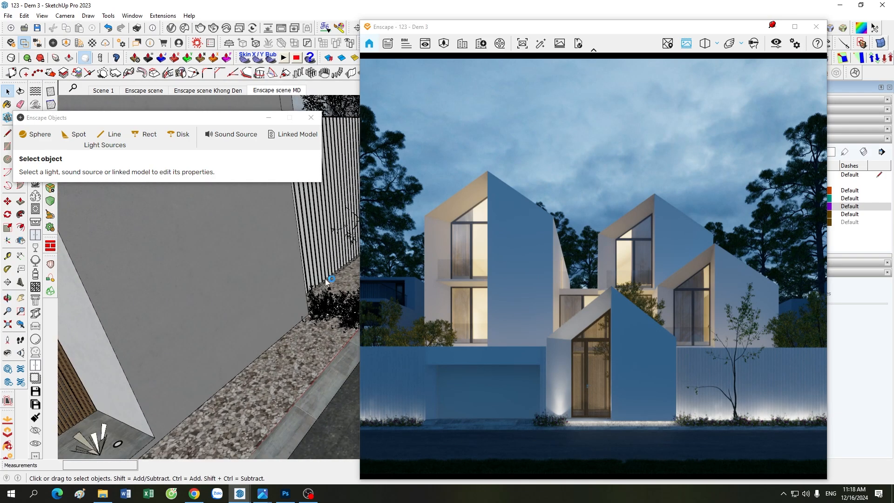
pyautogui.scroll(-6, 327, 278)
pyautogui.scroll(4, 217, 356)
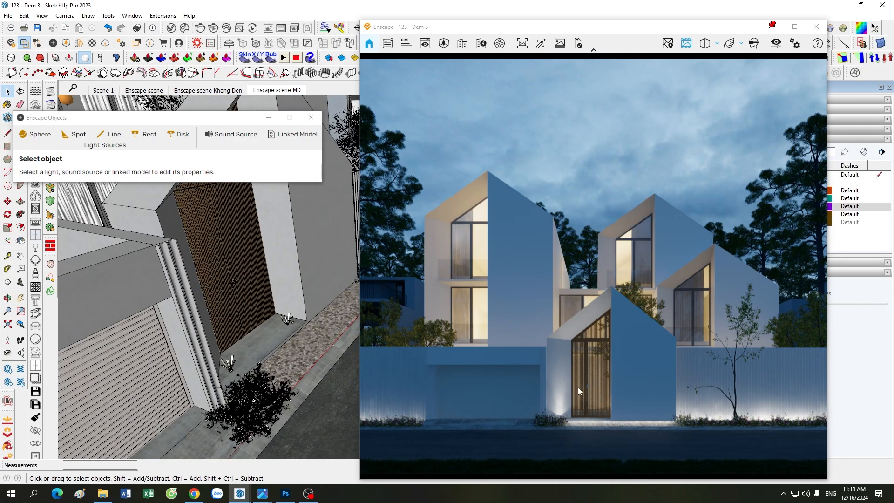
pyautogui.scroll(3, 269, 346)
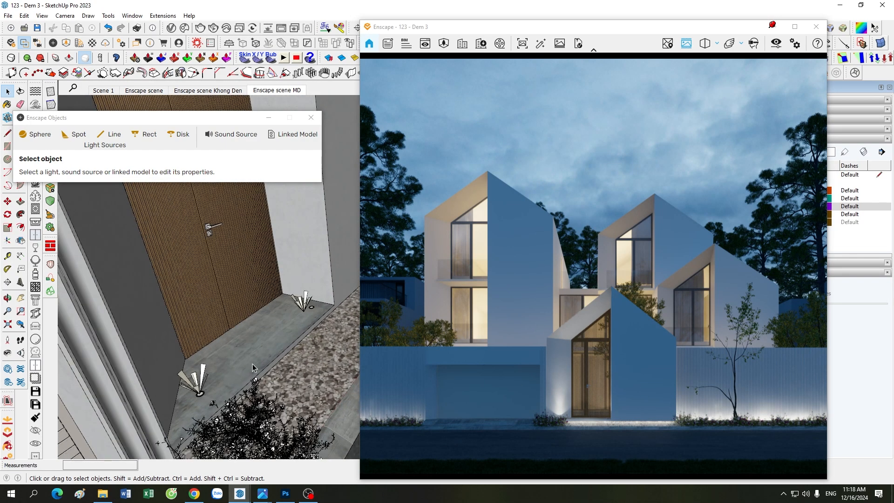
# - Examine the two ground spotlights on the front doorstep and the concrete paving between them at close range
pyautogui.moveTo(212, 378)
pyautogui.mouseDown(button='middle')
pyautogui.moveTo(210, 362)
pyautogui.moveTo(291, 413)
pyautogui.mouseUp(button='middle')
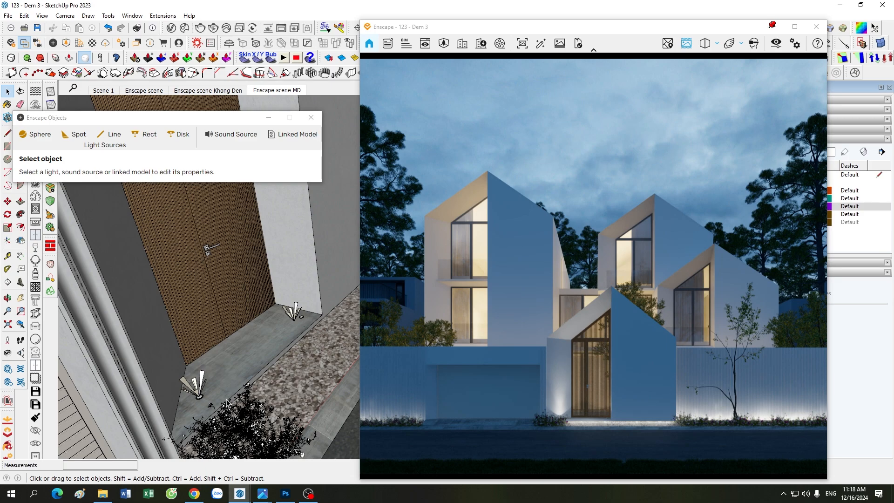
pyautogui.scroll(5, 227, 403)
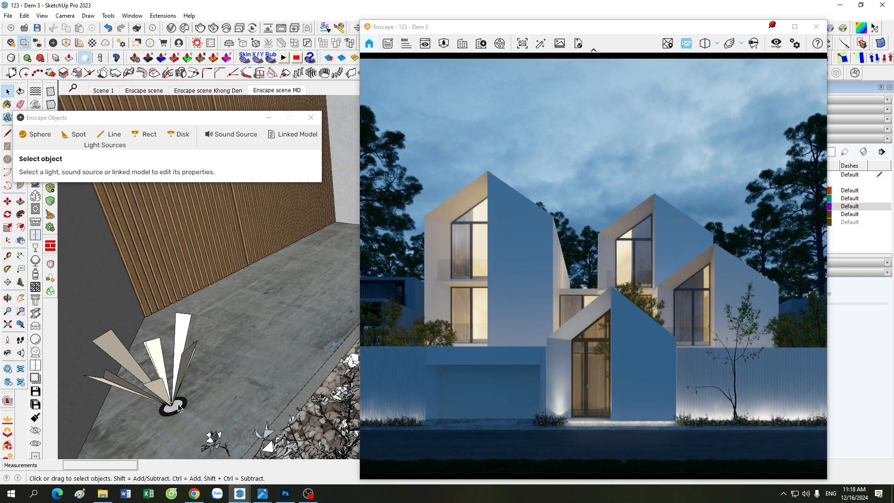
pyautogui.scroll(-6, 275, 374)
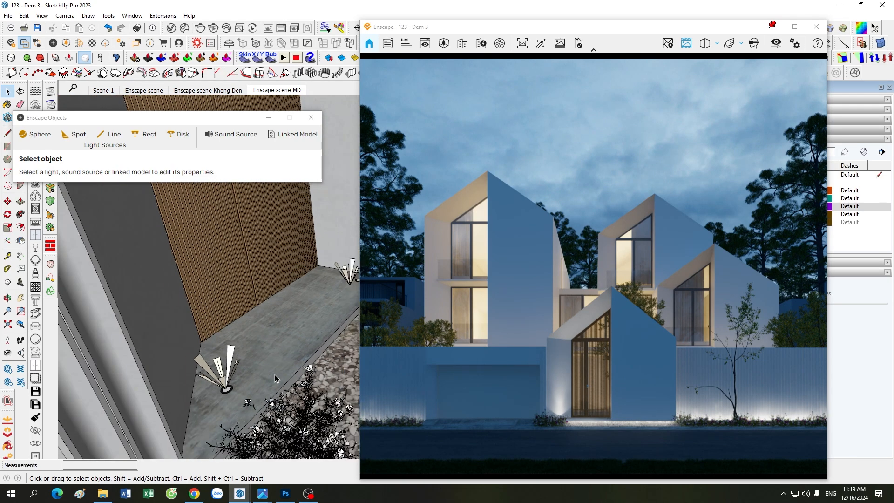
pyautogui.scroll(-3, 279, 363)
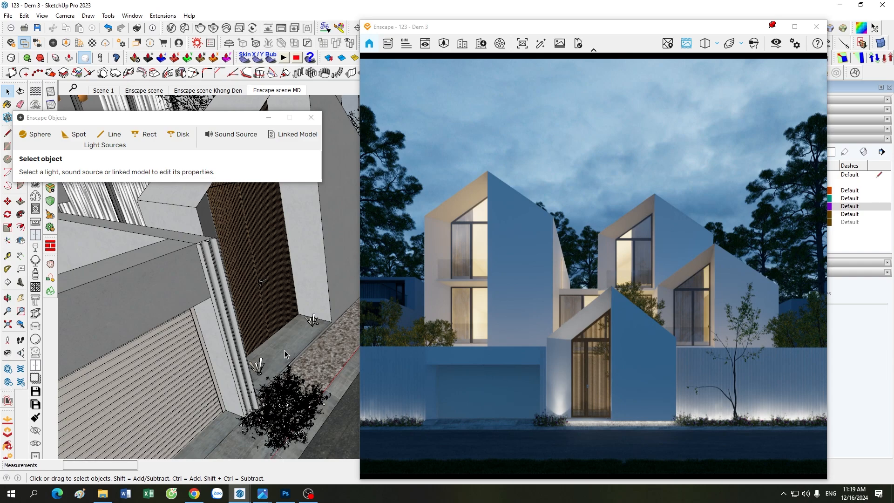
pyautogui.scroll(3, 285, 355)
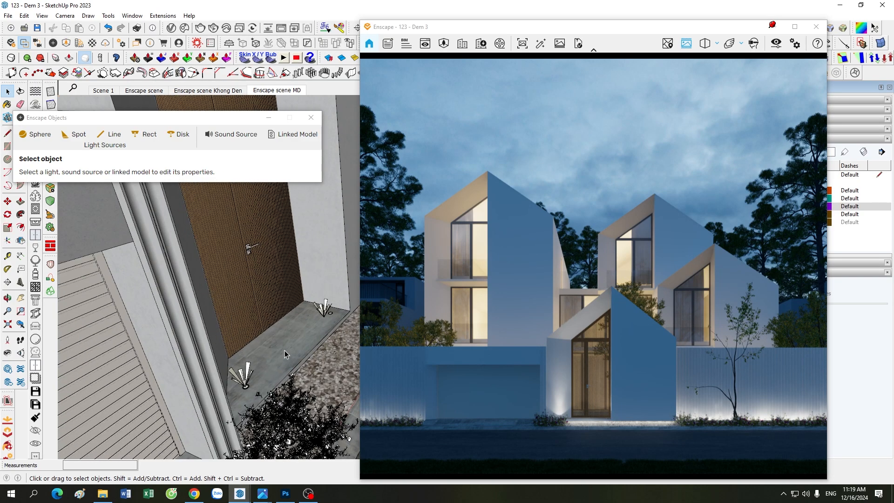
pyautogui.scroll(-3, 285, 353)
pyautogui.scroll(5, 285, 351)
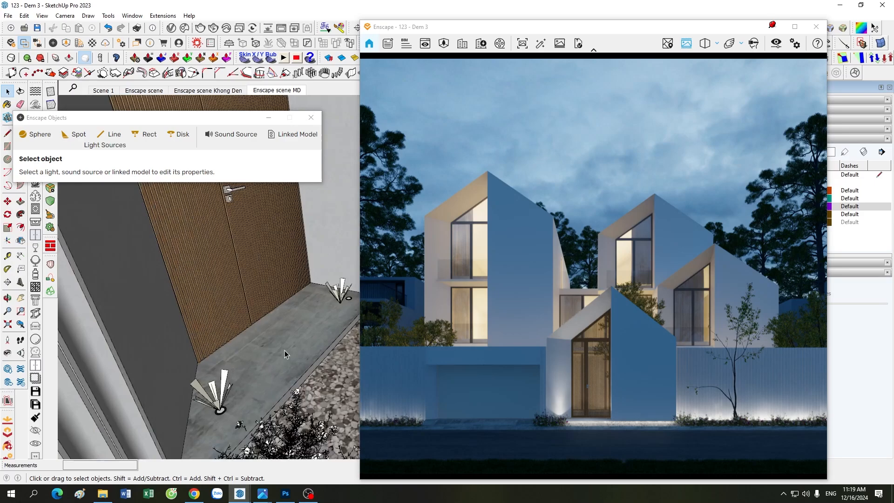
pyautogui.scroll(-4, 278, 281)
pyautogui.moveTo(303, 350)
pyautogui.mouseDown(button='middle')
pyautogui.moveTo(298, 278)
pyautogui.moveTo(219, 301)
pyautogui.moveTo(242, 285)
pyautogui.moveTo(290, 350)
pyautogui.mouseUp(button='middle')
pyautogui.scroll(4, 298, 290)
pyautogui.scroll(-4, 291, 353)
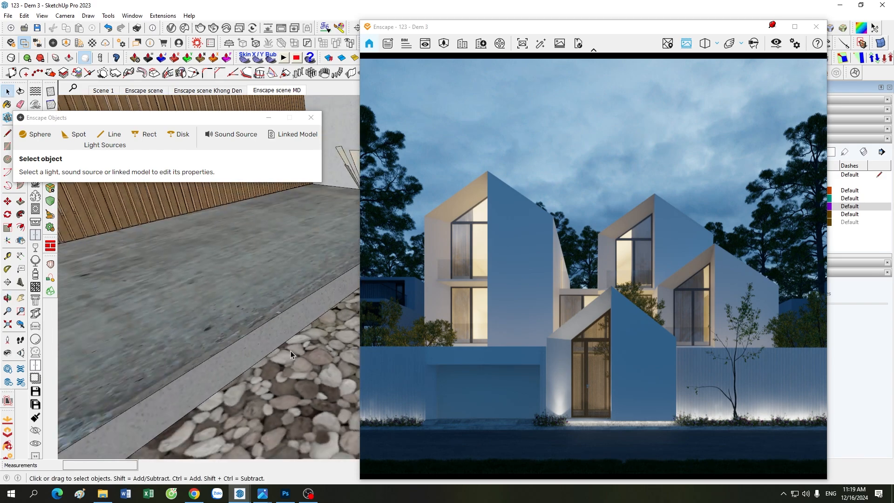
# - Examine how the doorstep spotlights sit between the garage-side wall, the shrub and the pebble strip, including the light nearest the garage
pyautogui.scroll(-5, 310, 367)
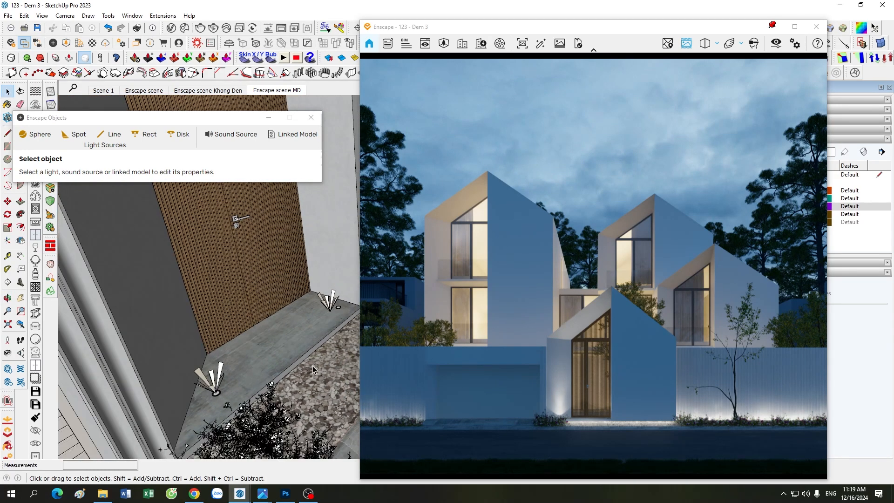
pyautogui.scroll(-6, 313, 368)
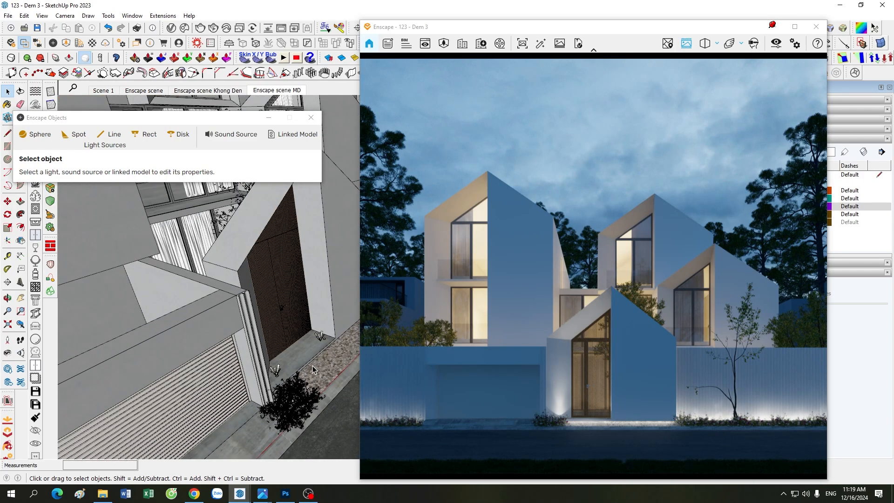
pyautogui.scroll(5, 312, 367)
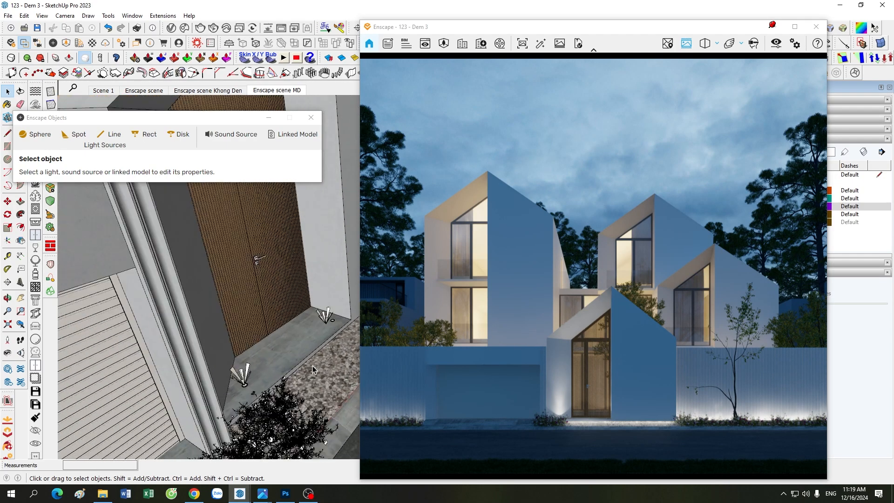
pyautogui.scroll(3, 312, 366)
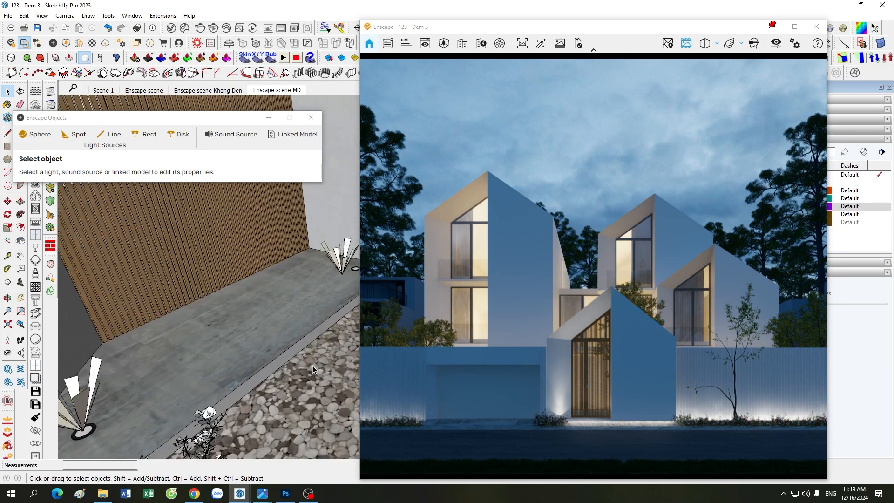
pyautogui.scroll(-6, 299, 298)
pyautogui.scroll(-2, 302, 307)
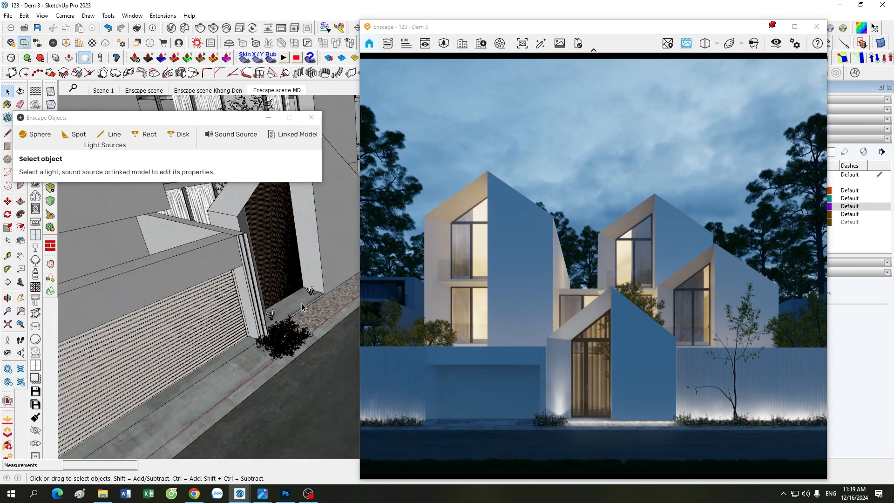
pyautogui.scroll(3, 301, 307)
pyautogui.scroll(-1, 302, 307)
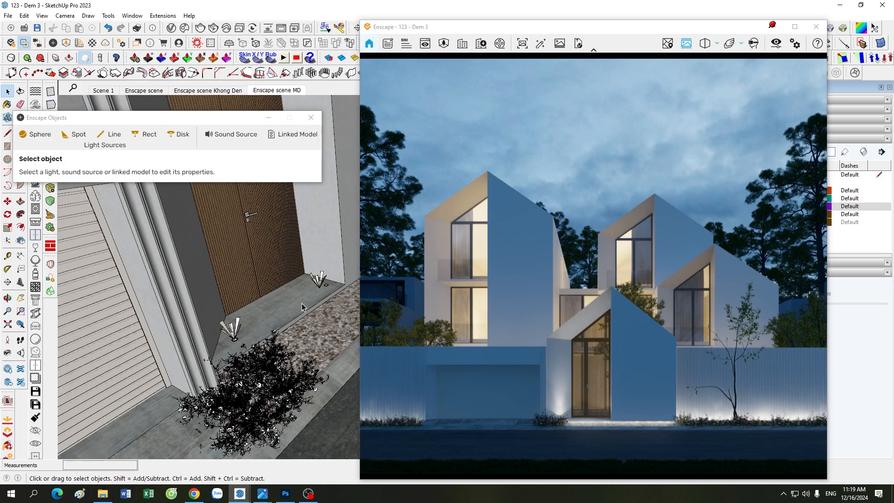
pyautogui.scroll(3, 302, 305)
pyautogui.scroll(2, 112, 376)
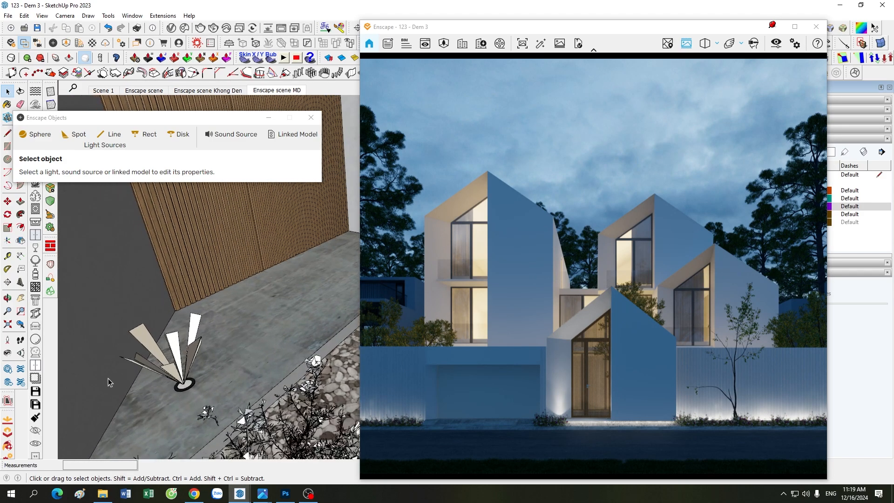
pyautogui.scroll(2, 116, 376)
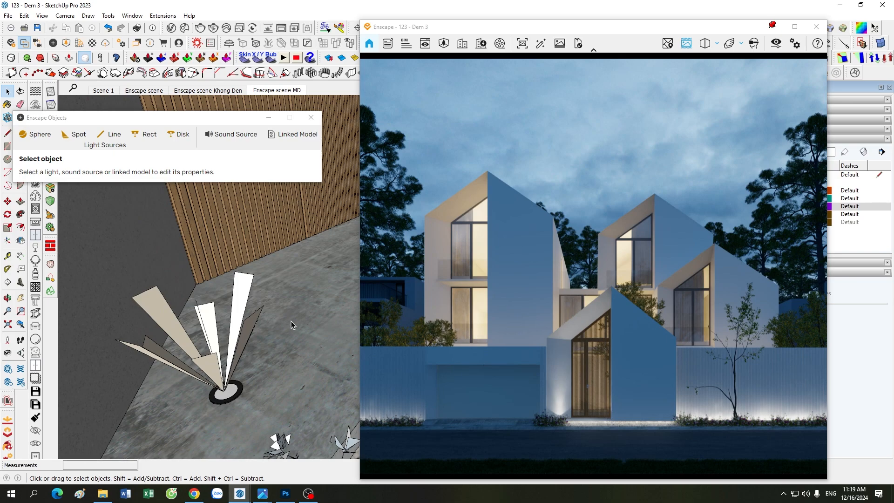
pyautogui.scroll(-5, 290, 329)
# - Make the surroundings light tag 01. Den bao canh visible, keeping the Enscape render beside the overall view of the site
pyautogui.scroll(-8, 290, 328)
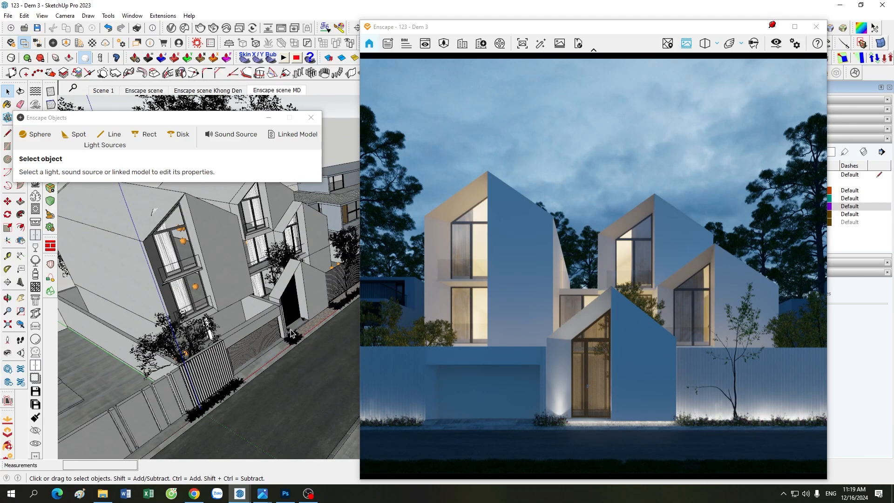
pyautogui.scroll(-4, 291, 331)
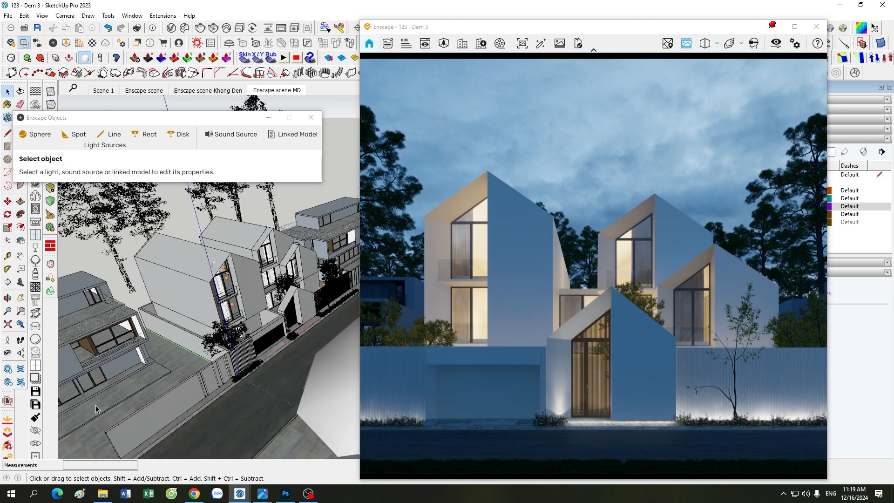
pyautogui.scroll(3, 105, 355)
pyautogui.scroll(-3, 107, 358)
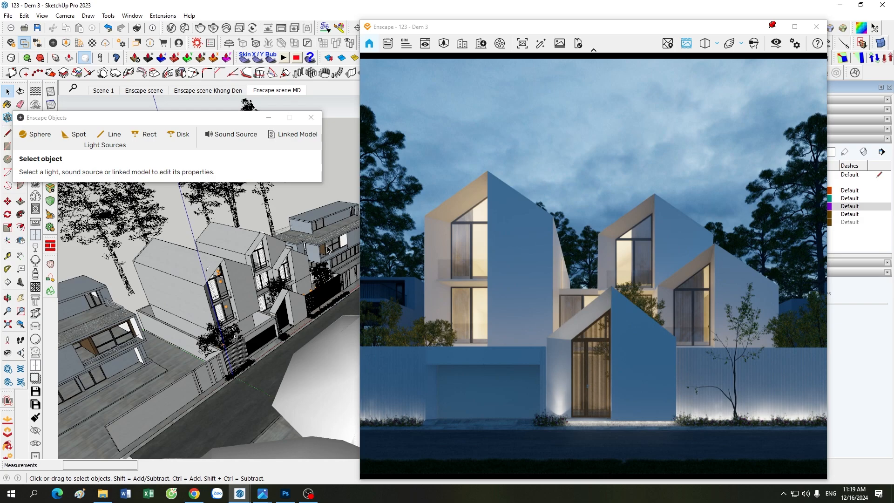
pyautogui.moveTo(675, 28); pyautogui.dragTo(579, 30)
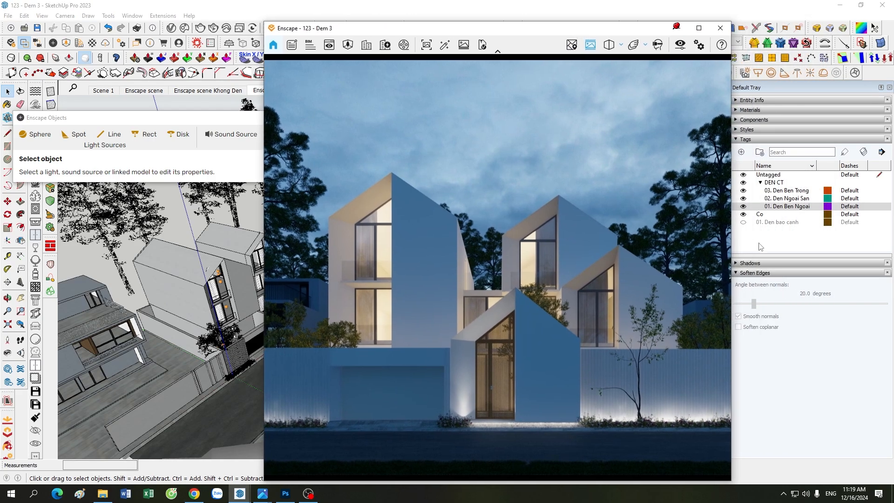
pyautogui.click(743, 222)
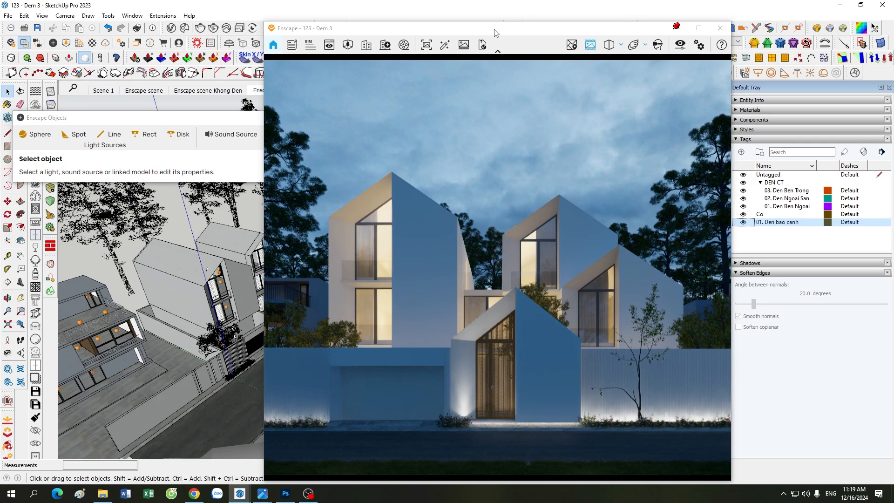
pyautogui.moveTo(473, 34); pyautogui.dragTo(574, 33)
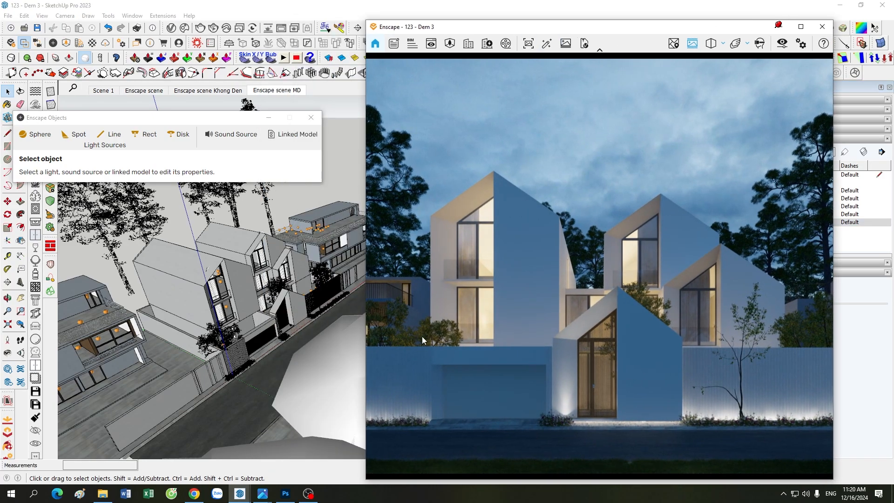
# - Examine the sphere lights on the terrace and behind the windows of the neighbouring building beyond the paved yard
pyautogui.scroll(3, 112, 336)
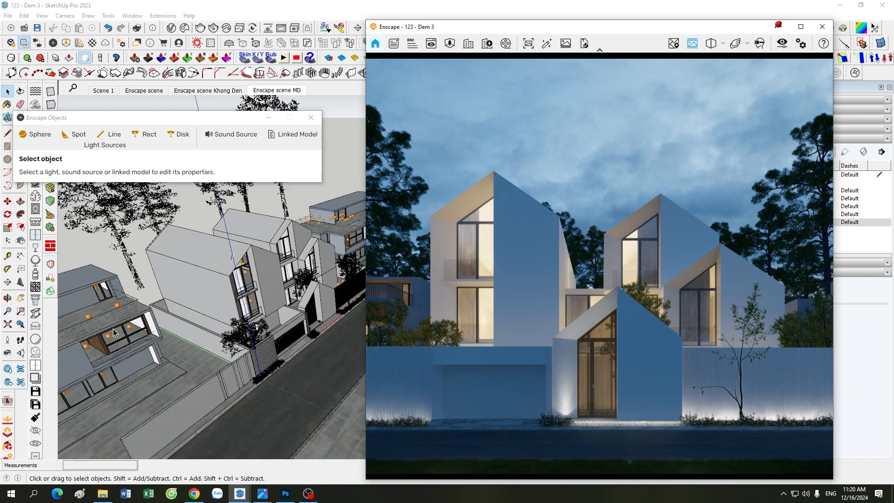
pyautogui.scroll(2, 114, 333)
pyautogui.scroll(2, 133, 324)
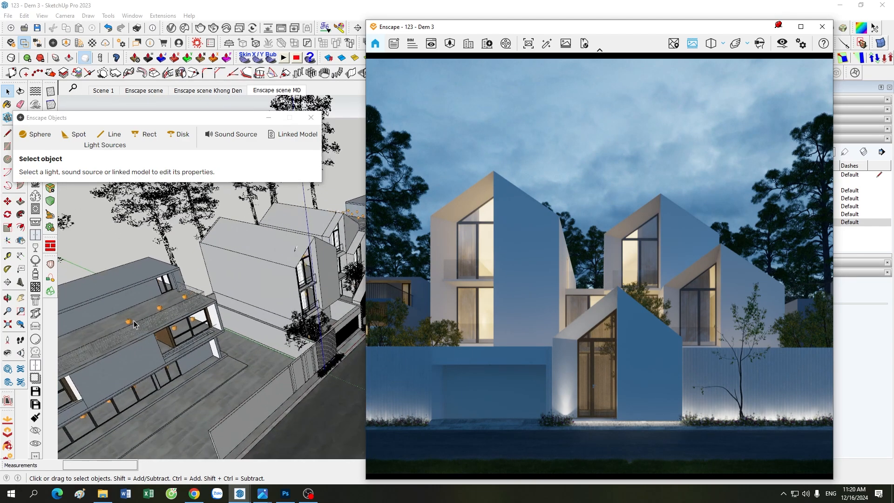
pyautogui.moveTo(105, 317); pyautogui.dragTo(169, 280, button='middle')
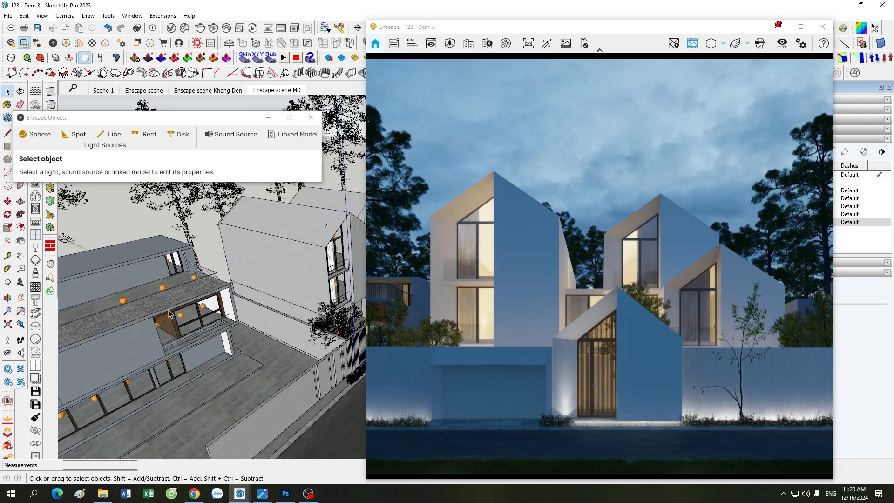
pyautogui.scroll(-2, 155, 383)
pyautogui.scroll(3, 191, 345)
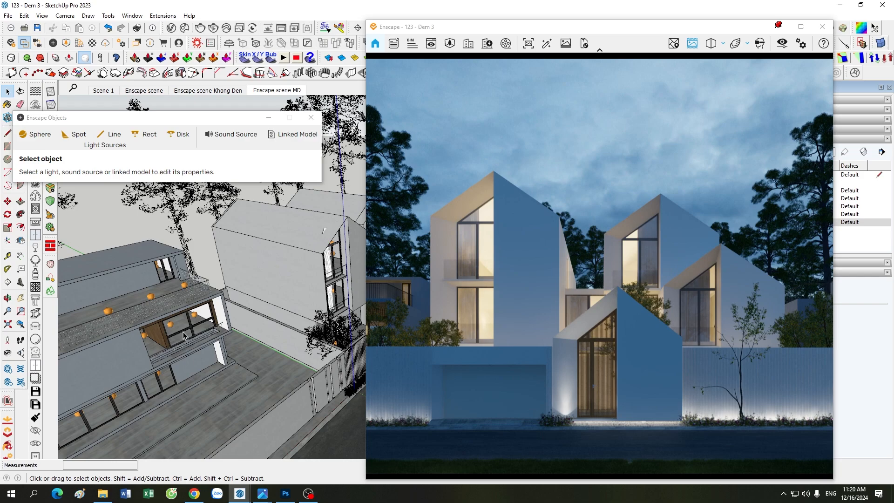
pyautogui.scroll(-3, 184, 370)
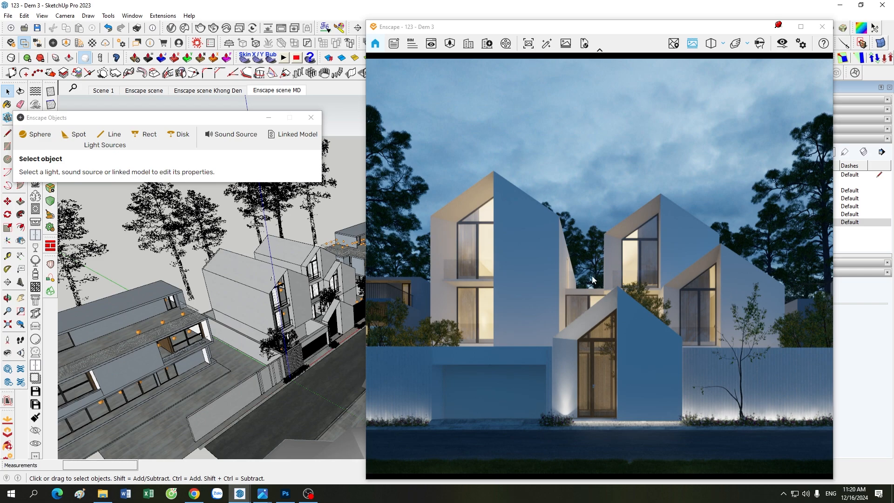
# - Examine the cluster of sphere lights on the roof terrace and balconies of the neighbouring building on the house's opposite side
pyautogui.moveTo(230, 349)
pyautogui.mouseDown(button='middle')
pyautogui.moveTo(154, 426)
pyautogui.moveTo(177, 385)
pyautogui.moveTo(325, 260)
pyautogui.mouseUp(button='middle')
pyautogui.scroll(2, 324, 258)
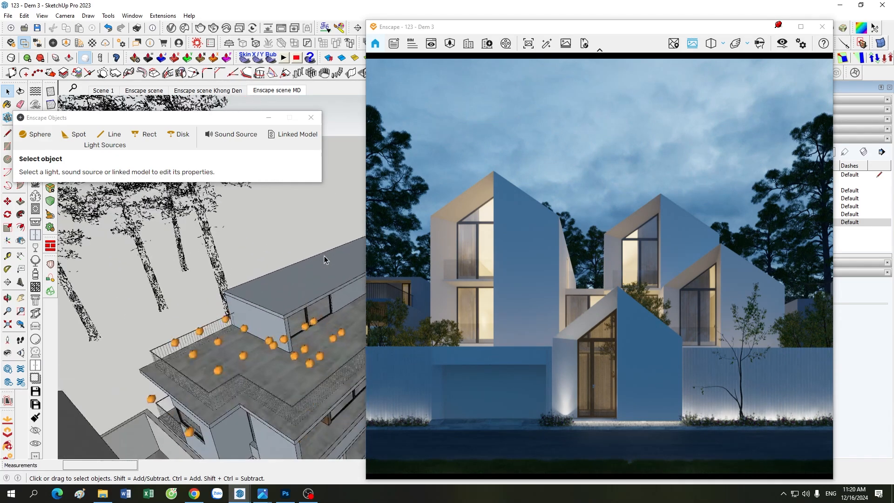
pyautogui.scroll(3, 331, 358)
pyautogui.scroll(2, 181, 333)
pyautogui.moveTo(181, 332)
pyautogui.mouseDown(button='middle')
pyautogui.moveTo(235, 284)
pyautogui.moveTo(277, 281)
pyautogui.mouseUp(button='middle')
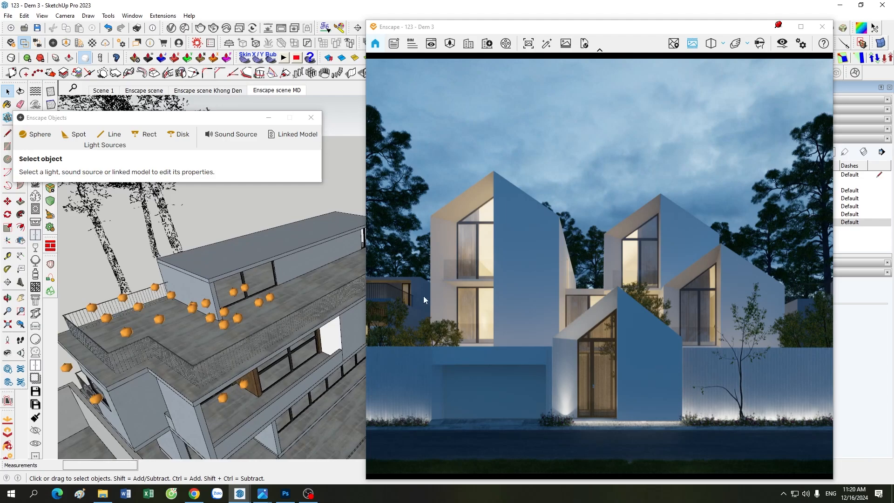
pyautogui.scroll(3, 237, 308)
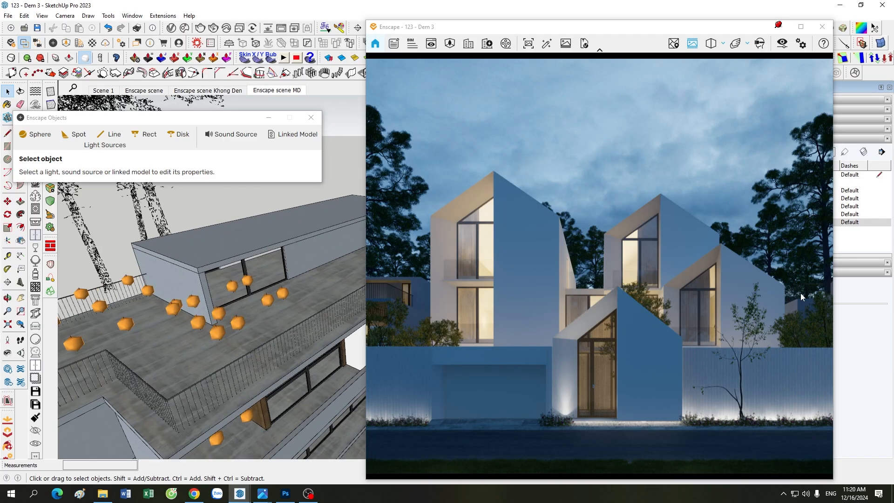
pyautogui.scroll(-3, 205, 275)
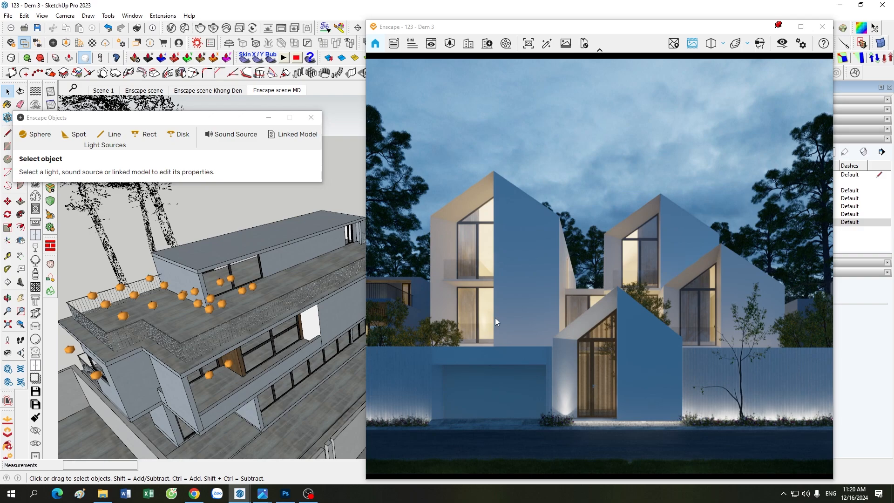
pyautogui.scroll(2, 184, 372)
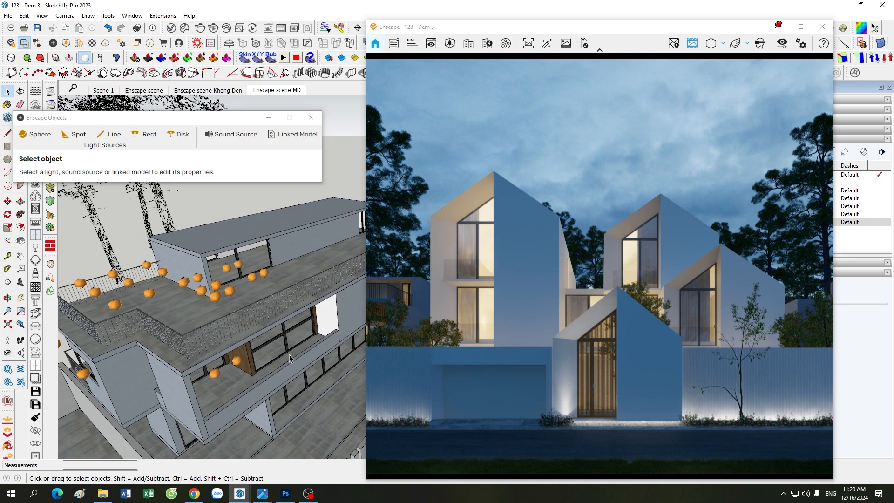
pyautogui.scroll(3, 207, 285)
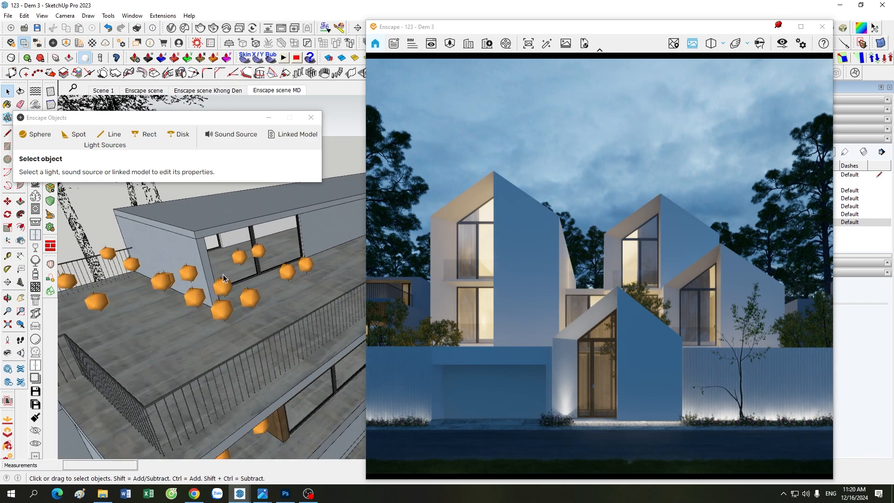
pyautogui.scroll(3, 227, 311)
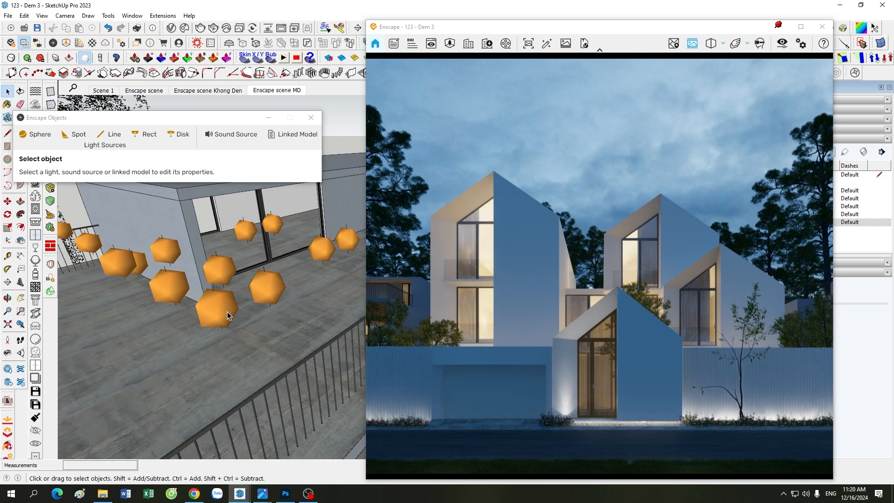
pyautogui.scroll(-3, 227, 312)
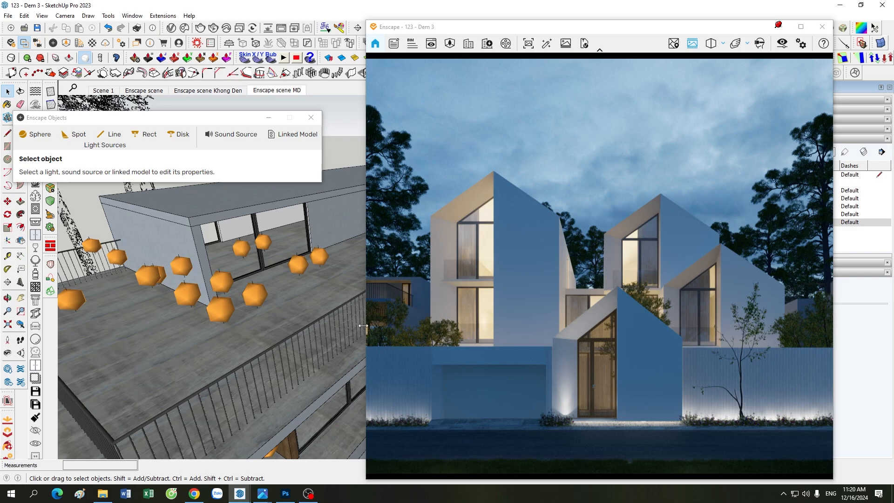
pyautogui.scroll(-5, 304, 276)
pyautogui.scroll(-5, 309, 268)
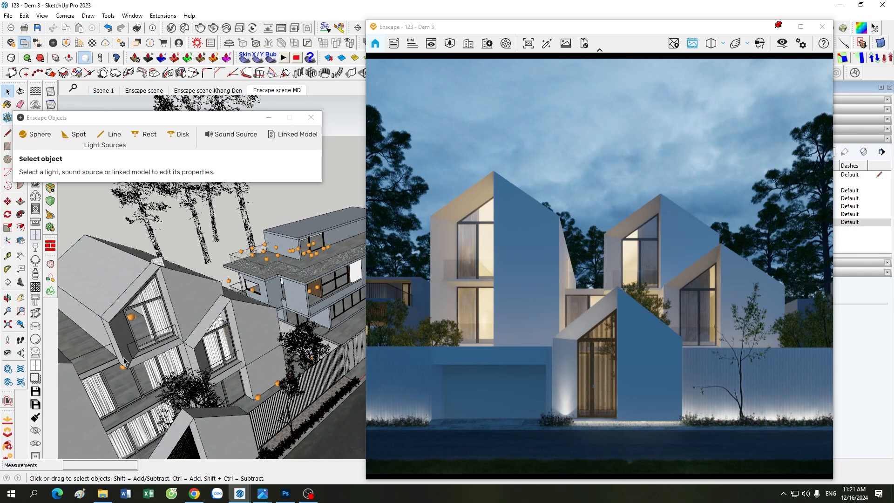
# - Compare the sphere lights on the neighbouring building's roof terrace with those at the main house's gabled windows and balconies
pyautogui.scroll(1, 186, 377)
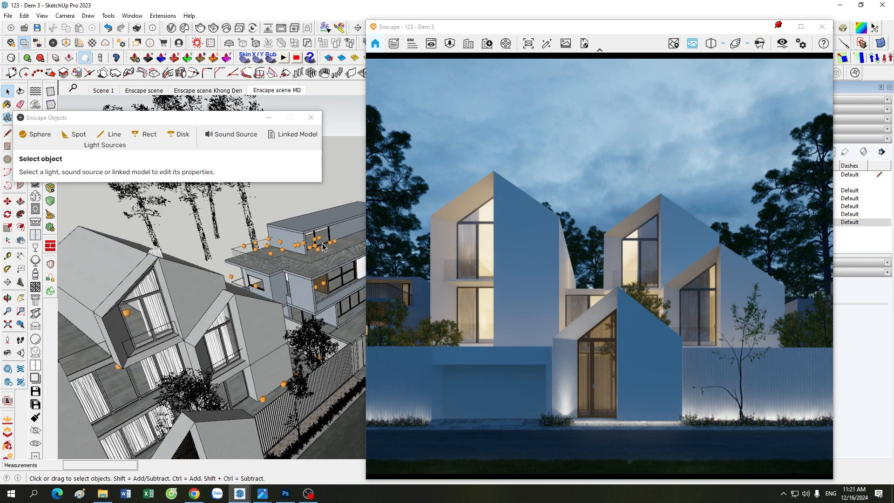
pyautogui.scroll(5, 324, 247)
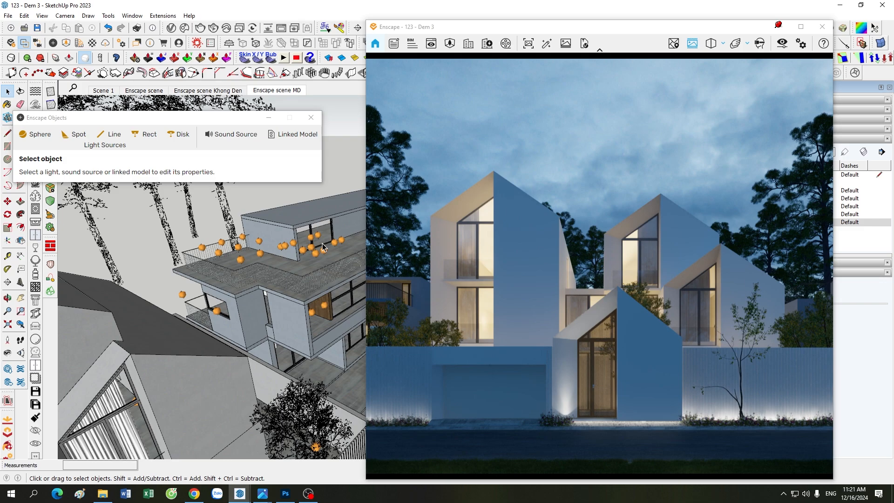
pyautogui.scroll(-6, 321, 252)
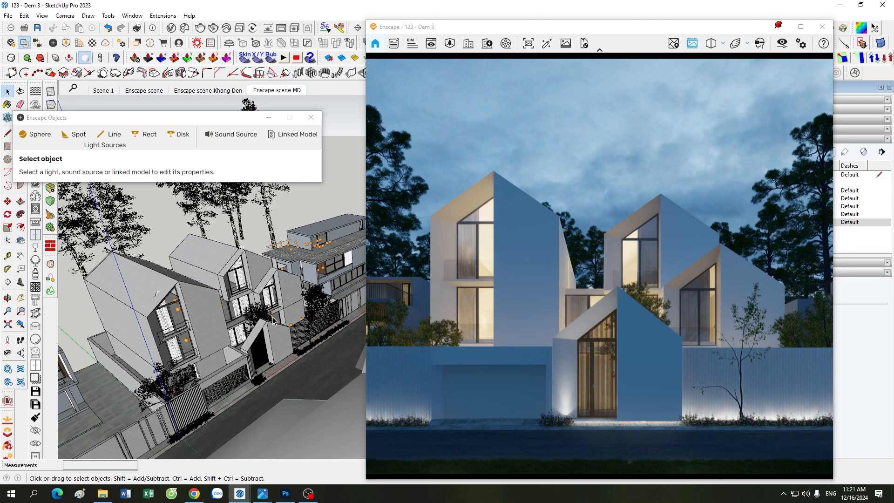
pyautogui.scroll(3, 272, 318)
pyautogui.scroll(3, 327, 200)
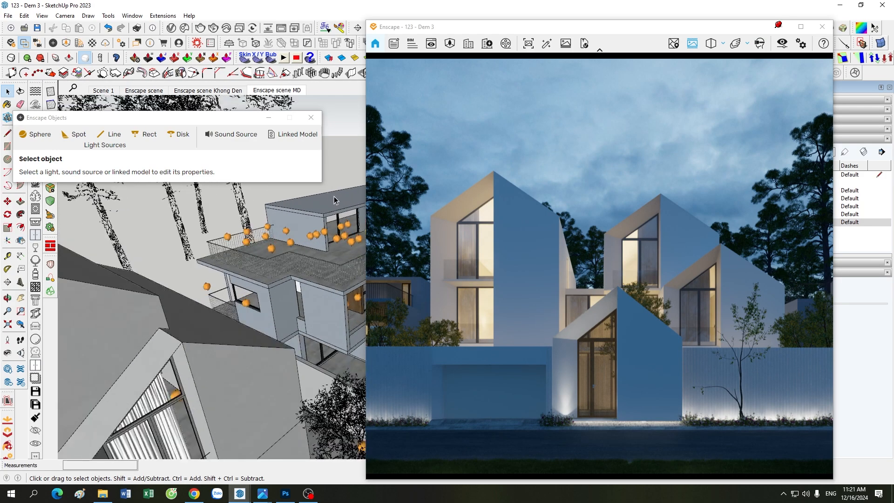
pyautogui.scroll(2, 335, 239)
pyautogui.scroll(-1, 334, 240)
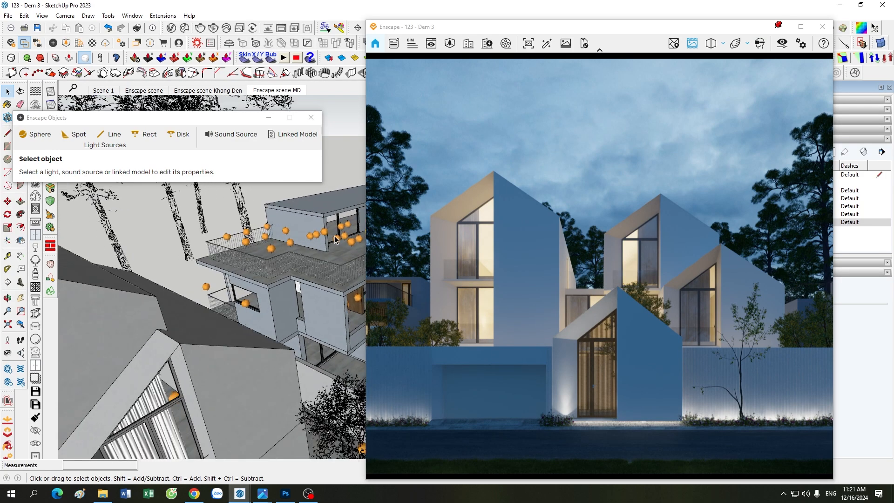
pyautogui.scroll(-3, 335, 239)
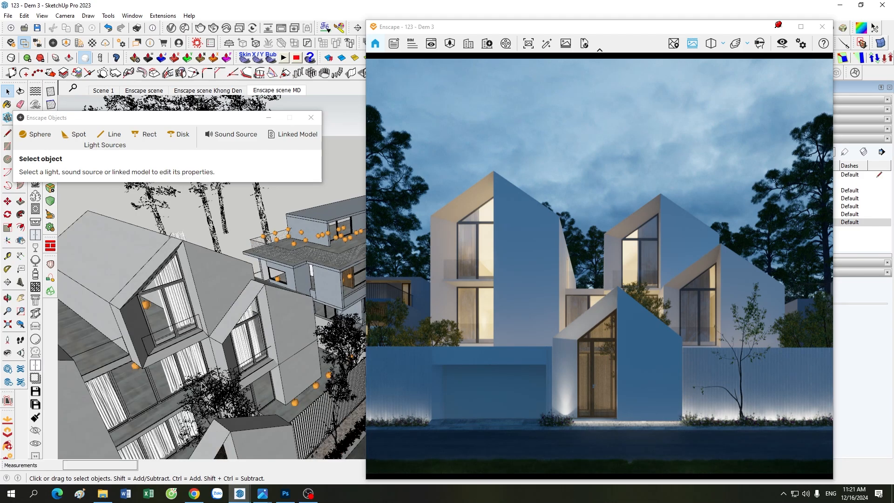
pyautogui.scroll(2, 205, 385)
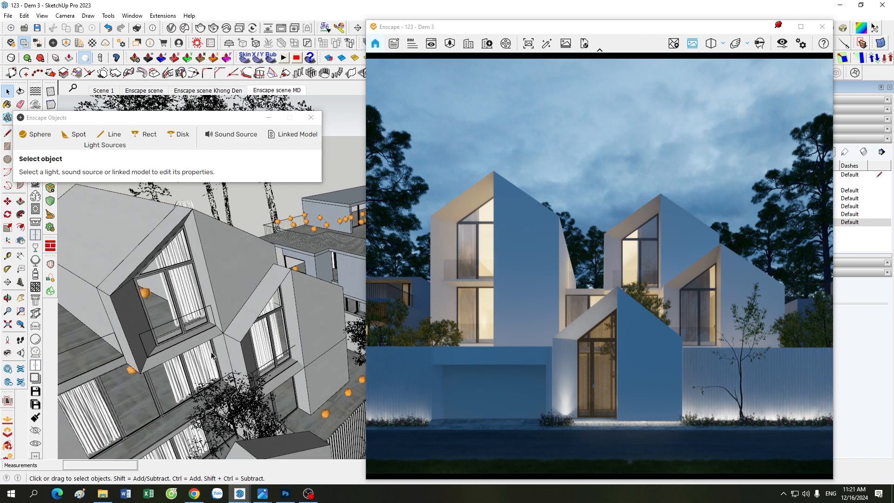
pyautogui.scroll(-3, 213, 356)
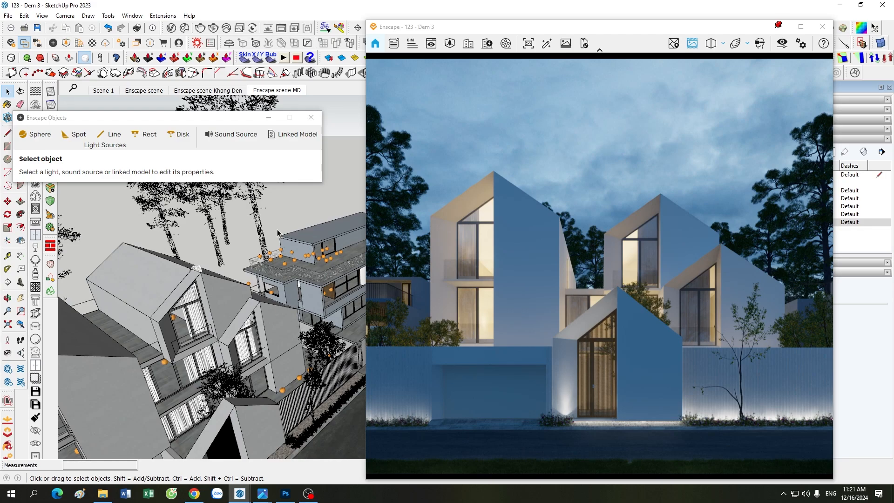
# - Examine the whole street frontage, including the road, the opposite planting strip and the lit buildings along it
pyautogui.scroll(-4, 201, 253)
pyautogui.moveTo(200, 253); pyautogui.dragTo(231, 345, button='middle')
pyautogui.scroll(-2, 231, 346)
pyautogui.scroll(1, 277, 380)
pyautogui.scroll(3, 327, 438)
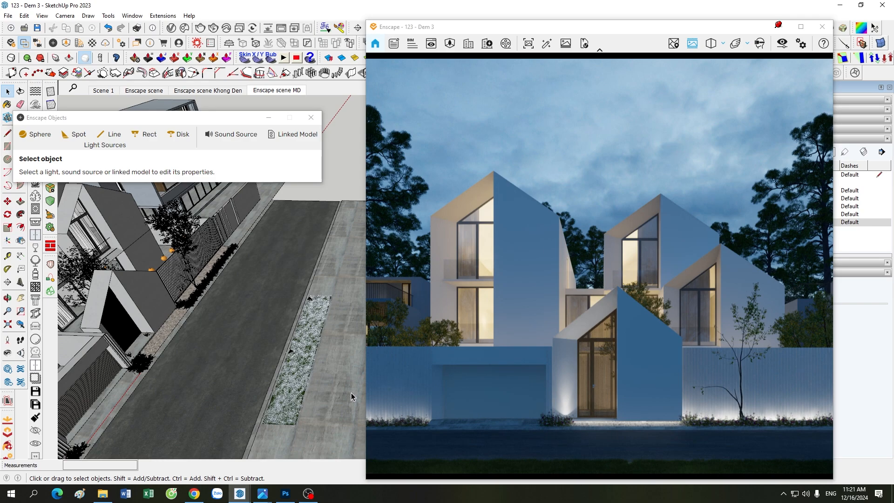
pyautogui.scroll(-4, 202, 389)
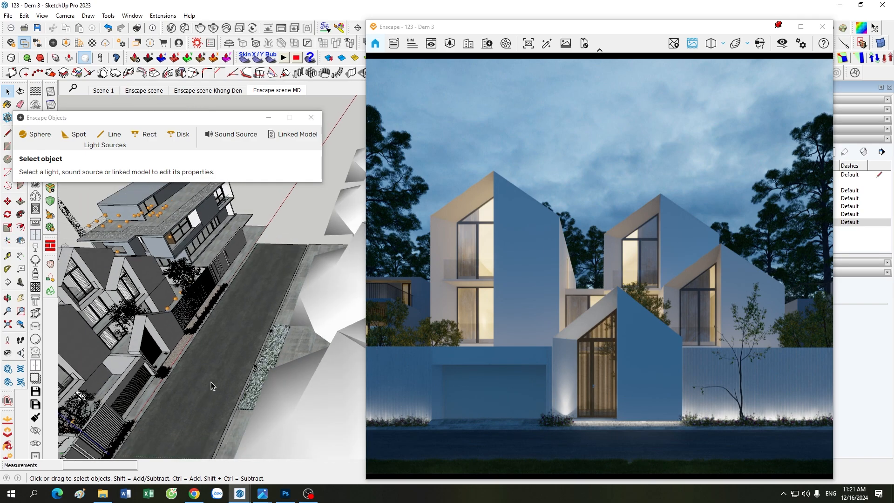
pyautogui.scroll(1, 210, 382)
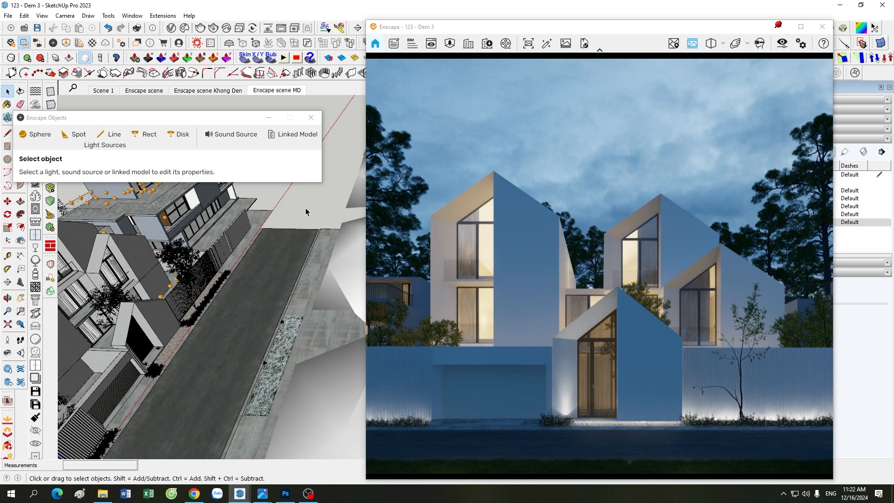
pyautogui.scroll(-3, 303, 236)
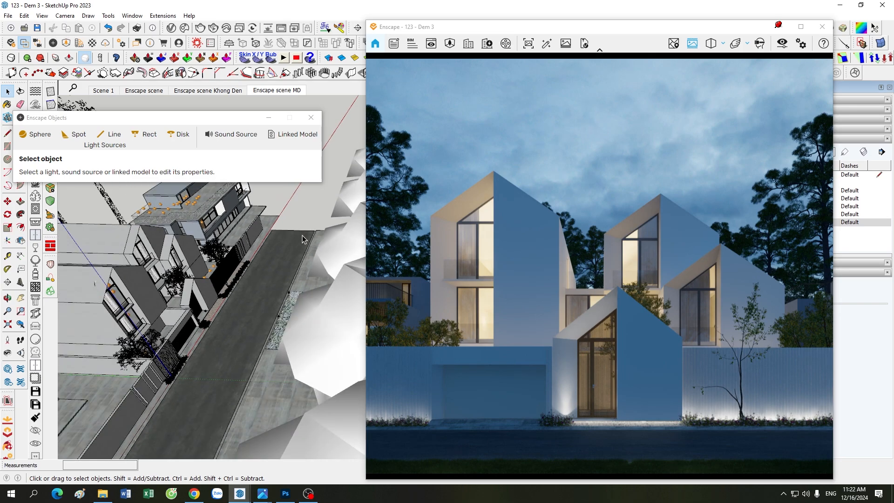
pyautogui.scroll(-2, 216, 357)
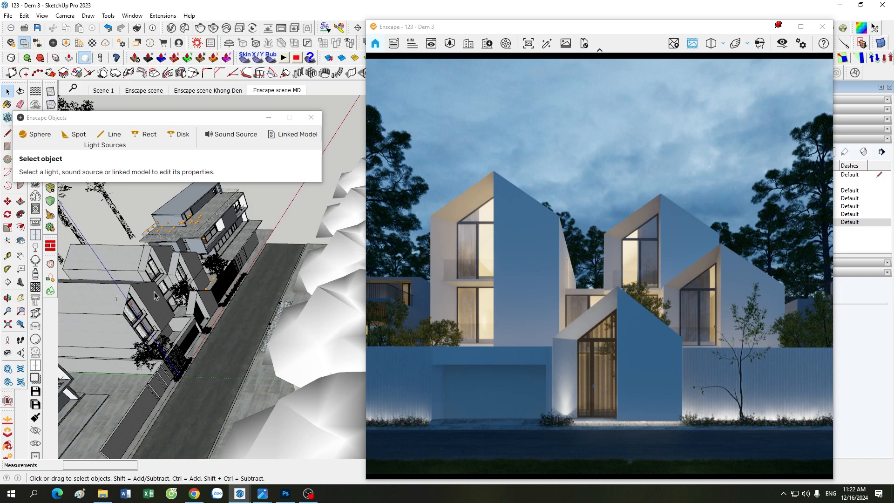
pyautogui.scroll(2, 119, 261)
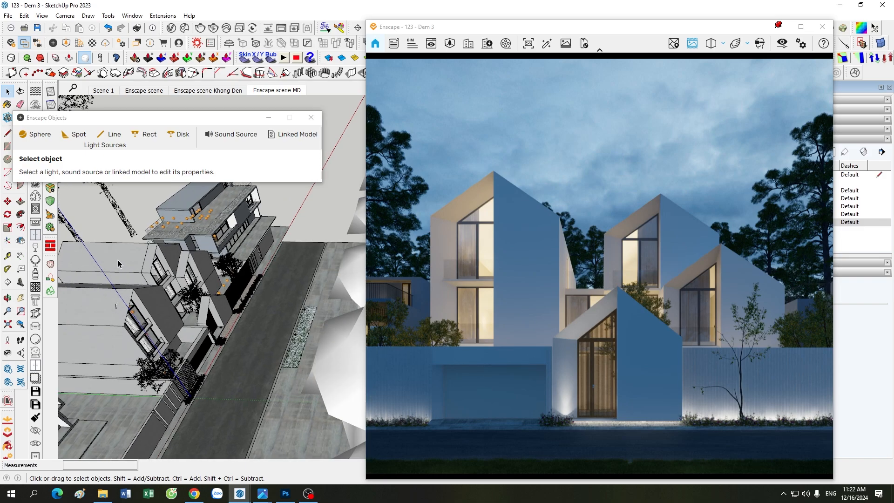
pyautogui.scroll(1, 119, 264)
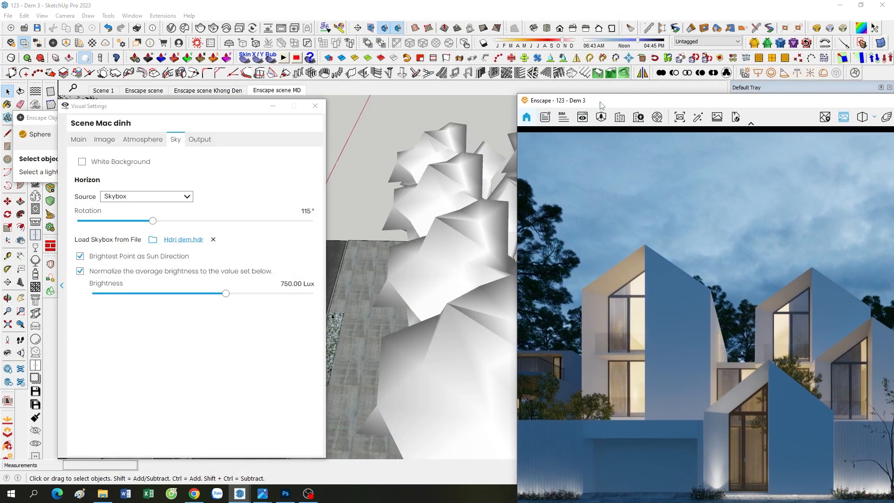
# - Place the Enscape render beside the visual settings and review the main, output and sky options of Scene Mac dinh
pyautogui.moveTo(602, 106); pyautogui.dragTo(455, 34)
pyautogui.click(79, 139)
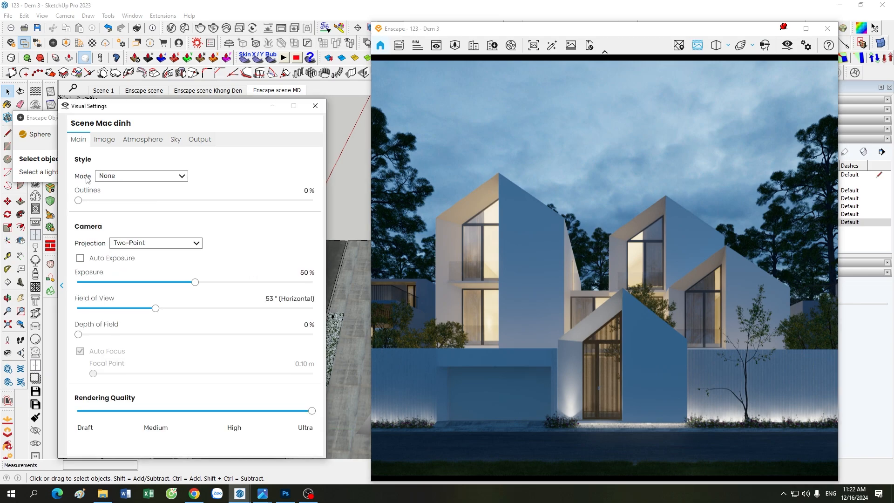
pyautogui.click(194, 135)
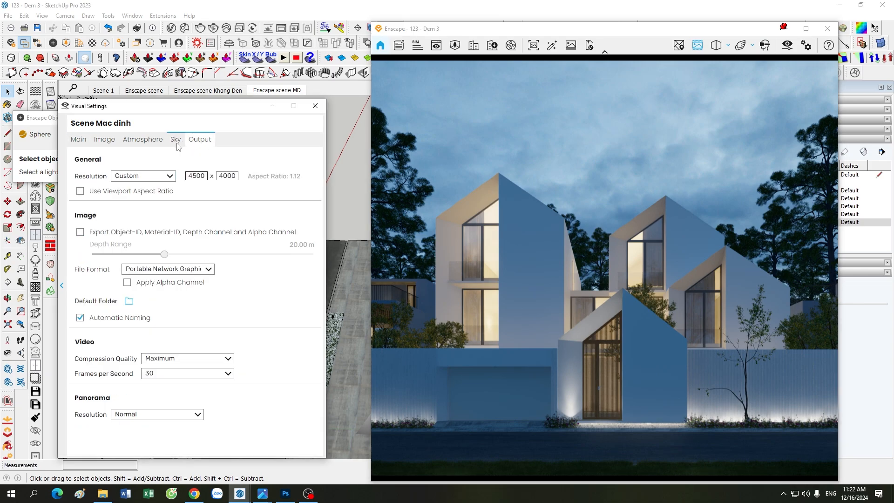
pyautogui.click(177, 146)
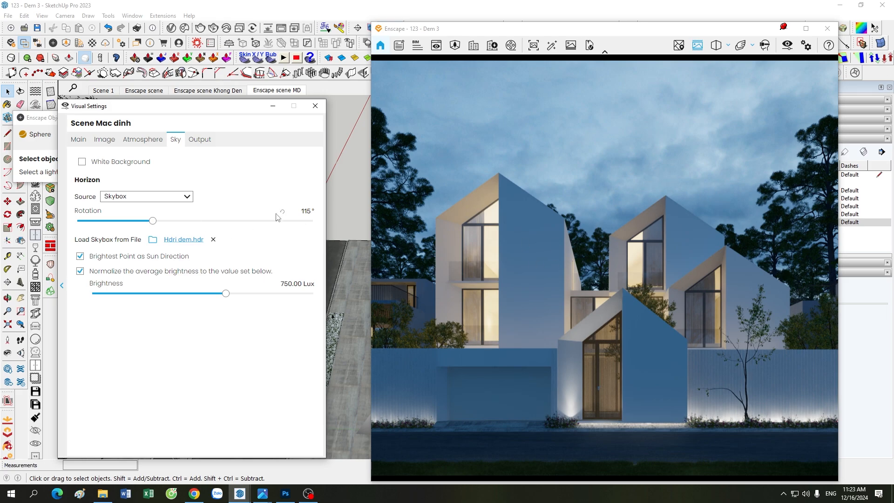
# - Set the atmosphere's Night Sky Brightness to 0% and shift the visual settings window slightly
pyautogui.click(145, 142)
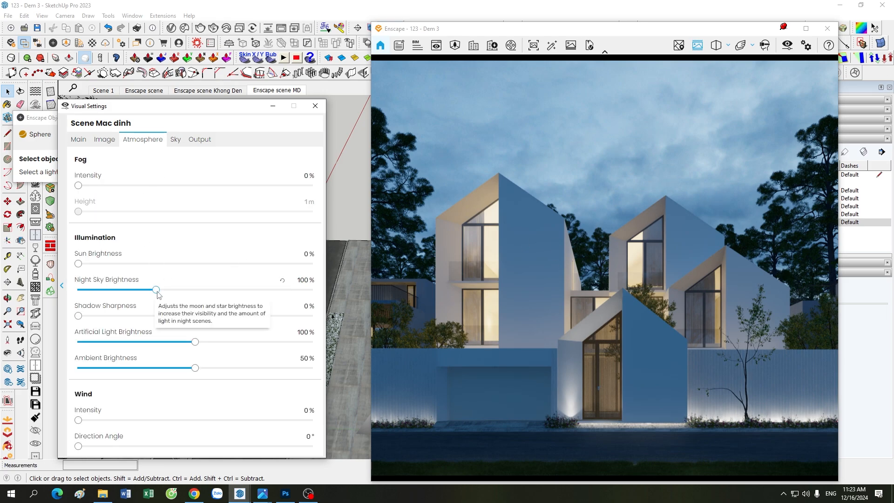
pyautogui.moveTo(156, 291); pyautogui.dragTo(46, 289)
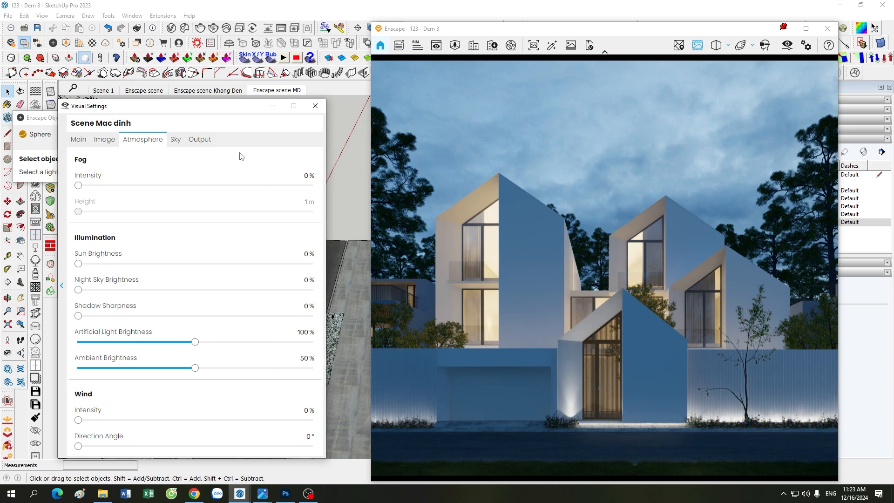
pyautogui.moveTo(225, 102)
pyautogui.mouseDown()
pyautogui.moveTo(229, 352)
pyautogui.moveTo(220, 310)
pyautogui.moveTo(237, 107)
pyautogui.mouseUp()
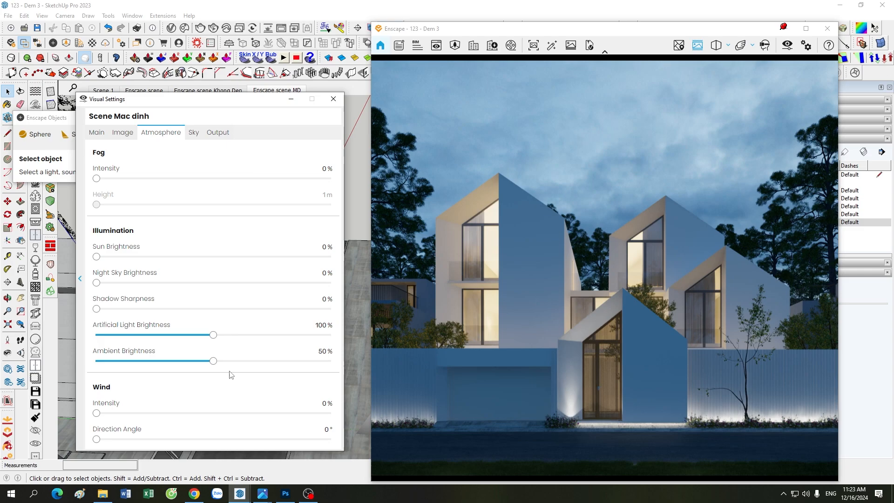
pyautogui.moveTo(225, 369)
# - Set the image's Color Temperature to 7,000 K in the visual settings
pyautogui.click(127, 136)
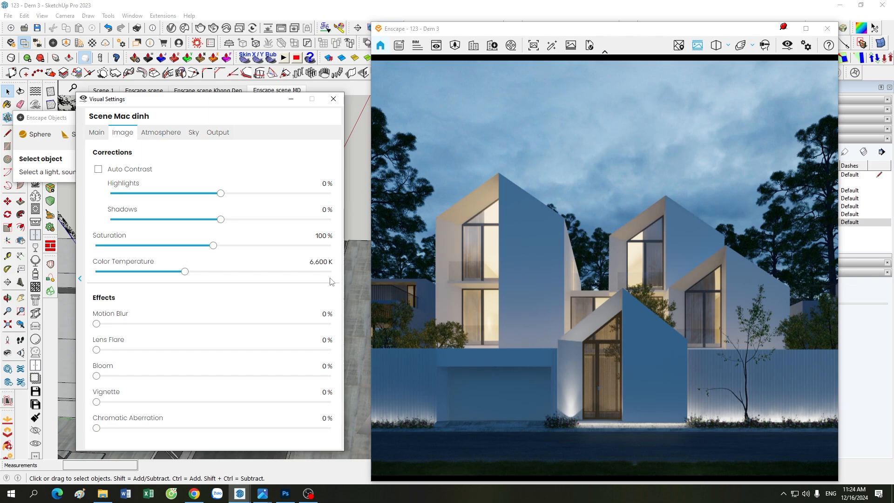
pyautogui.moveTo(184, 272); pyautogui.dragTo(195, 278)
pyautogui.doubleClick(322, 263)
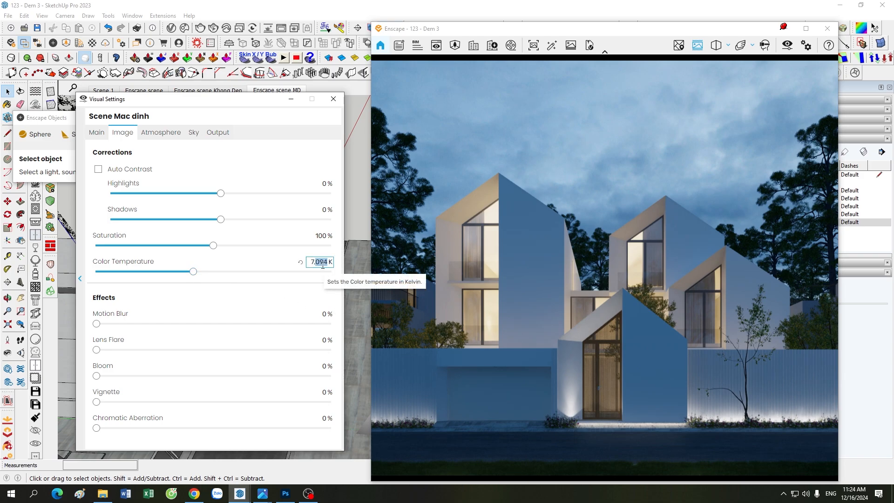
pyautogui.write('000')
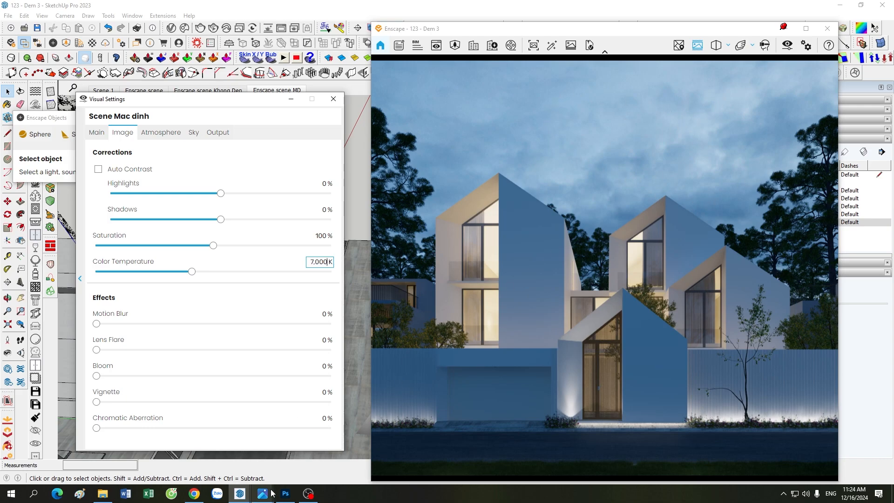
# - Switch to Photos and compare the Hdri.png overview with the individual sky images from 19.jpg back to 15.jpg
pyautogui.moveTo(263, 492)
pyautogui.click(312, 433)
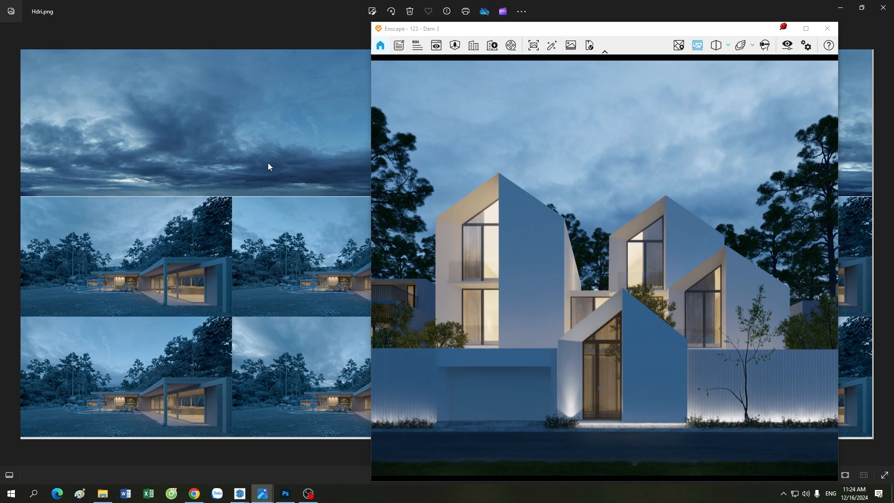
pyautogui.moveTo(262, 493)
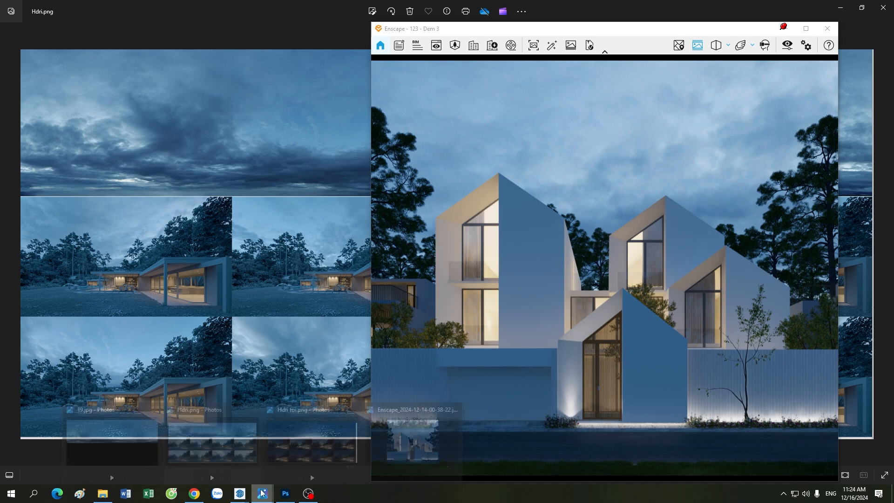
pyautogui.click(131, 438)
pyautogui.press('Left')
pyautogui.press('Left')
pyautogui.press('Left')
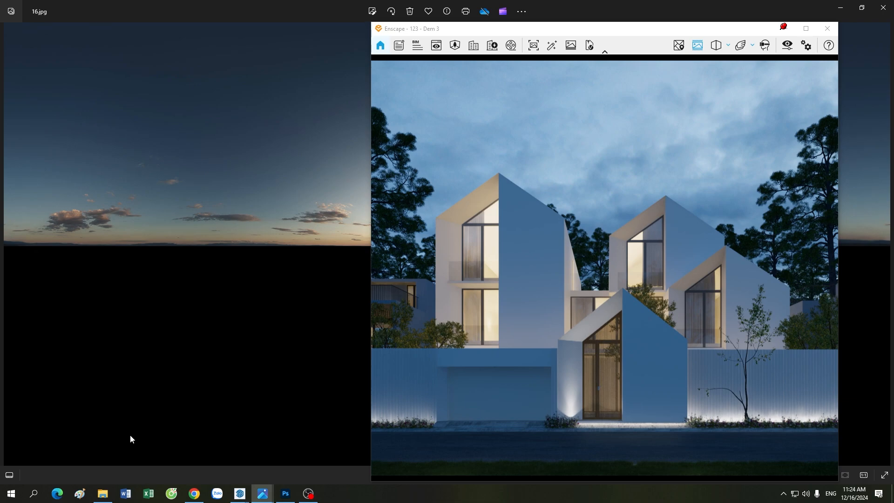
pyautogui.press('Left')
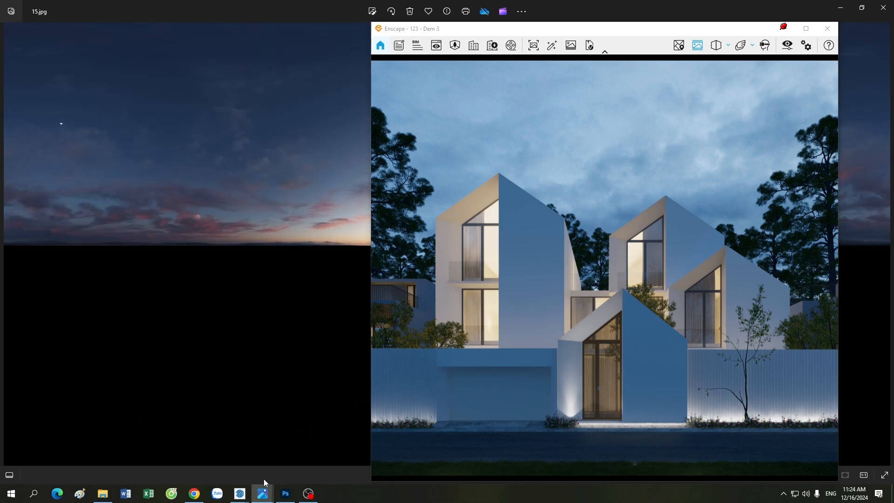
# - Return to the Enscape visual settings in SketchUp and set the image's Highlights correction to 10%
pyautogui.moveTo(247, 498)
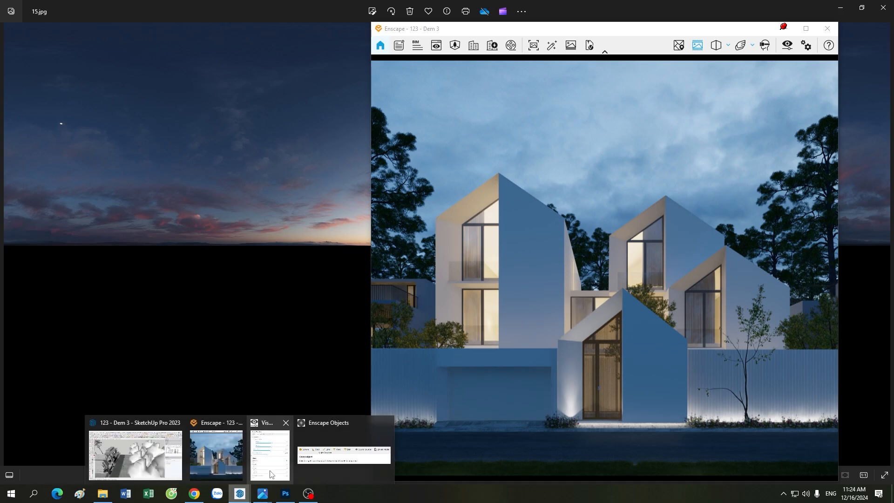
pyautogui.click(270, 454)
pyautogui.click(140, 451)
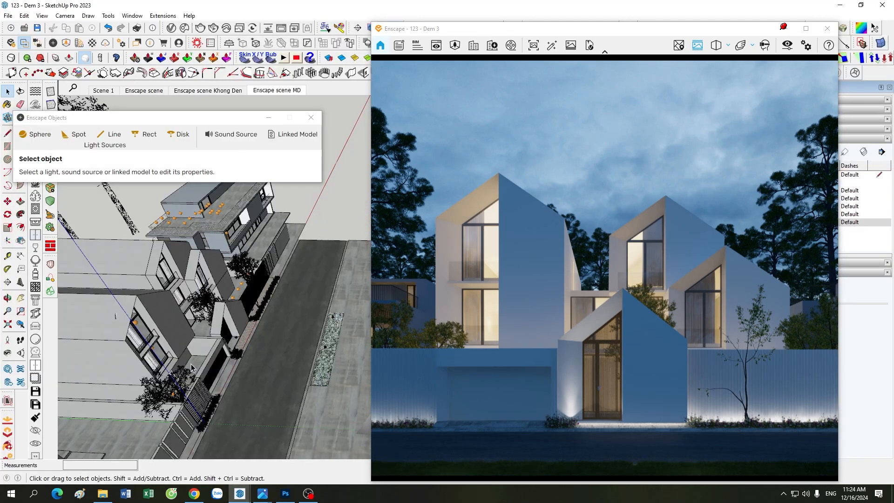
pyautogui.moveTo(240, 495)
pyautogui.click(264, 467)
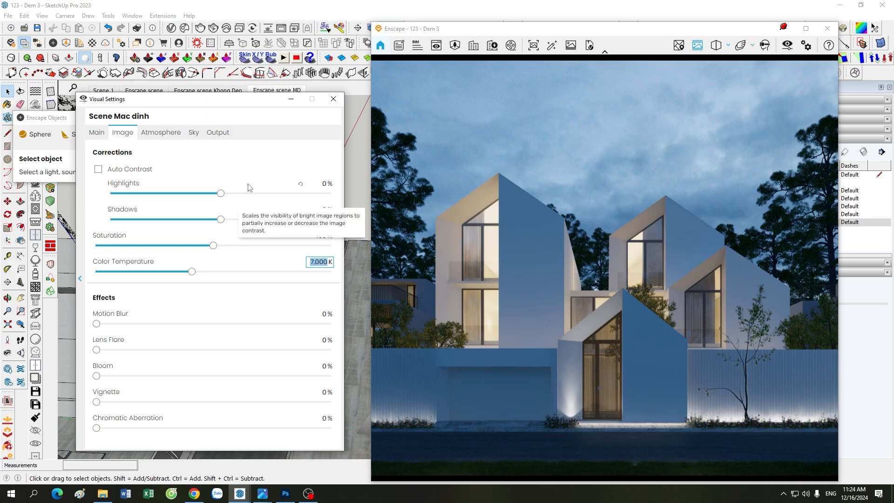
pyautogui.click(322, 184)
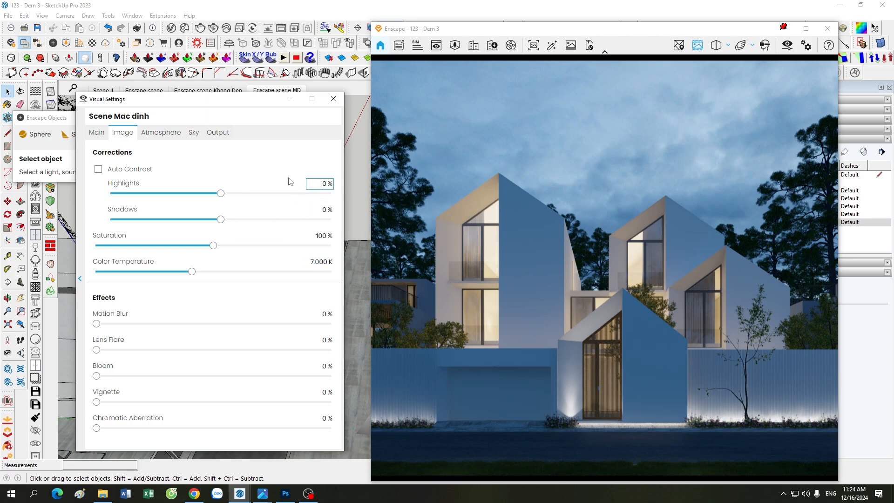
pyautogui.moveTo(225, 194); pyautogui.dragTo(238, 194)
pyautogui.click(327, 184)
pyautogui.write('10')
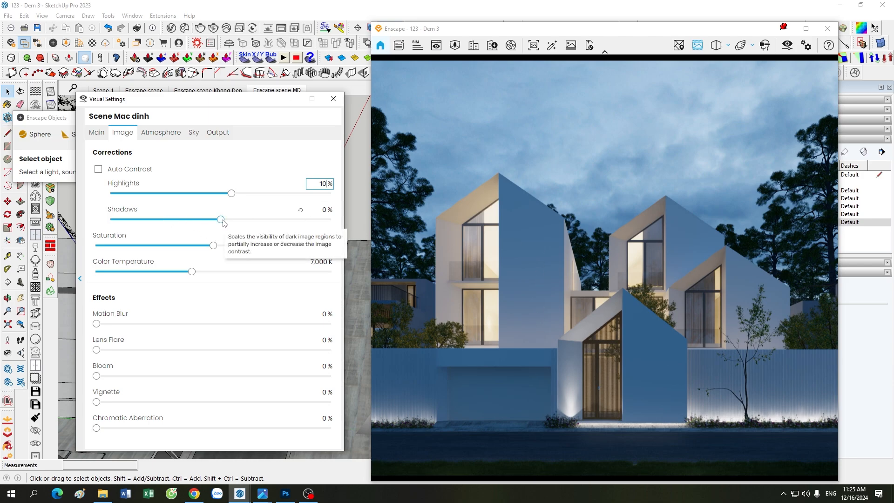
# - Set the image's Shadows correction to -40% in the visual settings
pyautogui.moveTo(221, 221); pyautogui.dragTo(180, 229)
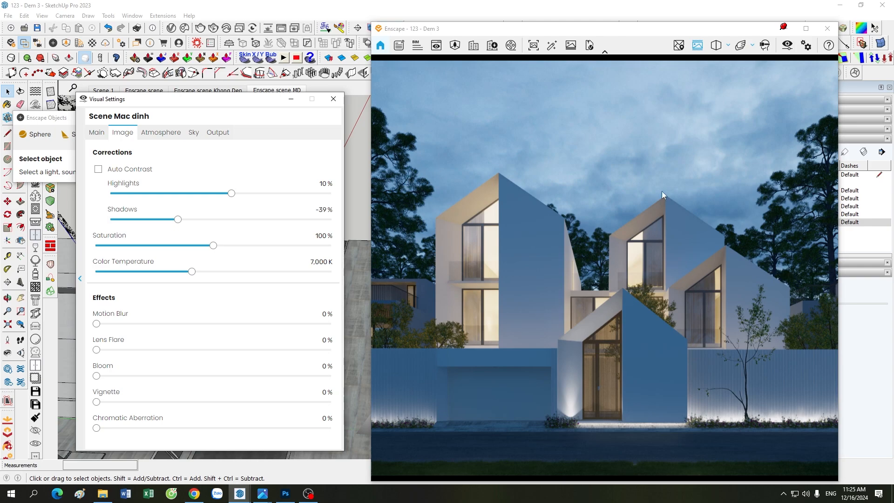
pyautogui.doubleClick(325, 210)
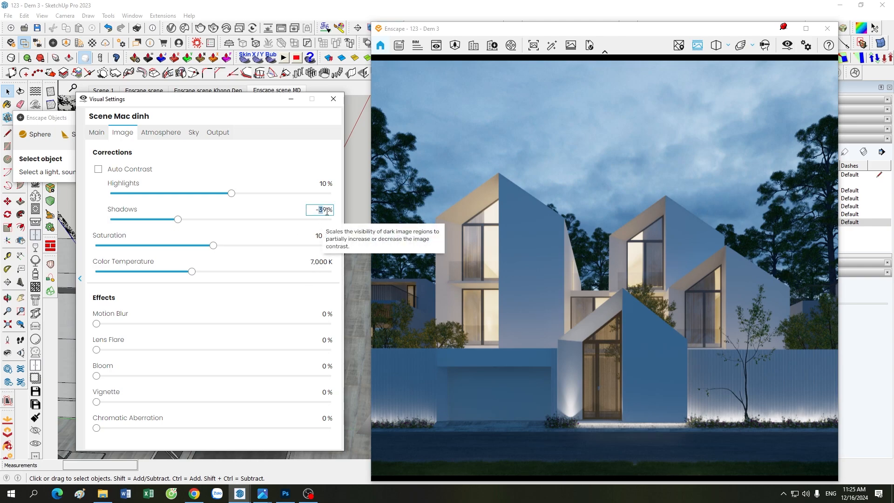
pyautogui.write('40')
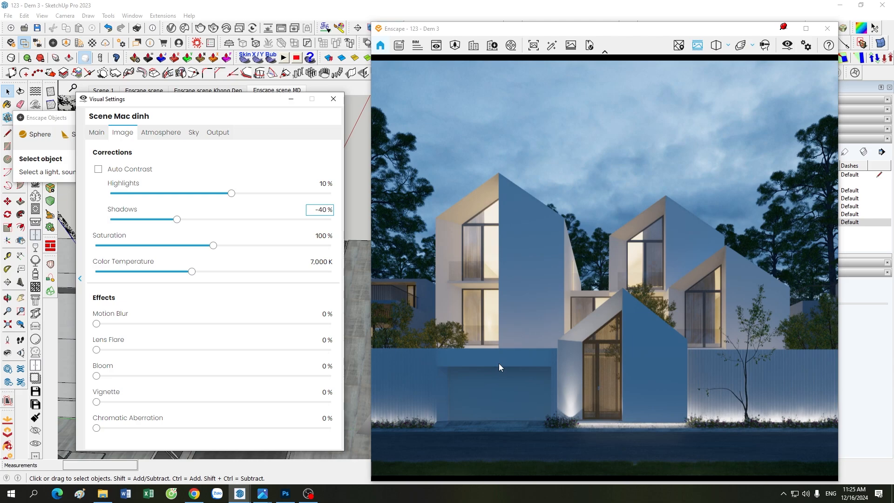
# - Review the Main, Image, Atmosphere, Sky and Output visual settings of the Scene Mac dinh preset
pyautogui.click(99, 134)
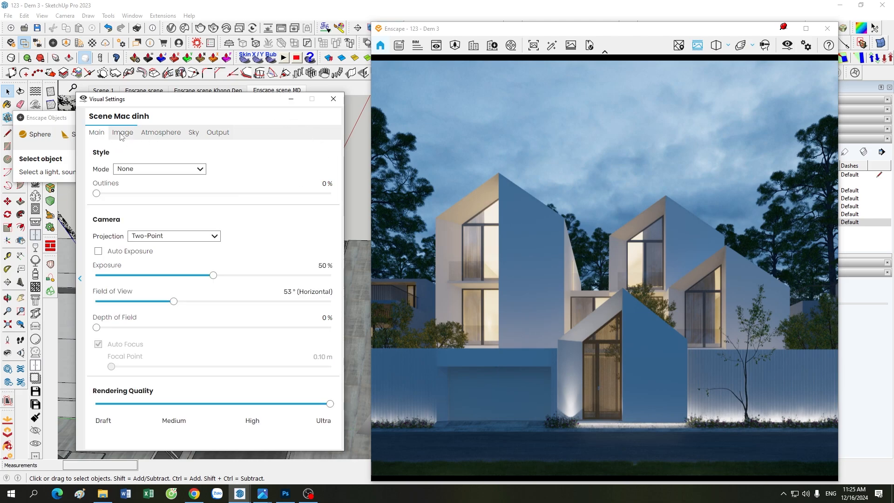
pyautogui.click(122, 133)
pyautogui.click(154, 133)
pyautogui.click(193, 133)
pyautogui.click(211, 133)
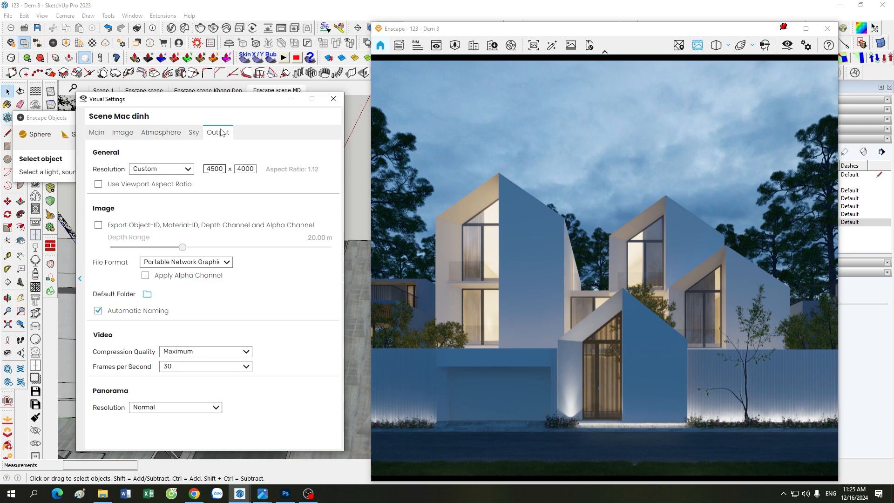
pyautogui.click(195, 133)
pyautogui.click(163, 135)
pyautogui.click(125, 136)
pyautogui.click(99, 136)
pyautogui.click(161, 135)
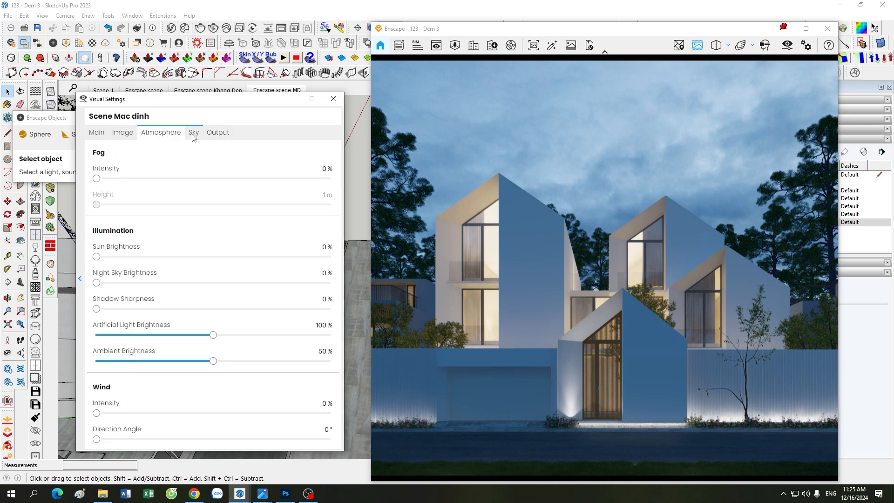
pyautogui.click(193, 135)
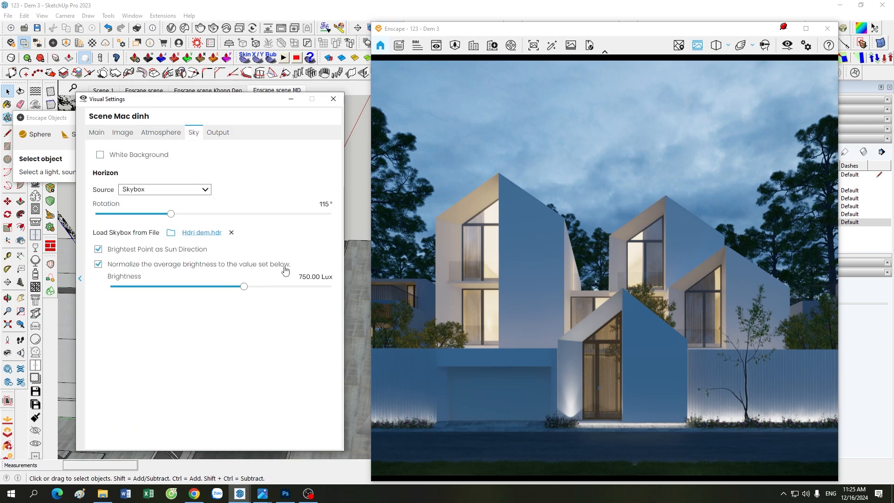
# - Re-examine the image corrections, atmosphere illumination, camera exposure and skybox settings against the dusk render
pyautogui.click(123, 132)
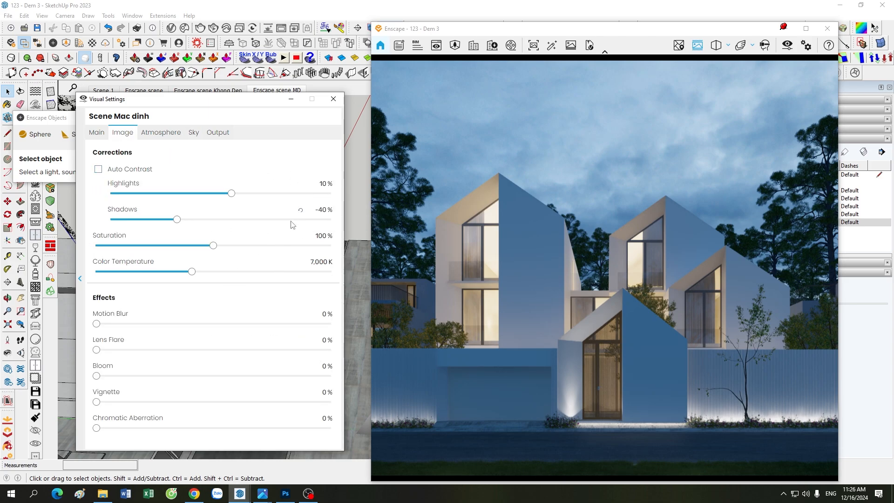
pyautogui.click(163, 134)
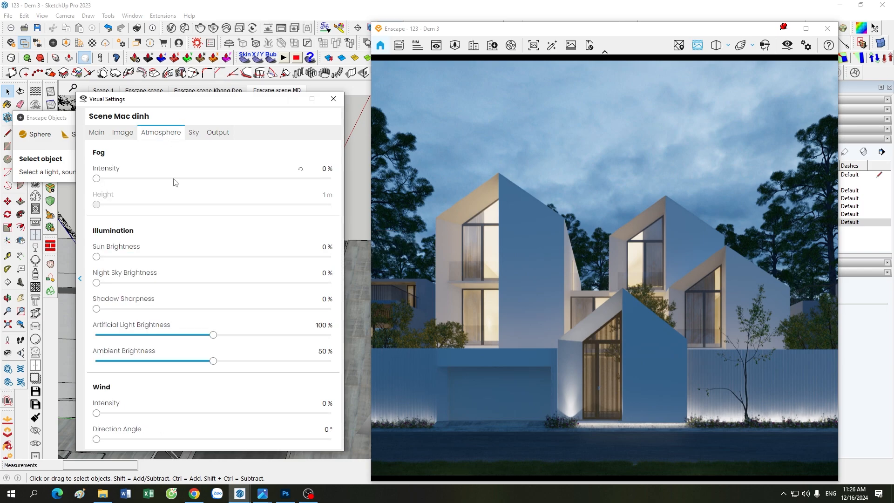
pyautogui.click(193, 138)
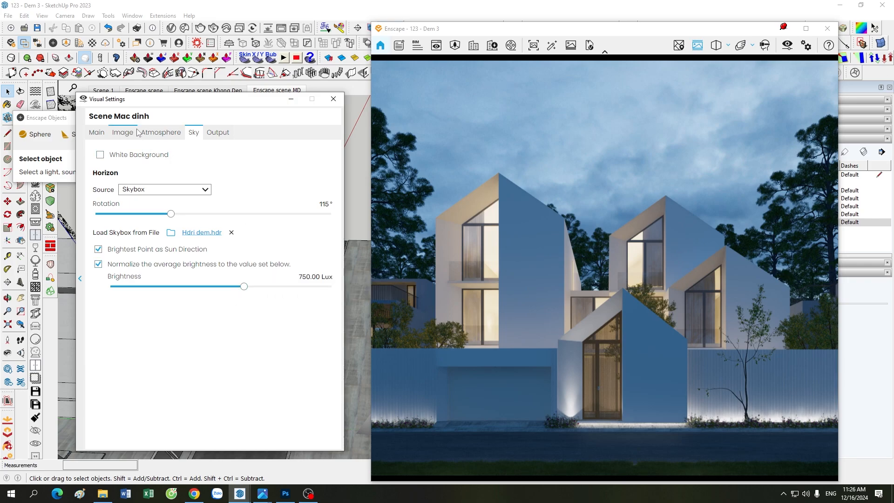
pyautogui.click(156, 132)
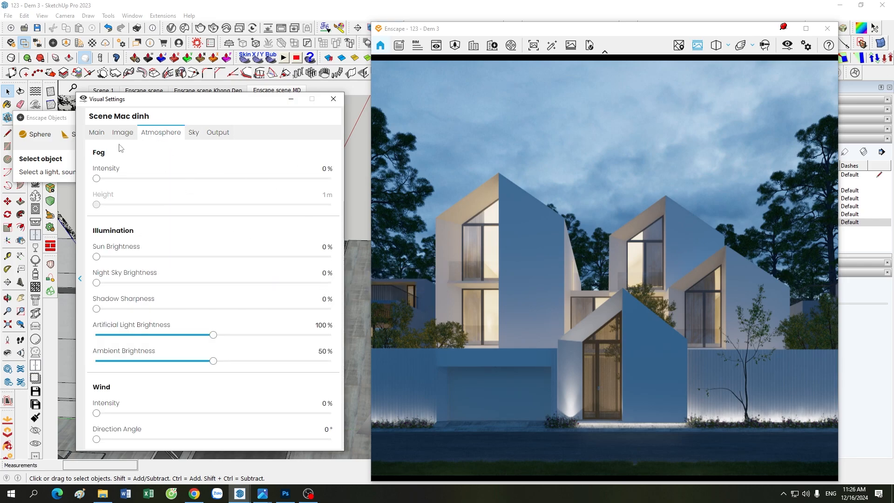
pyautogui.click(98, 133)
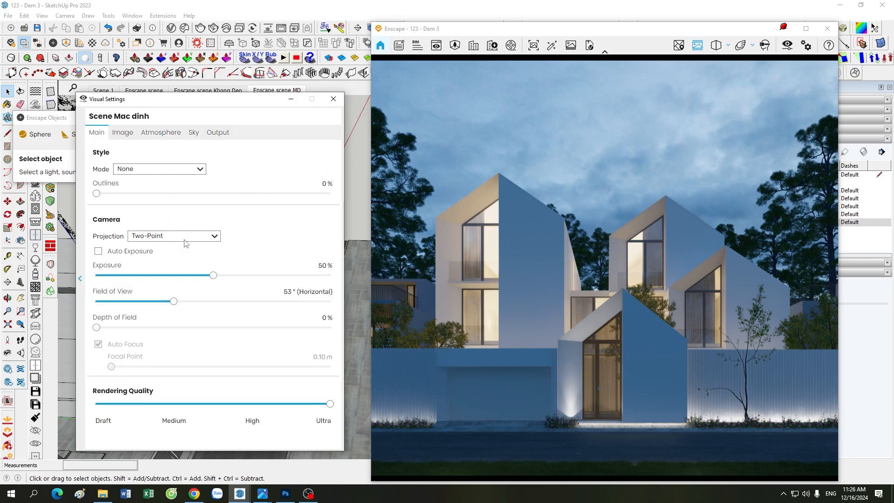
pyautogui.click(194, 133)
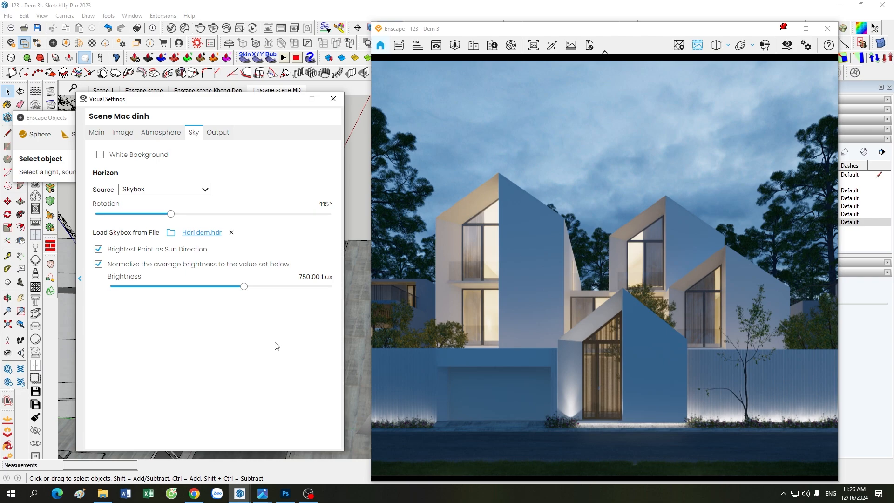
pyautogui.click(96, 133)
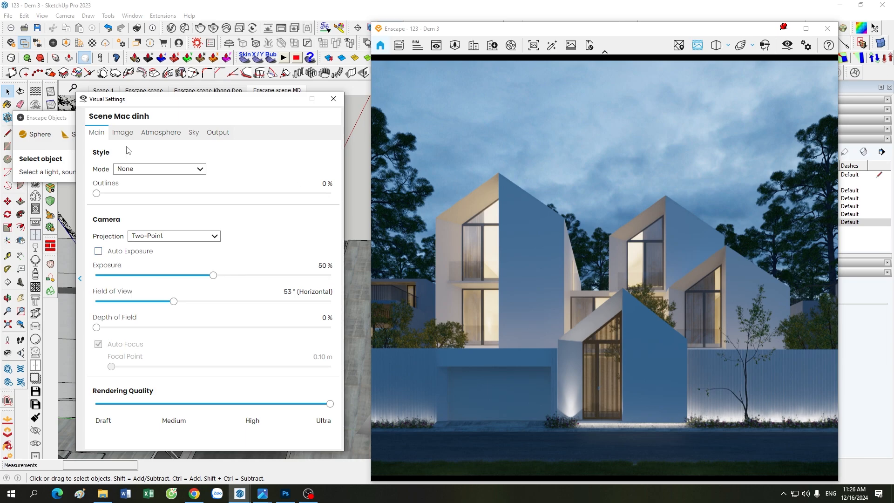
pyautogui.click(158, 132)
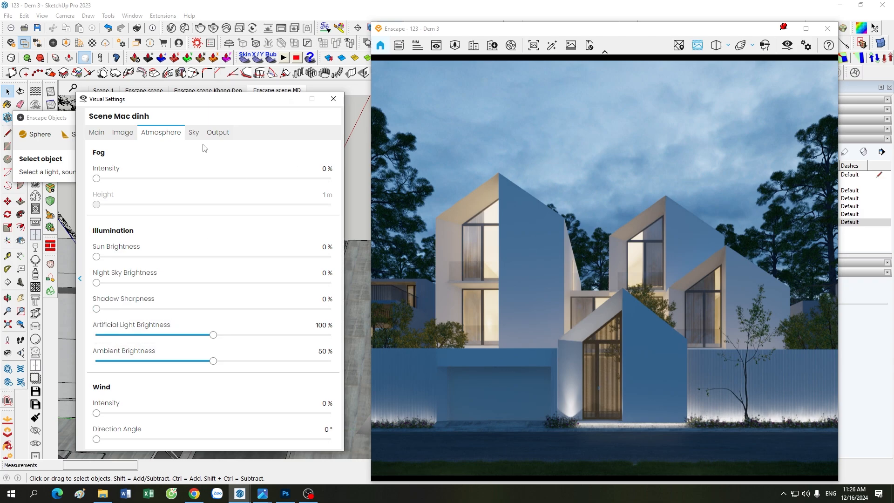
pyautogui.click(195, 134)
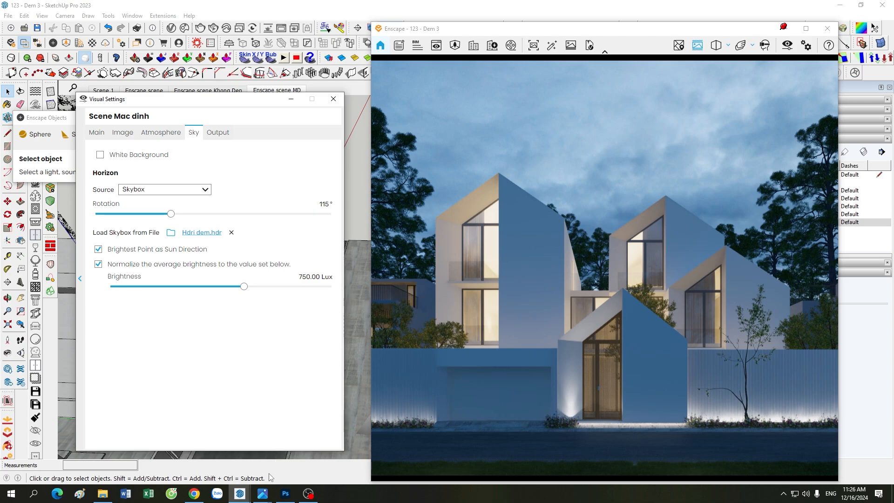
# - Switch to Photos and compare Hdri.png with the Enscape render, moving the render window aside and minimizing the visual settings
pyautogui.moveTo(263, 492)
pyautogui.click(230, 442)
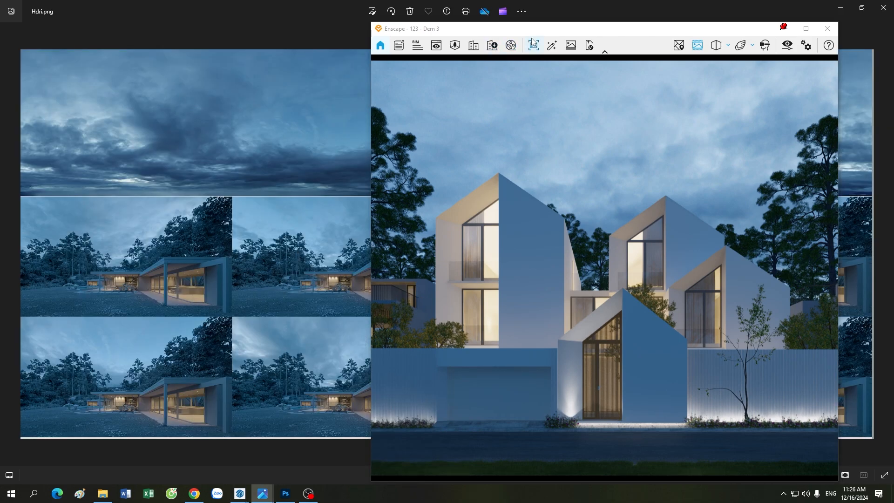
pyautogui.moveTo(541, 31); pyautogui.dragTo(589, 29)
pyautogui.click(290, 99)
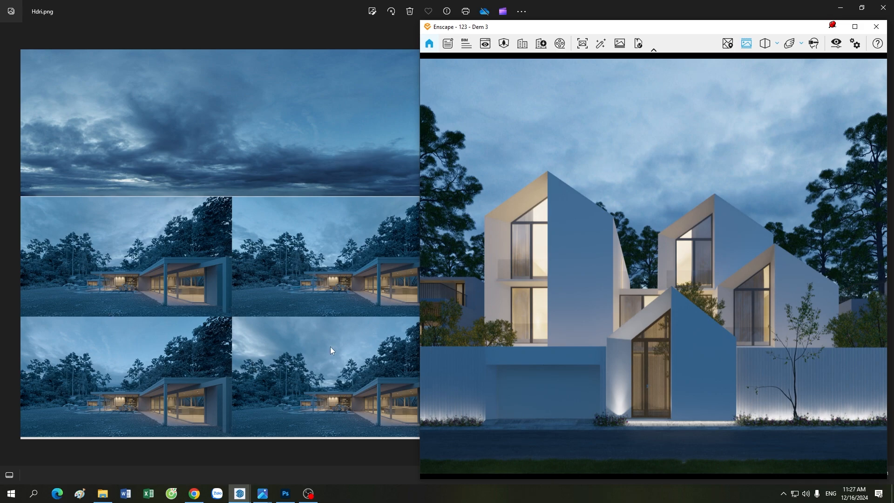
# - Return to SketchUp, restore the Enscape visual settings and move the render window back beside them
pyautogui.moveTo(240, 494)
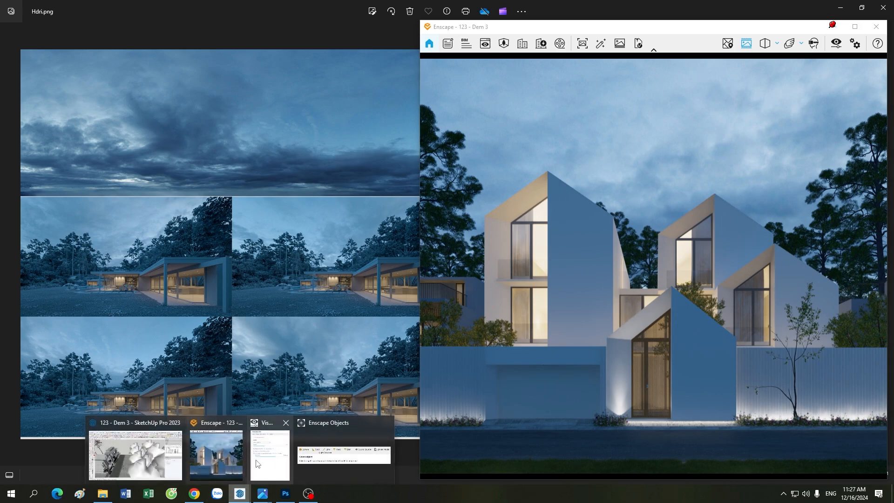
pyautogui.click(134, 455)
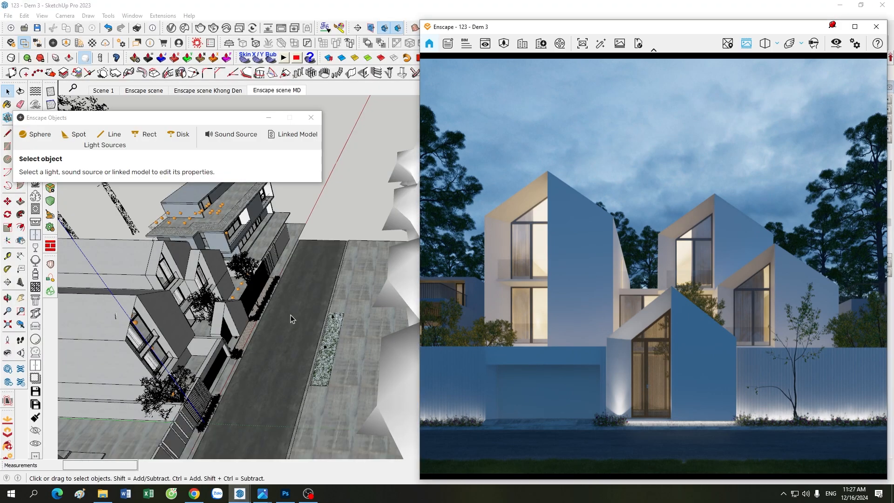
pyautogui.moveTo(240, 493)
pyautogui.click(349, 460)
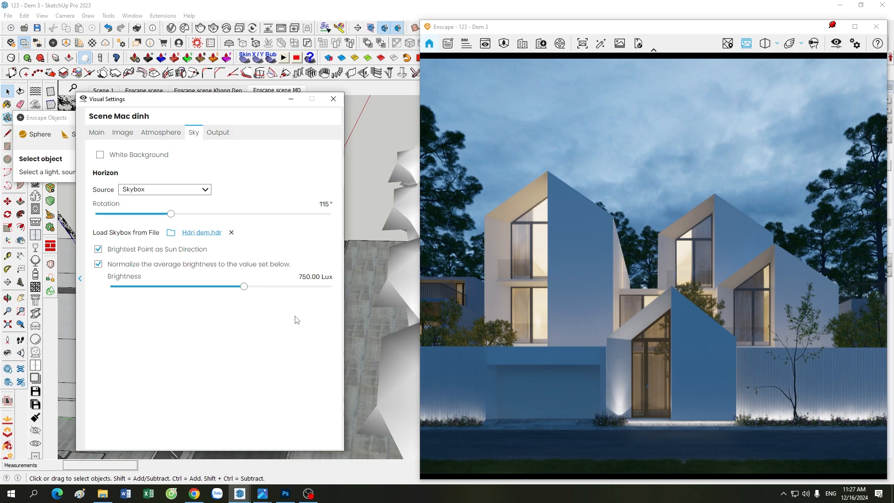
pyautogui.moveTo(507, 34); pyautogui.dragTo(467, 25)
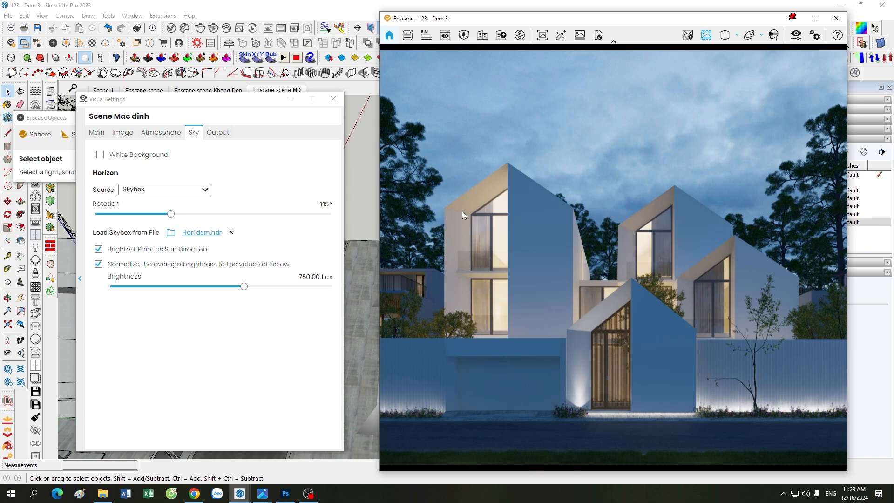
pyautogui.click(292, 100)
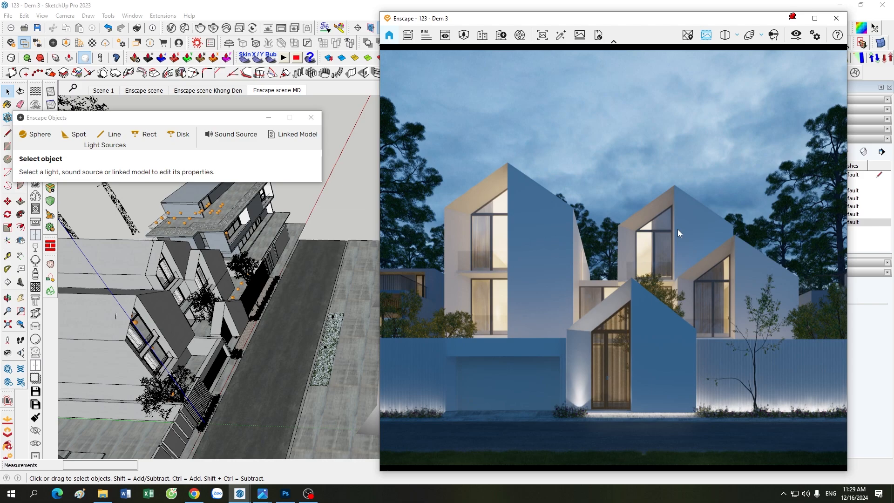
pyautogui.click(792, 18)
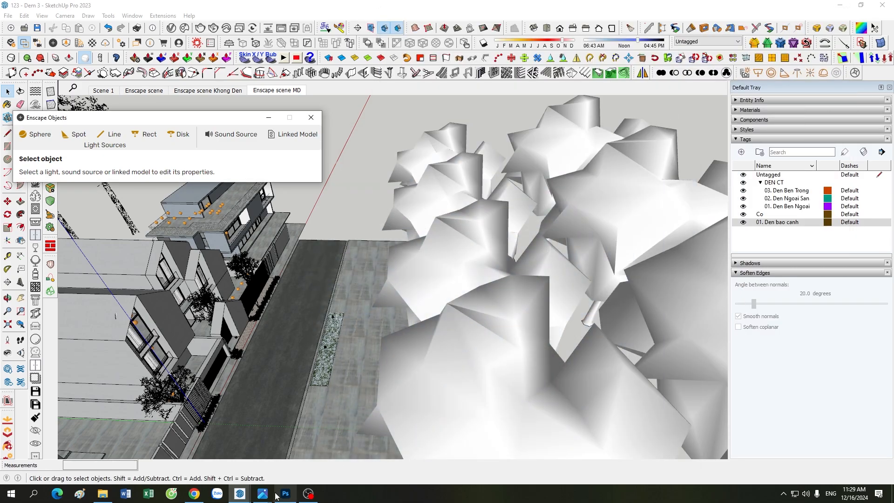
pyautogui.moveTo(265, 494)
pyautogui.click(407, 431)
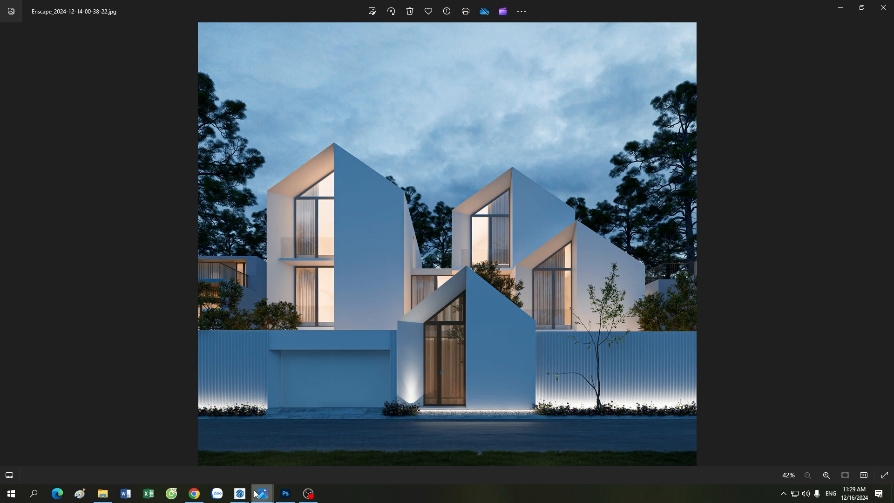
# - Return to the SketchUp model beside the Enscape render and take a closer look at the house facades along the street
pyautogui.moveTo(240, 493)
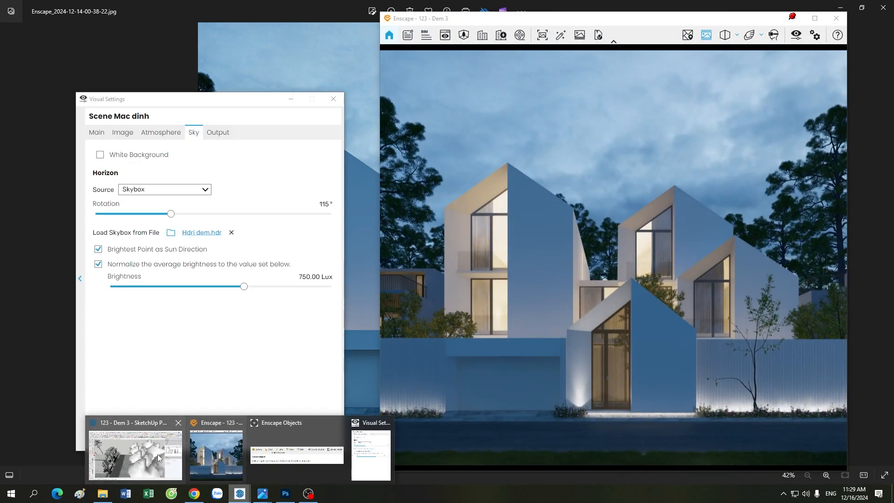
pyautogui.click(158, 454)
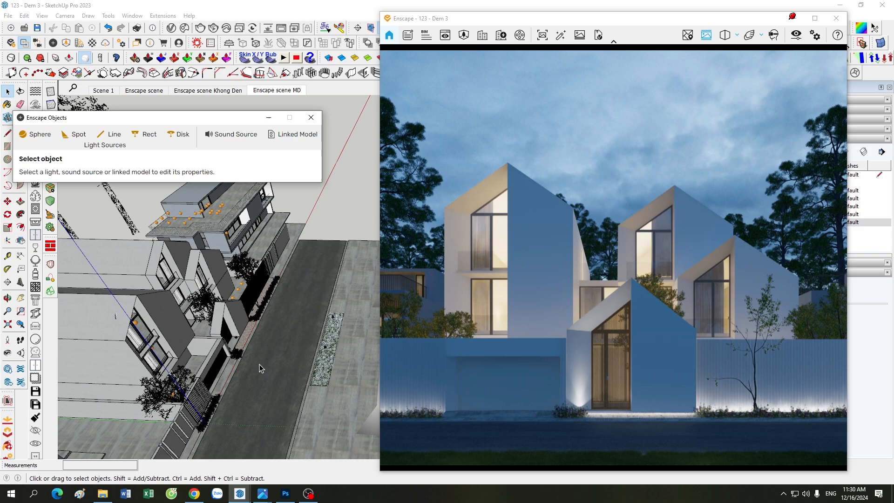
pyautogui.scroll(2, 275, 312)
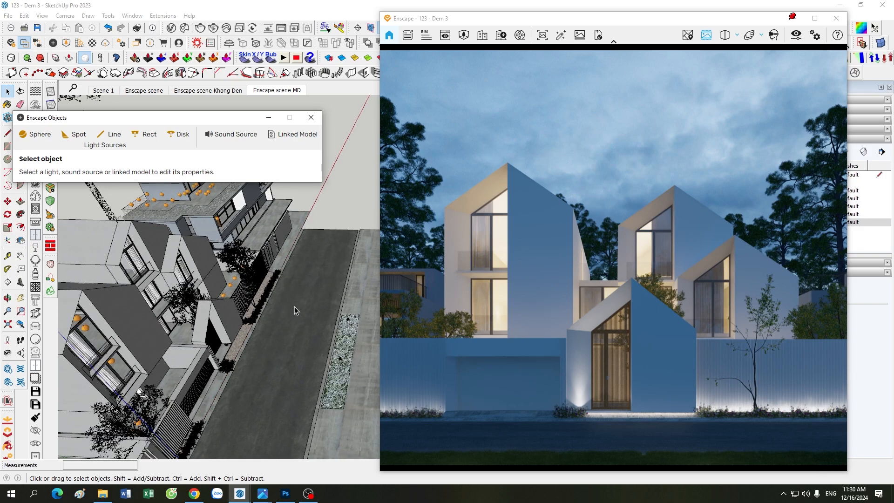